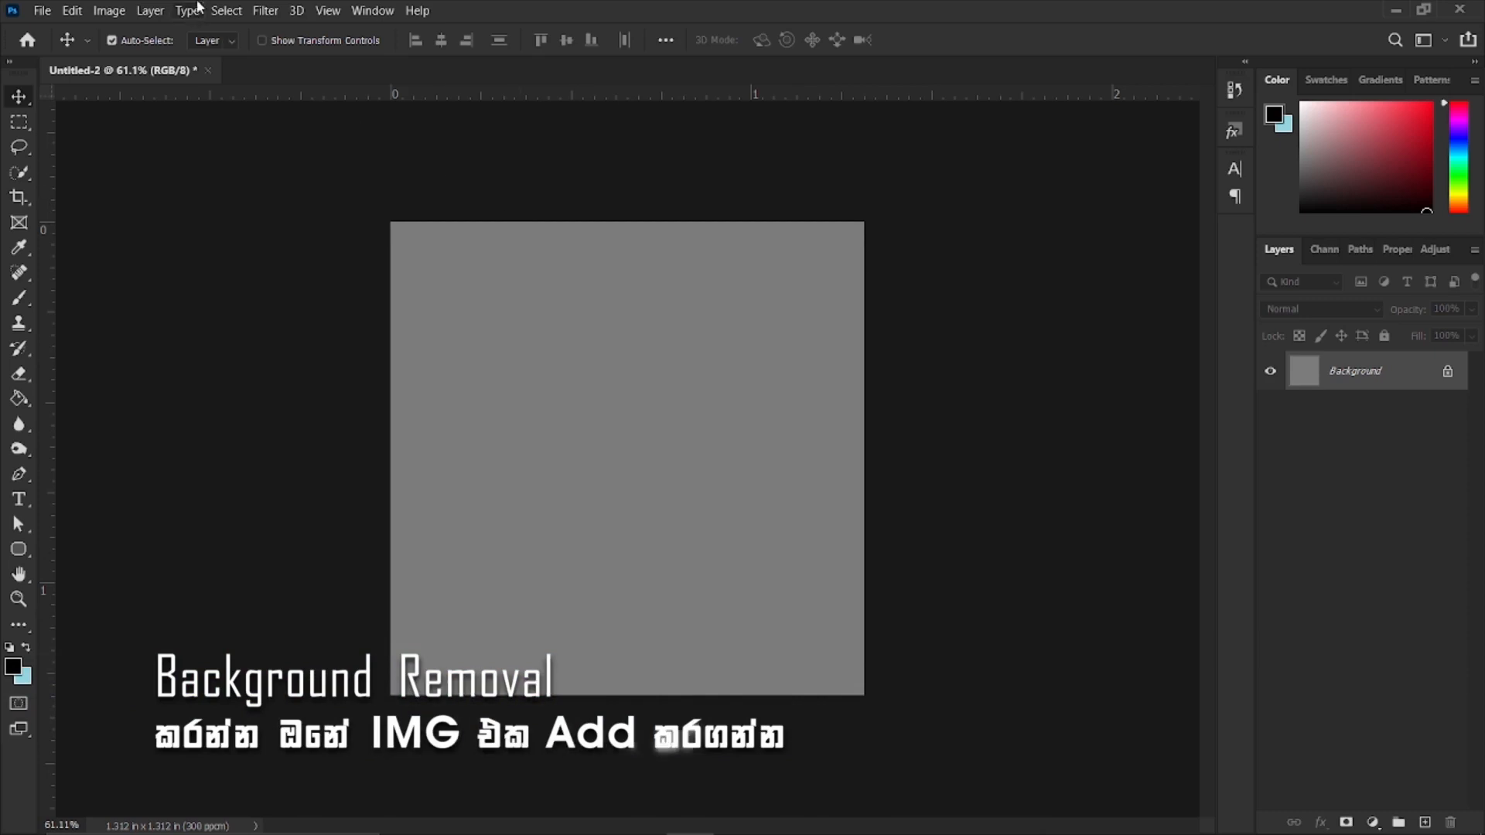
Place 81319.jpg from the desktop into the document, scaled to about 15.5% in the canvas's lower-left corner
click(1396, 7)
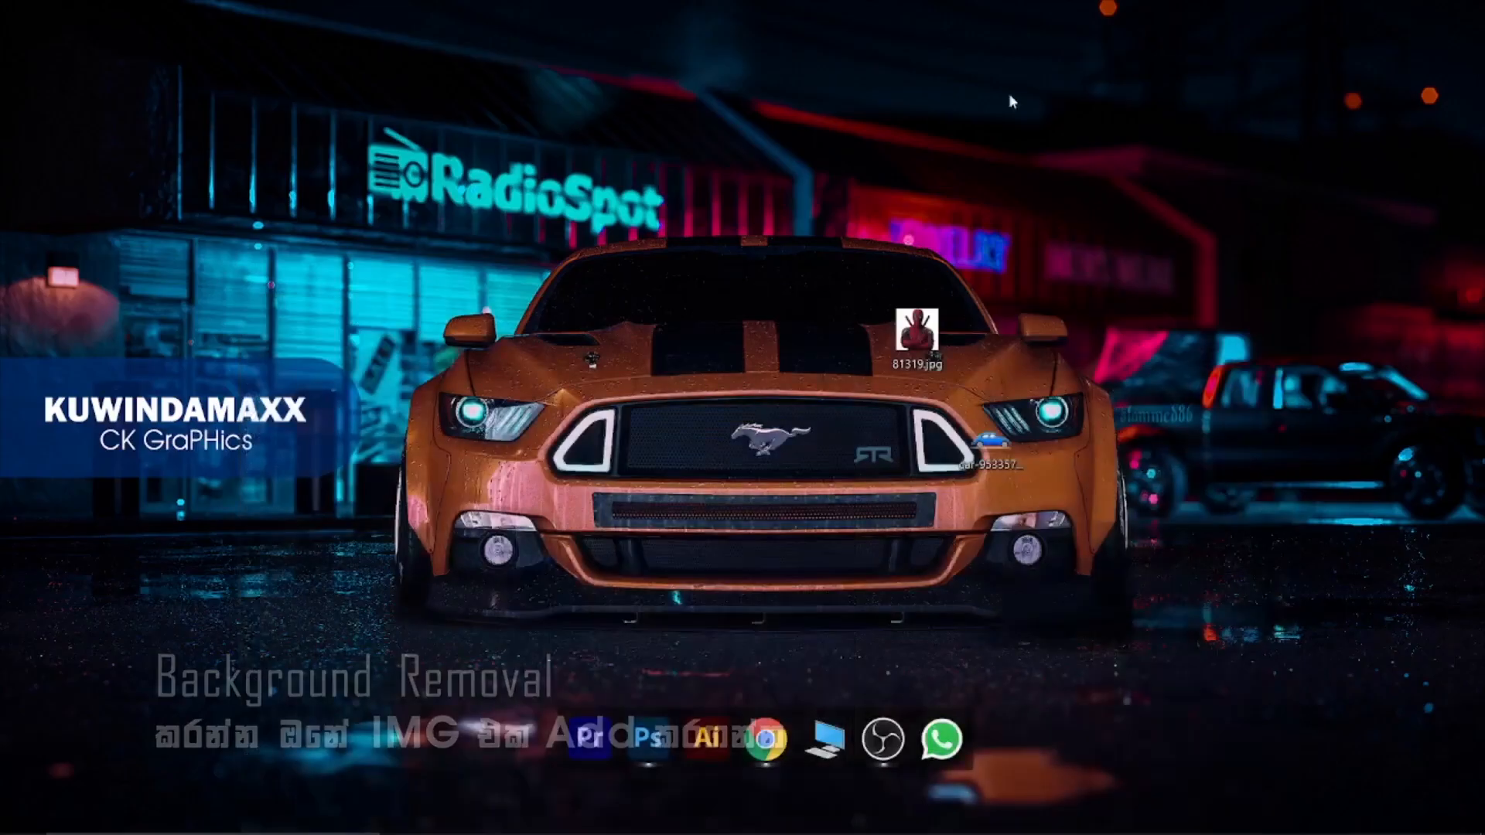
drag(939, 321, 700, 501)
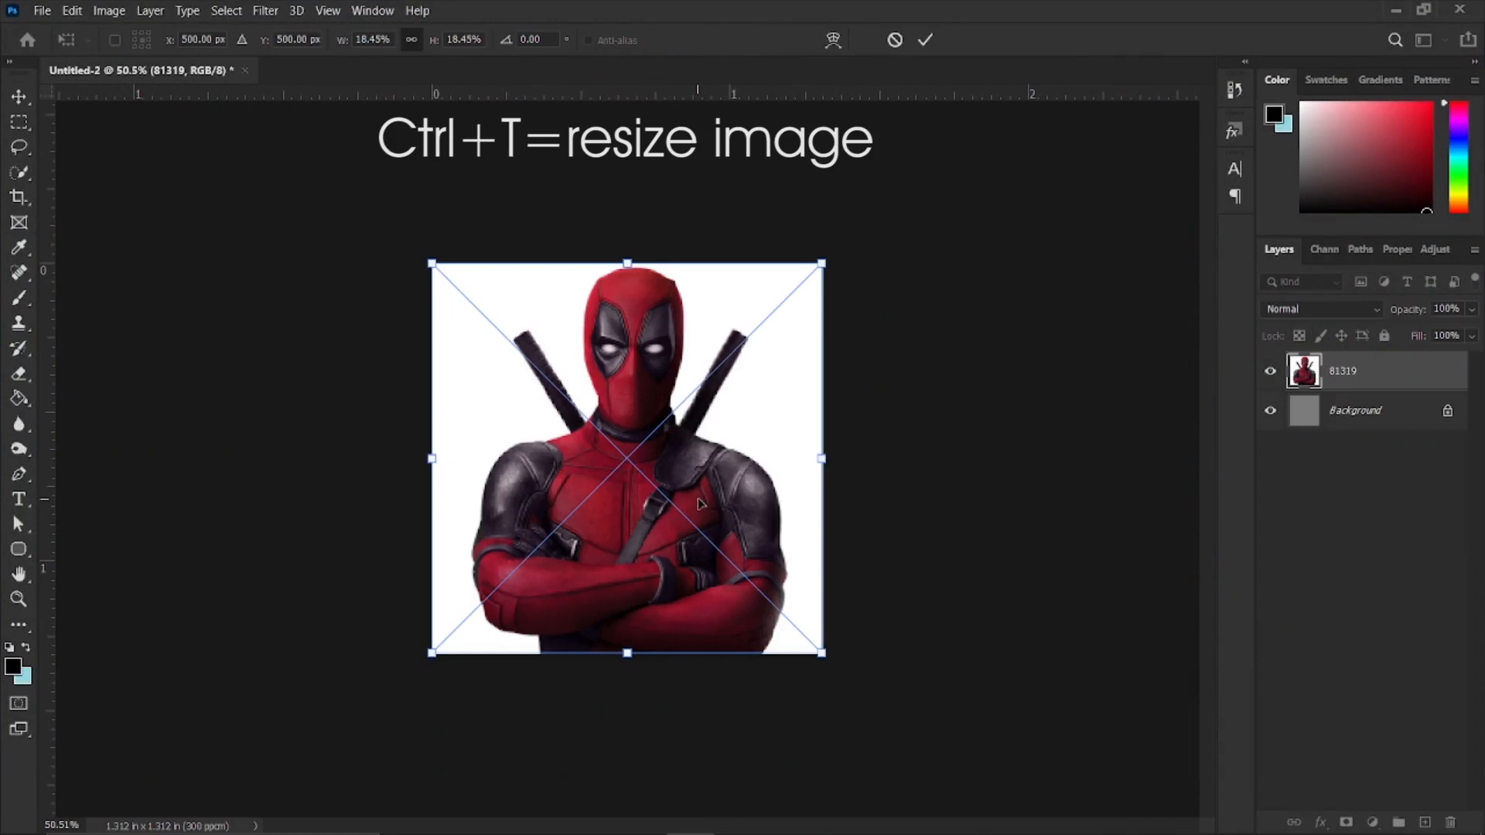
drag(891, 192, 807, 283)
click(923, 41)
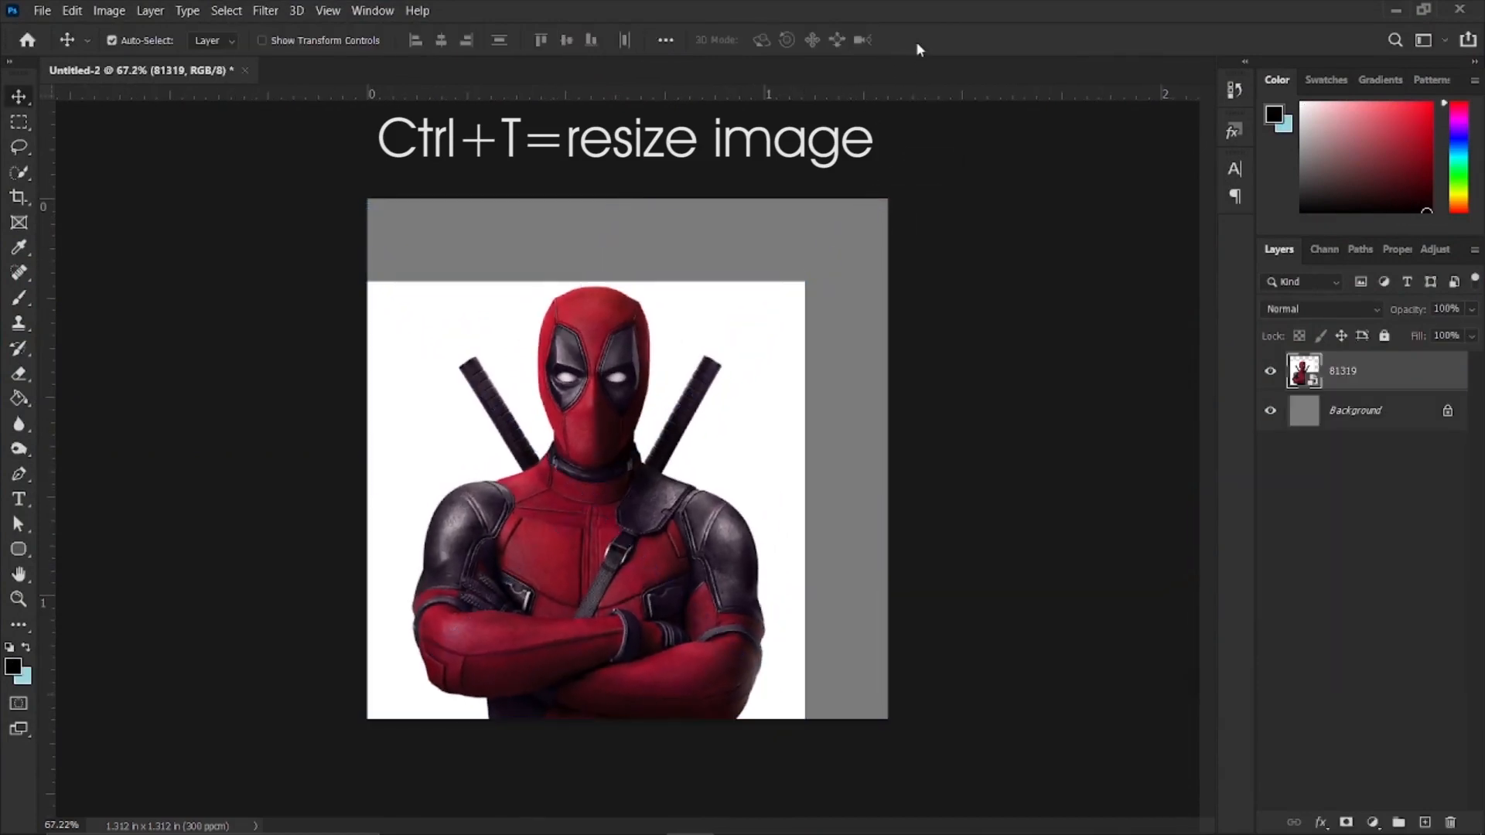
Scale the placed Deadpool image to about 14.3% and center it on the gray canvas
key(ctrl+t)
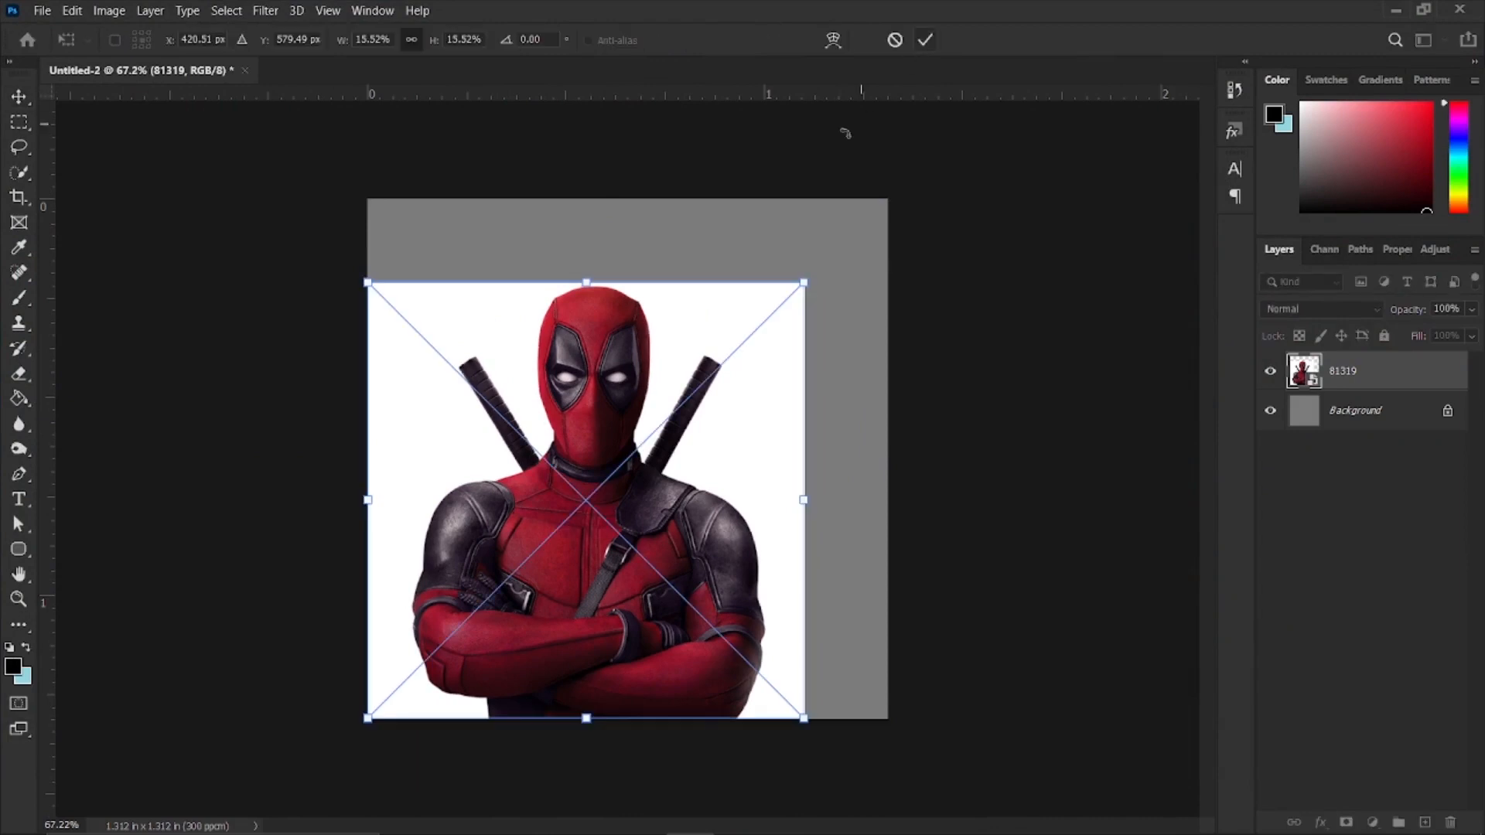
drag(686, 457, 721, 420)
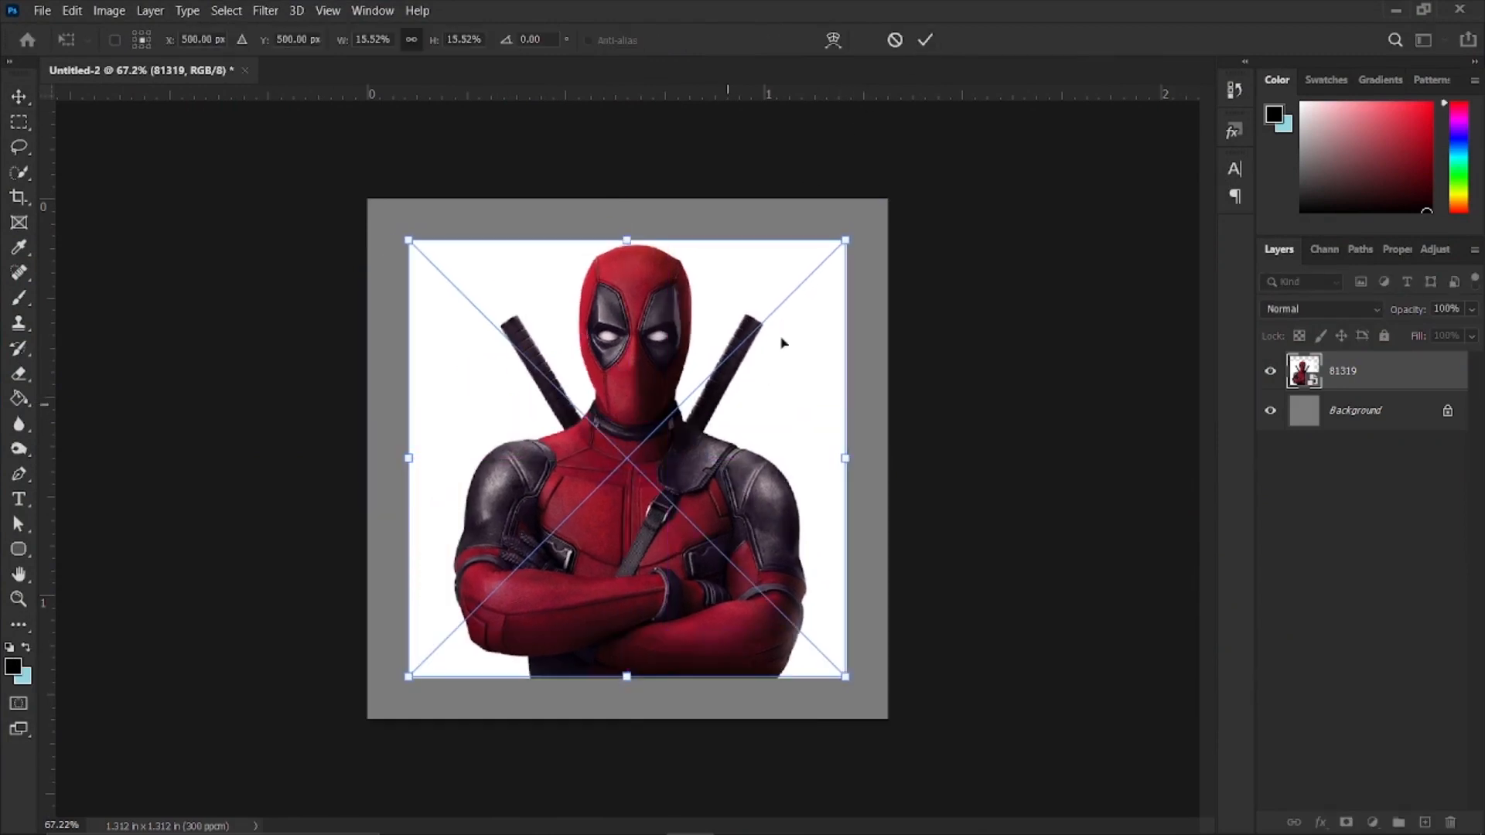
drag(849, 255, 814, 289)
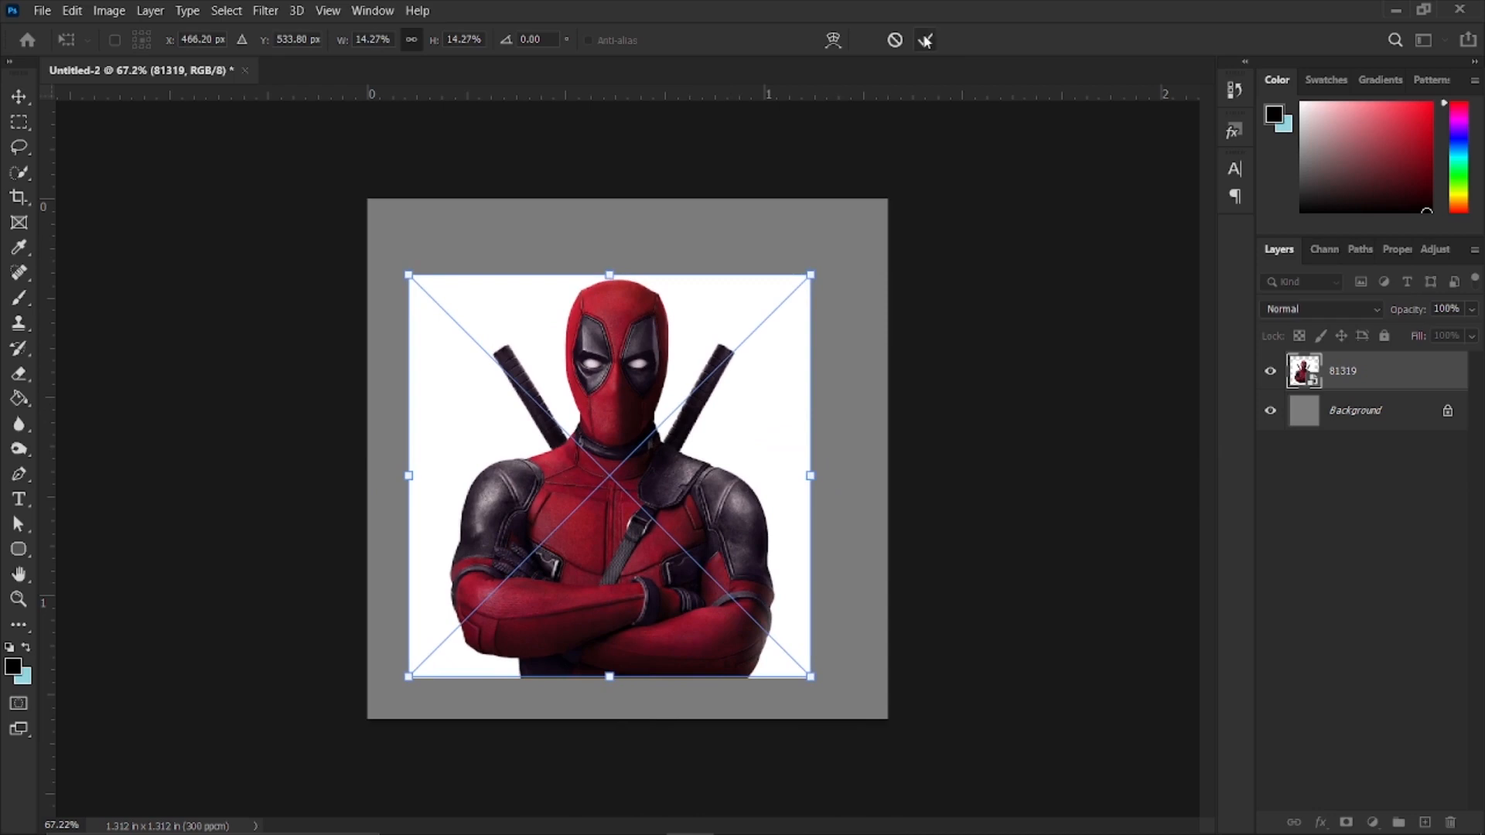
click(926, 40)
drag(679, 381, 697, 373)
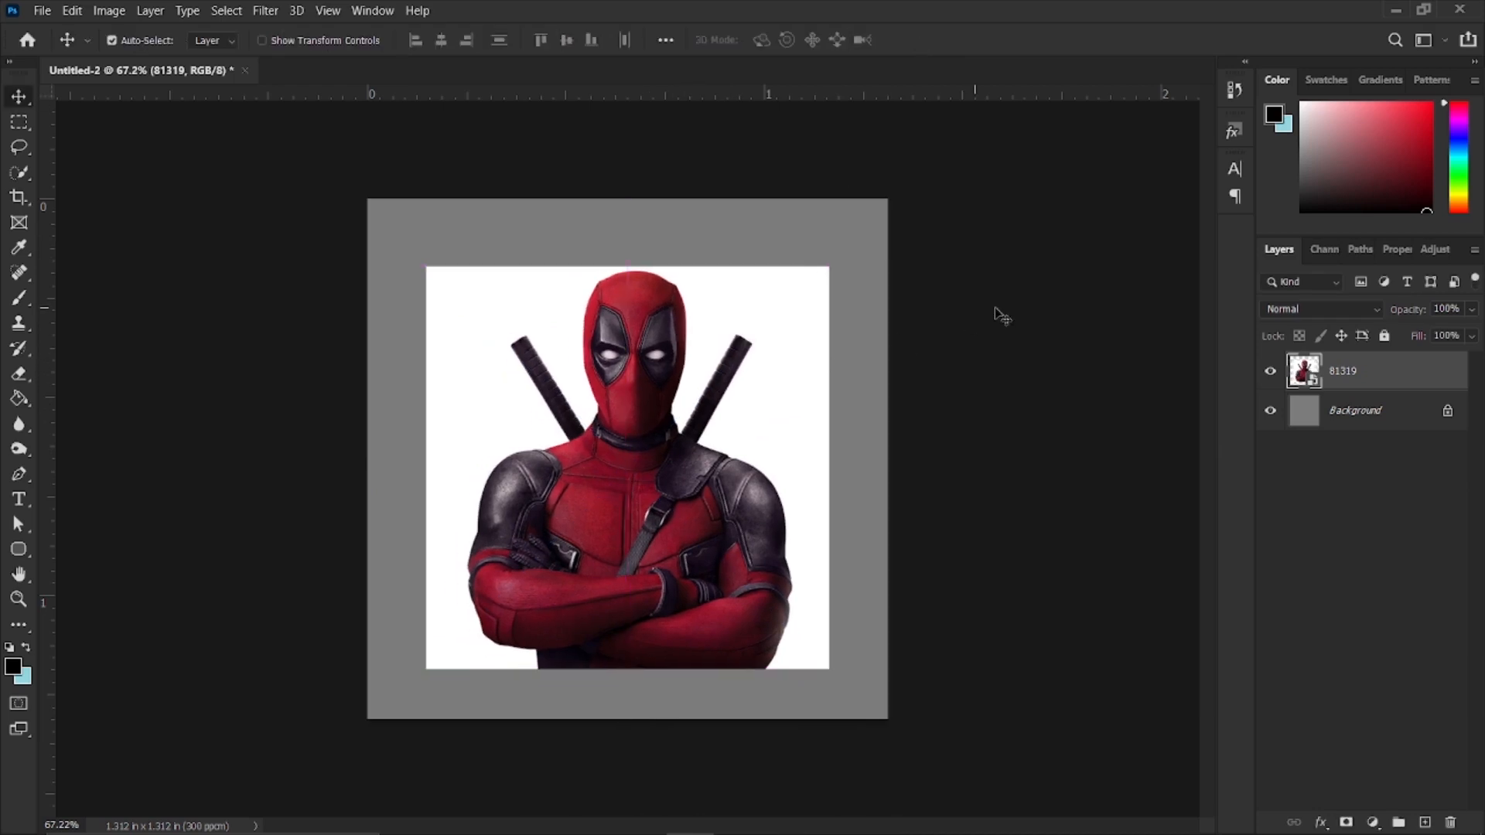
Rasterize the 81319 layer and activate the Magic Eraser tool
scroll(765, 421, up, 6)
drag(763, 414, 814, 414)
scroll(759, 375, down, 5)
scroll(746, 351, up, 1)
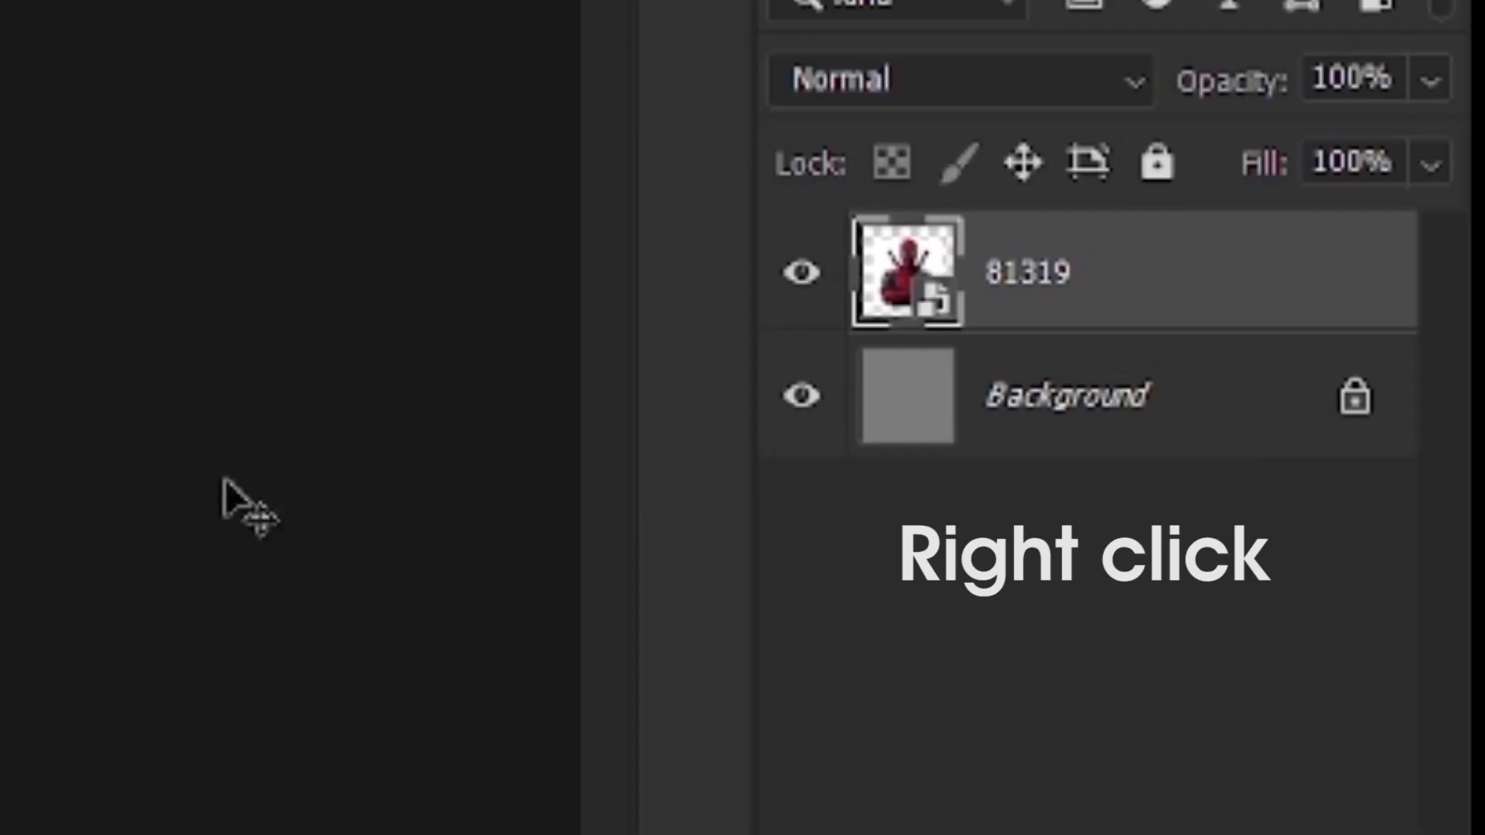
click(781, 290)
click(779, 295)
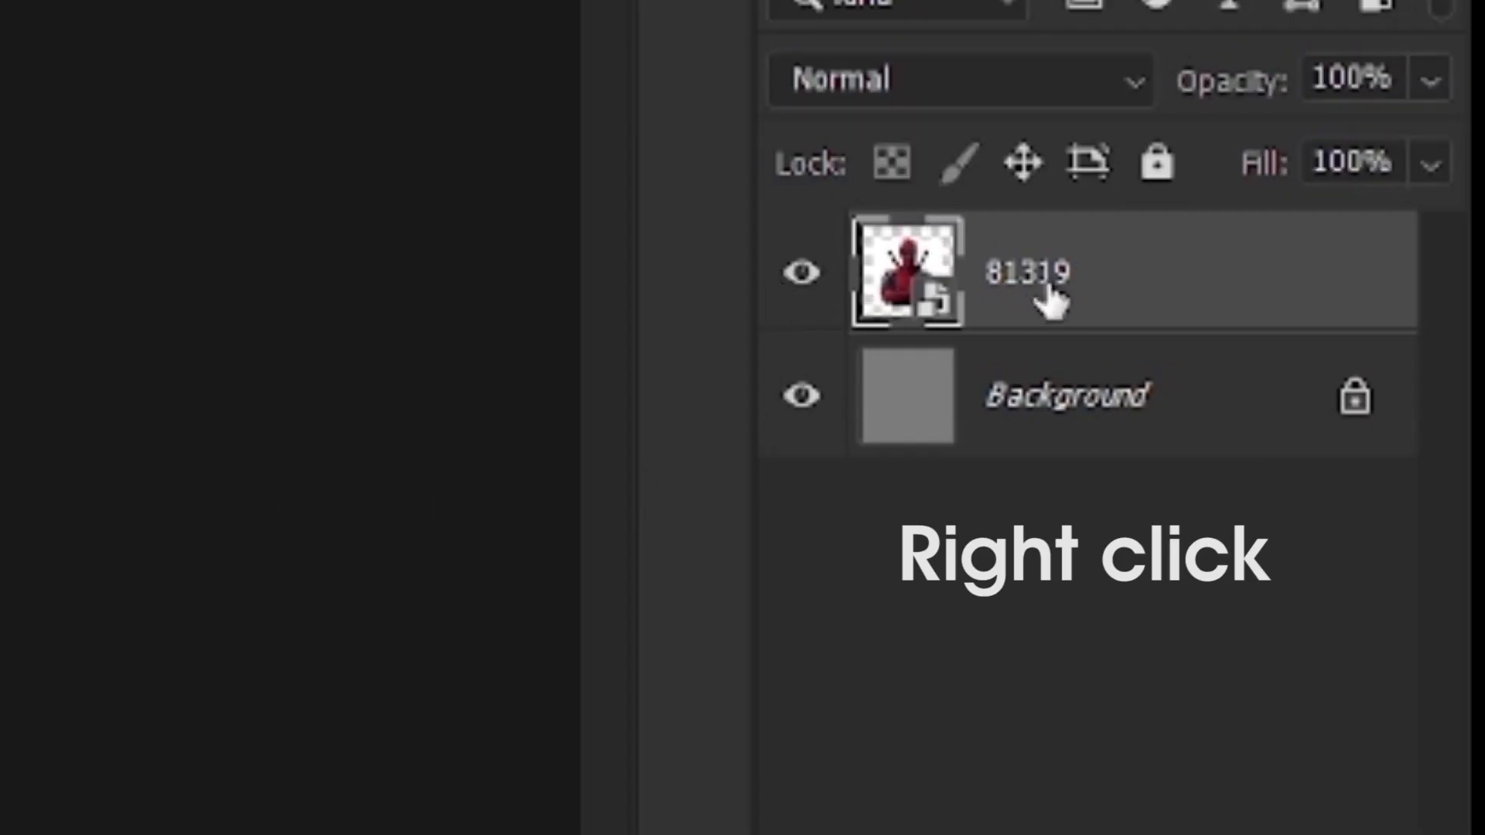
right_click(1049, 292)
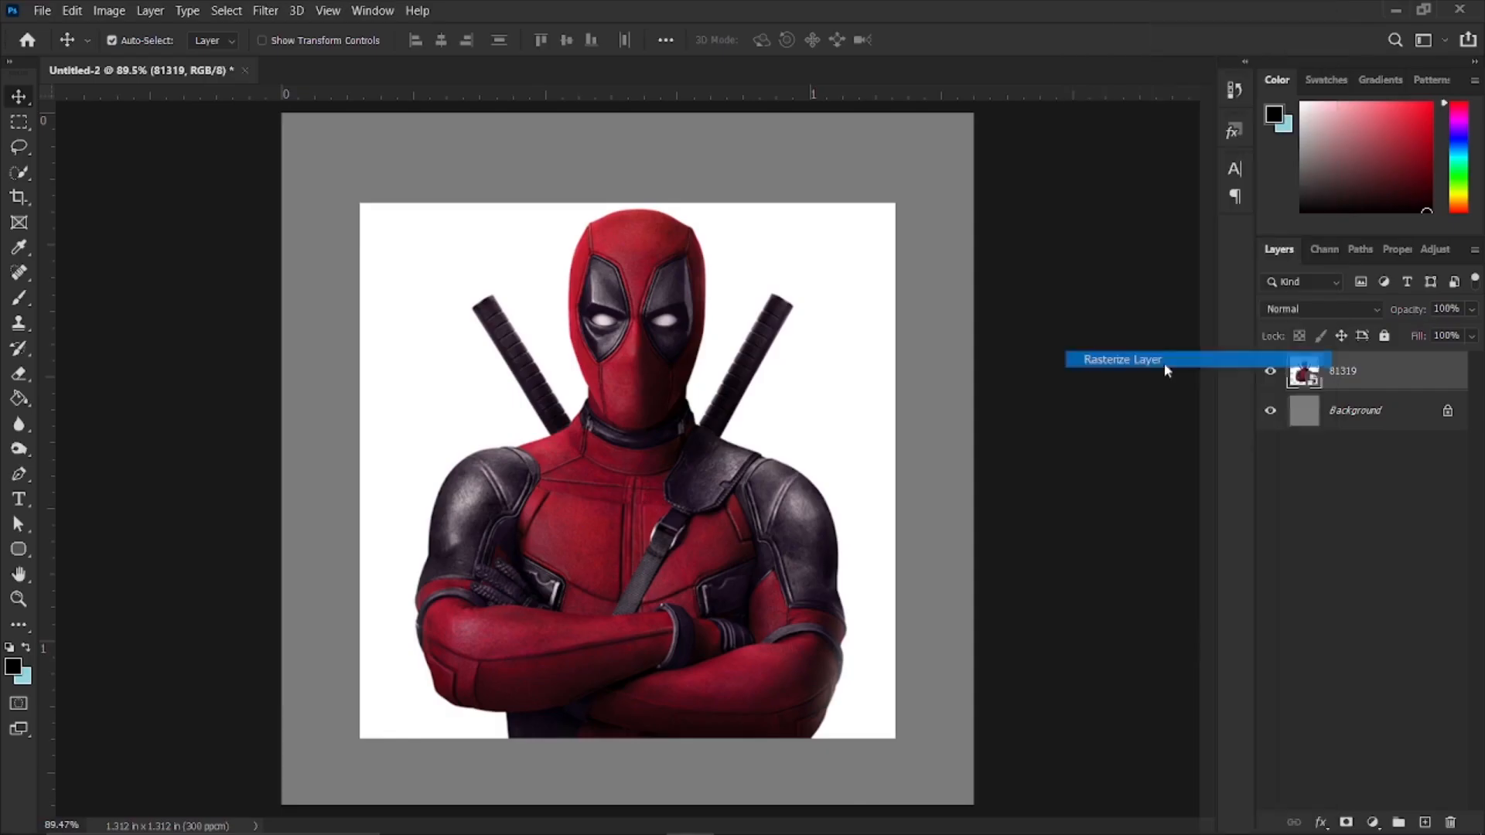
click(765, 418)
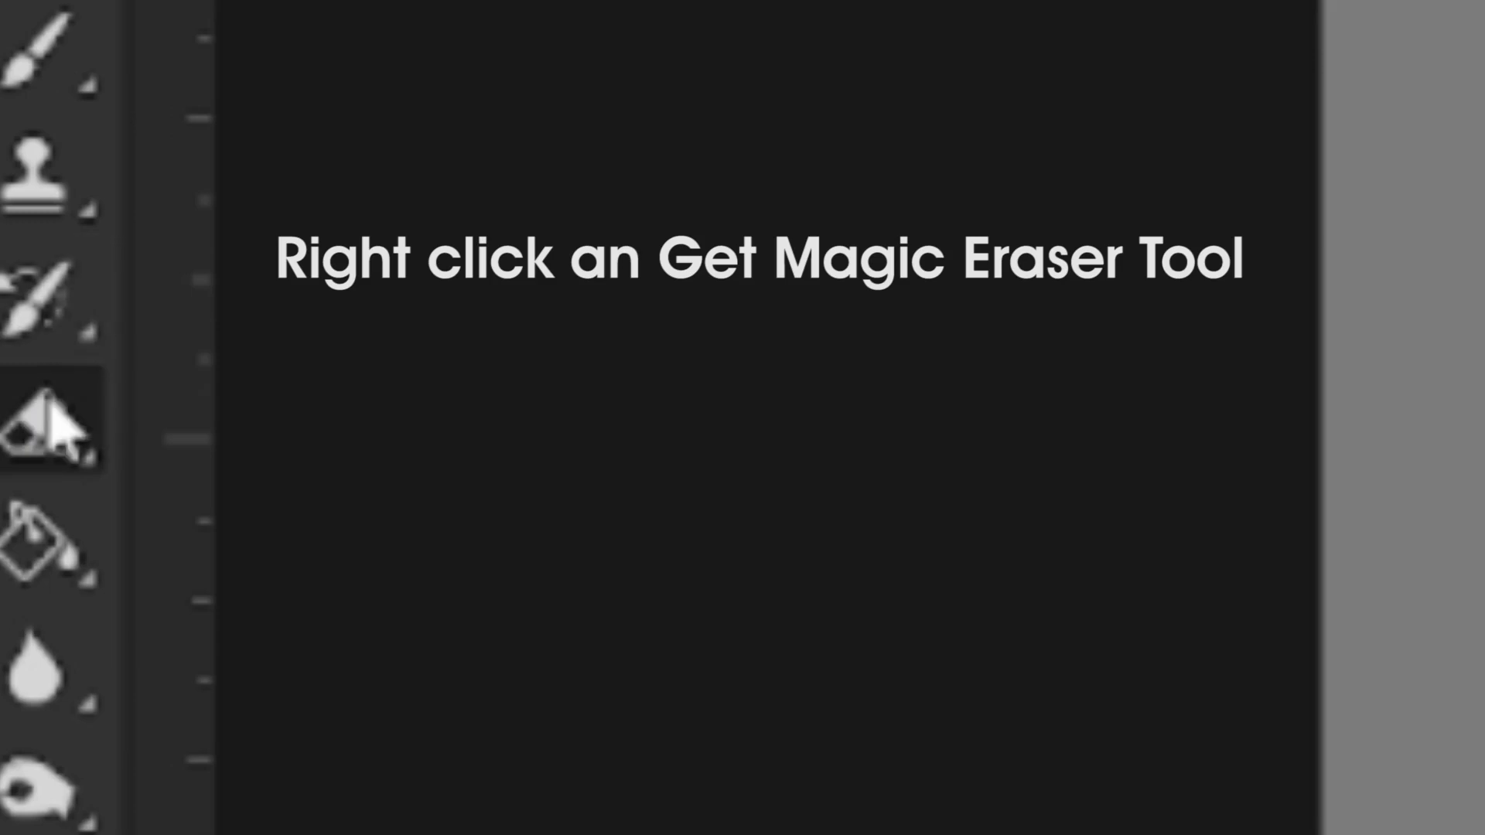
right_click(61, 422)
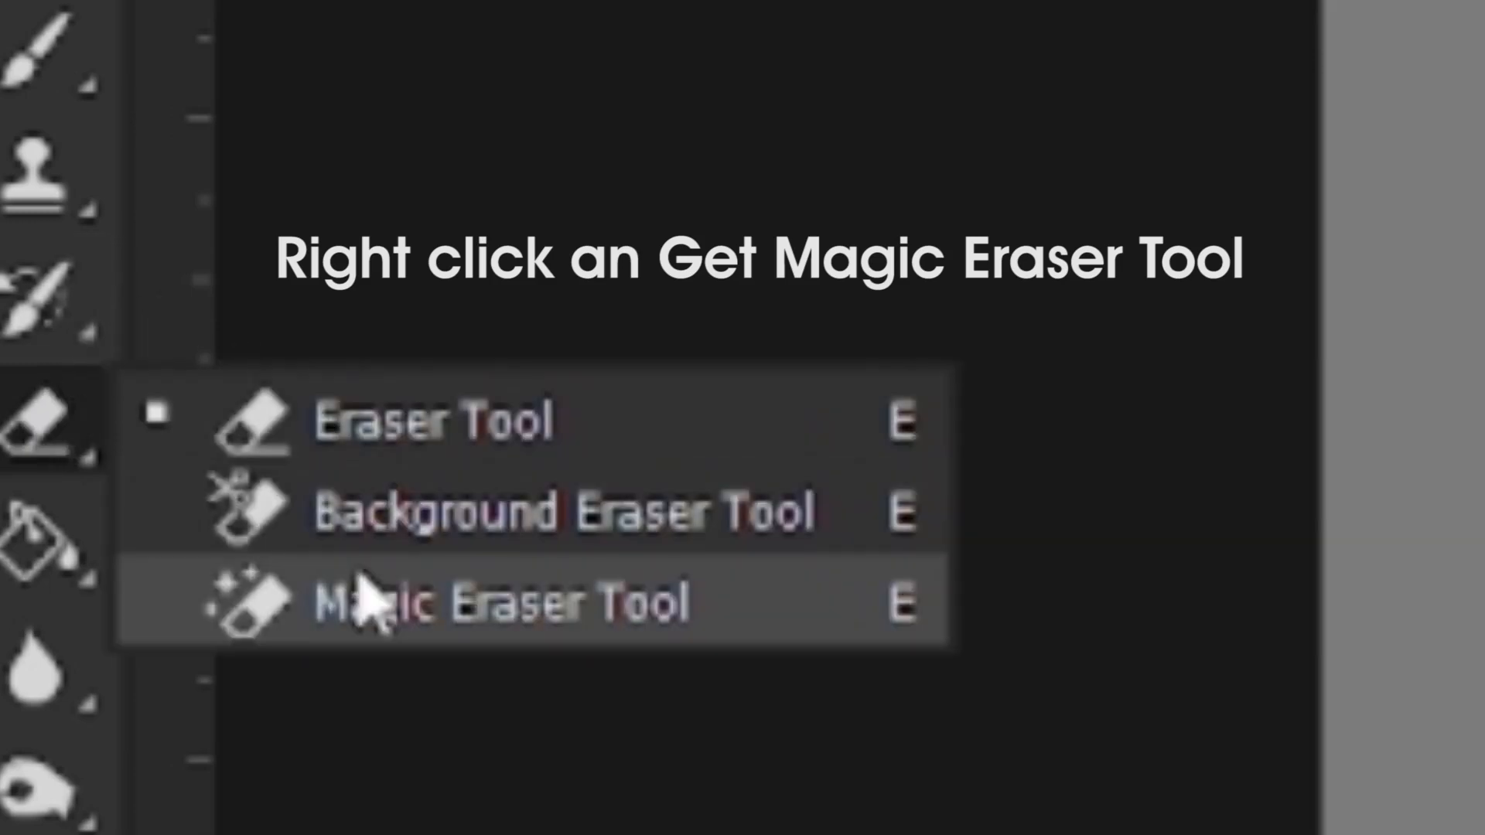
click(364, 599)
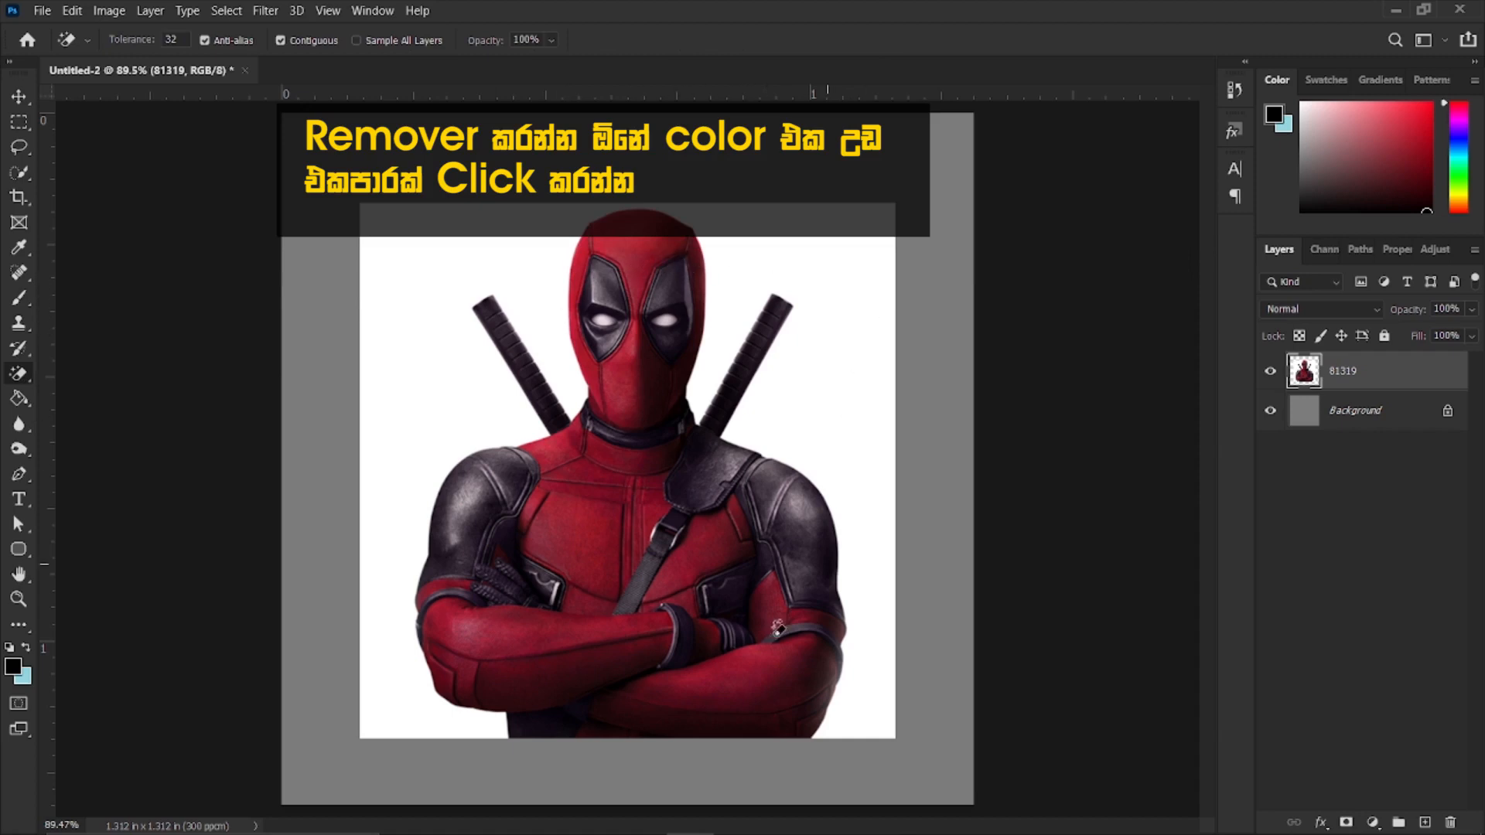
Try erasing the white background around Deadpool with the Magic Eraser, and undo it
scroll(506, 382, up, 2)
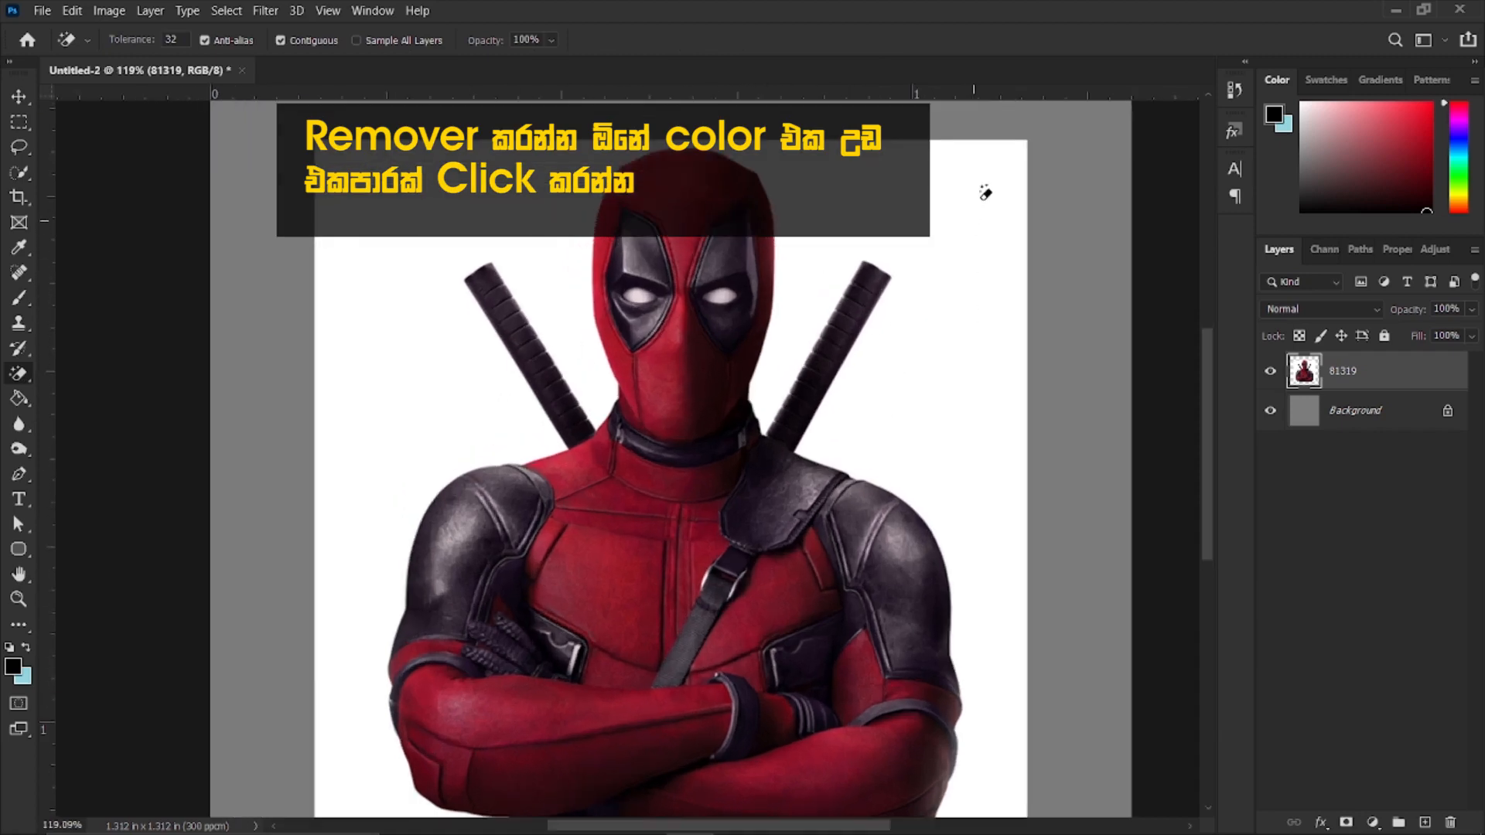
click(985, 193)
scroll(891, 192, down, 2)
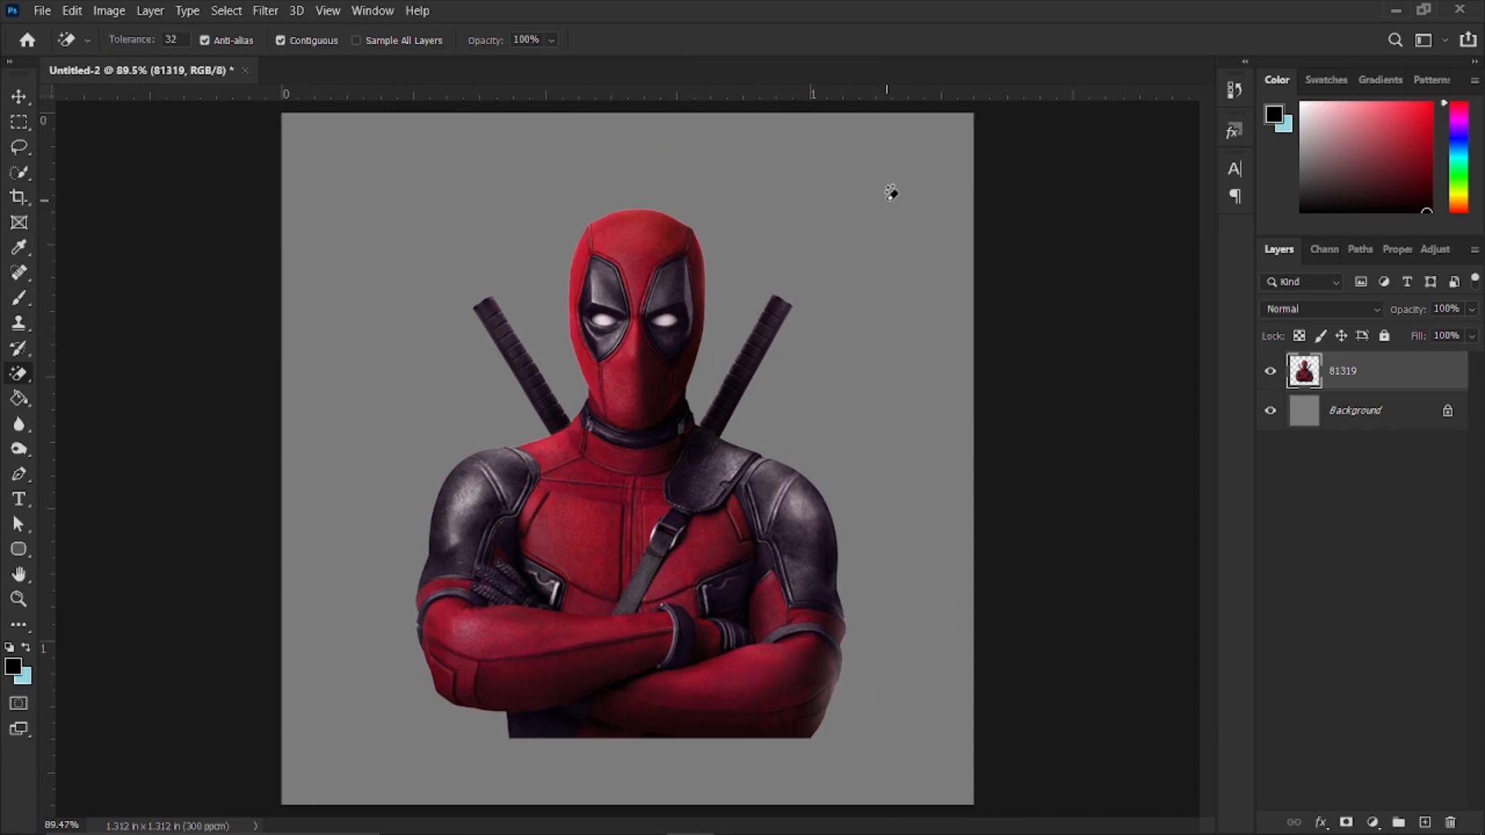
key(ctrl+z)
Try the Magic Eraser on Deadpool's red mask, both shoulders, chest and one sword handle, undoing each erasure
scroll(765, 288, up, 3)
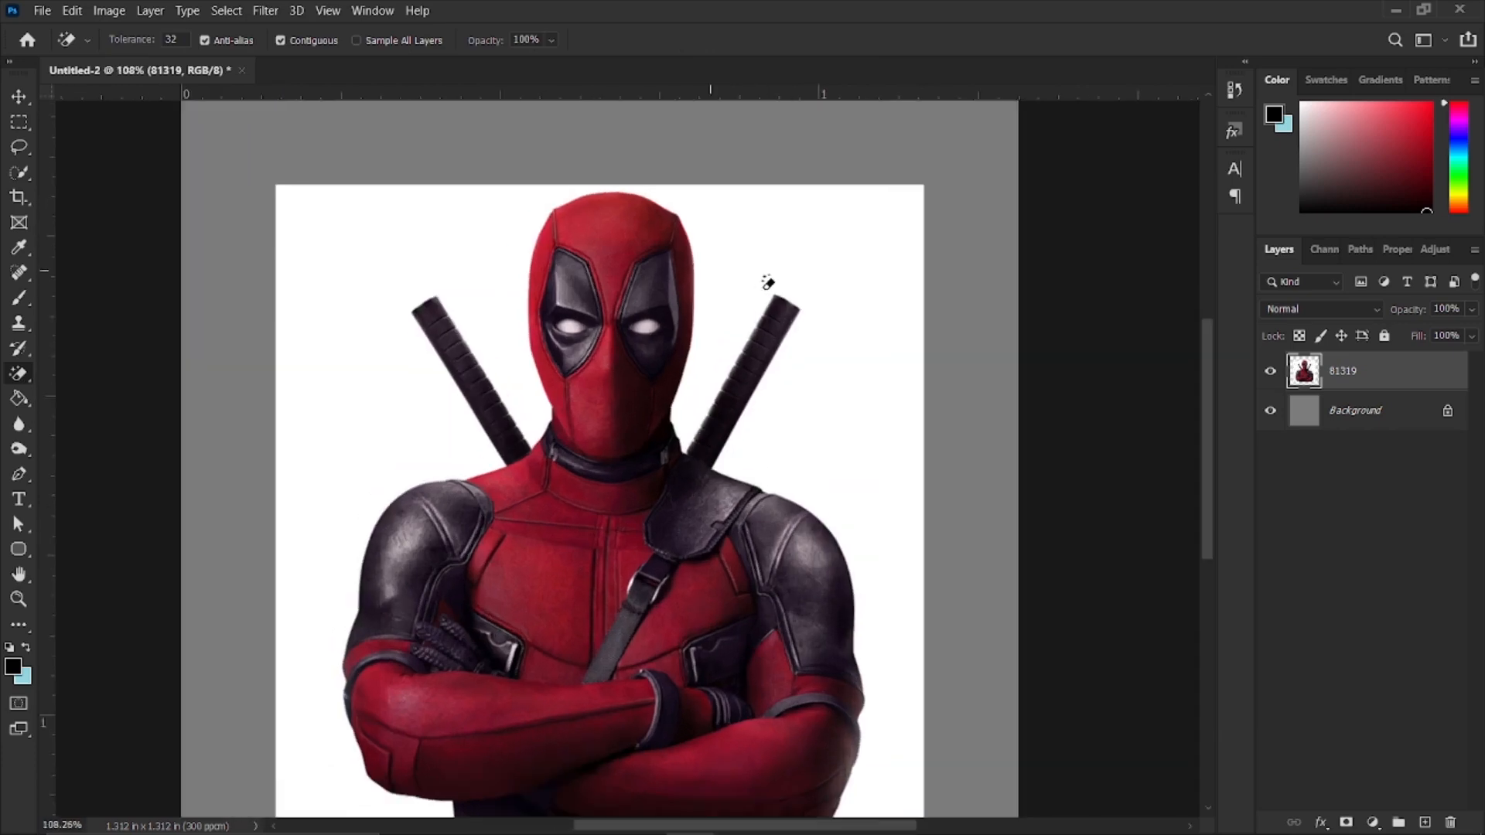
click(581, 224)
scroll(586, 218, down, 1)
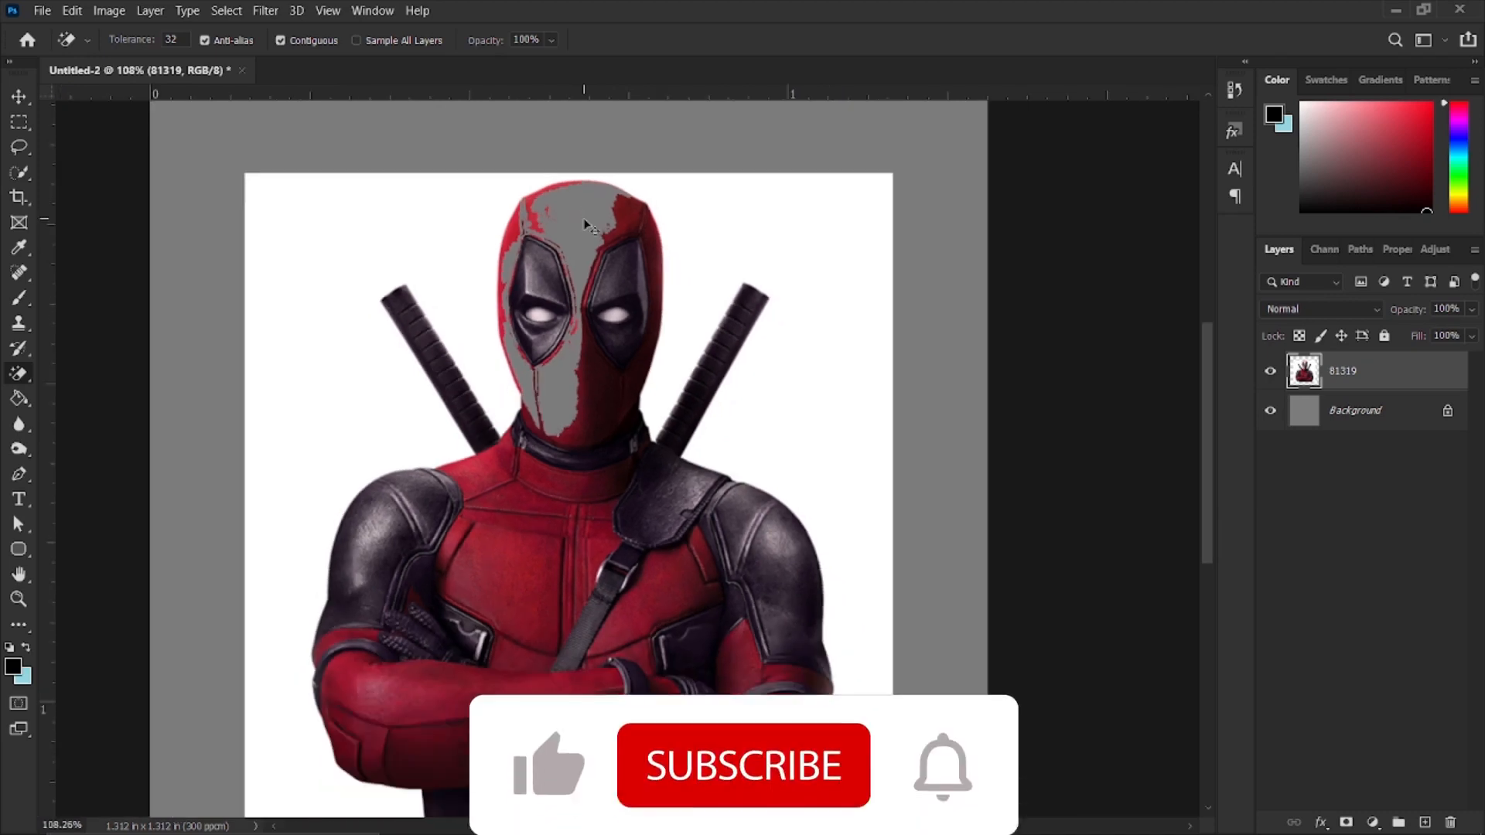
key(ctrl+z)
scroll(580, 286, up, 1)
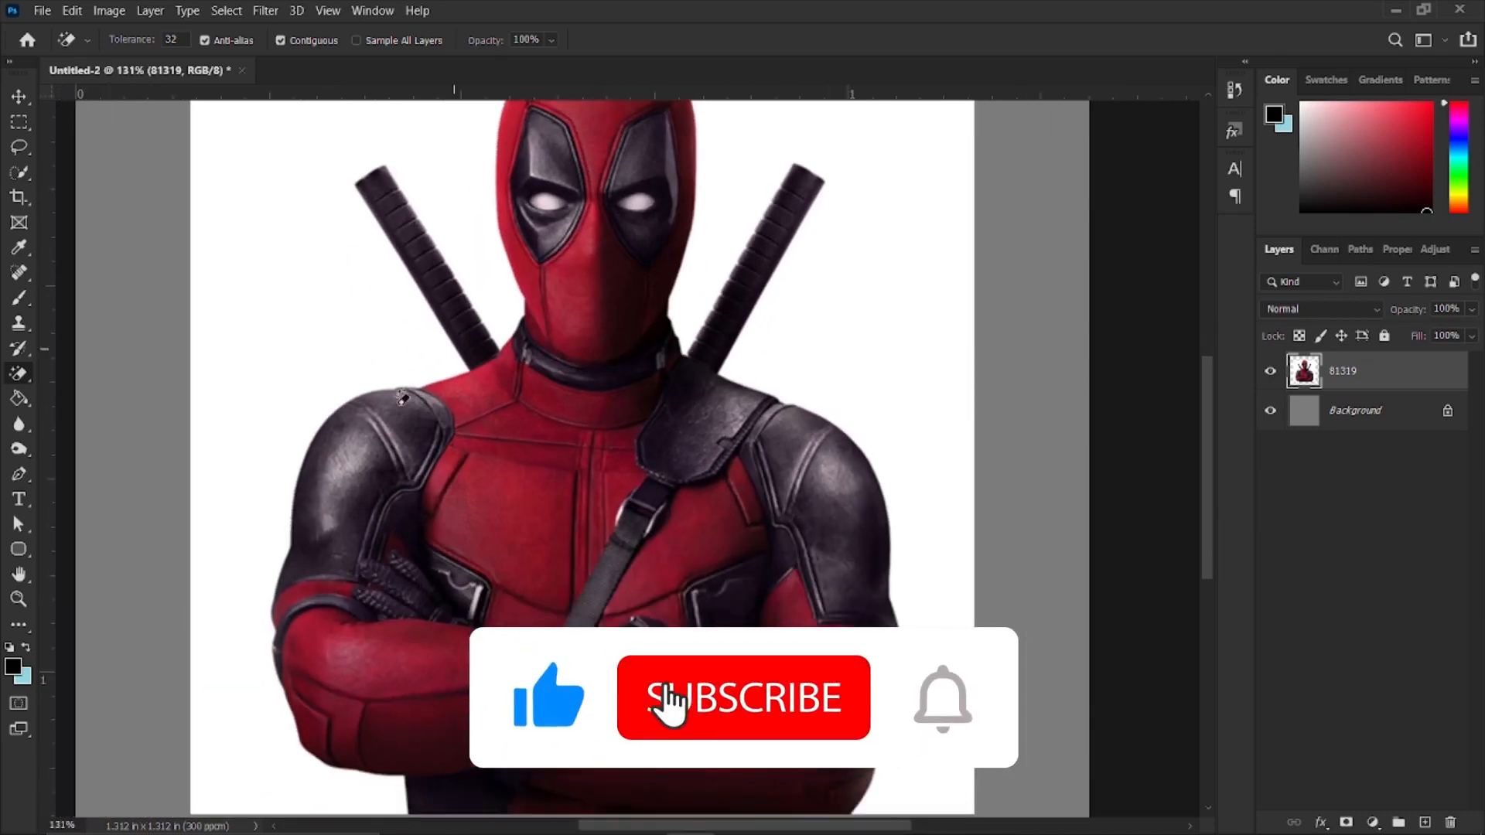
click(362, 447)
key(ctrl+z)
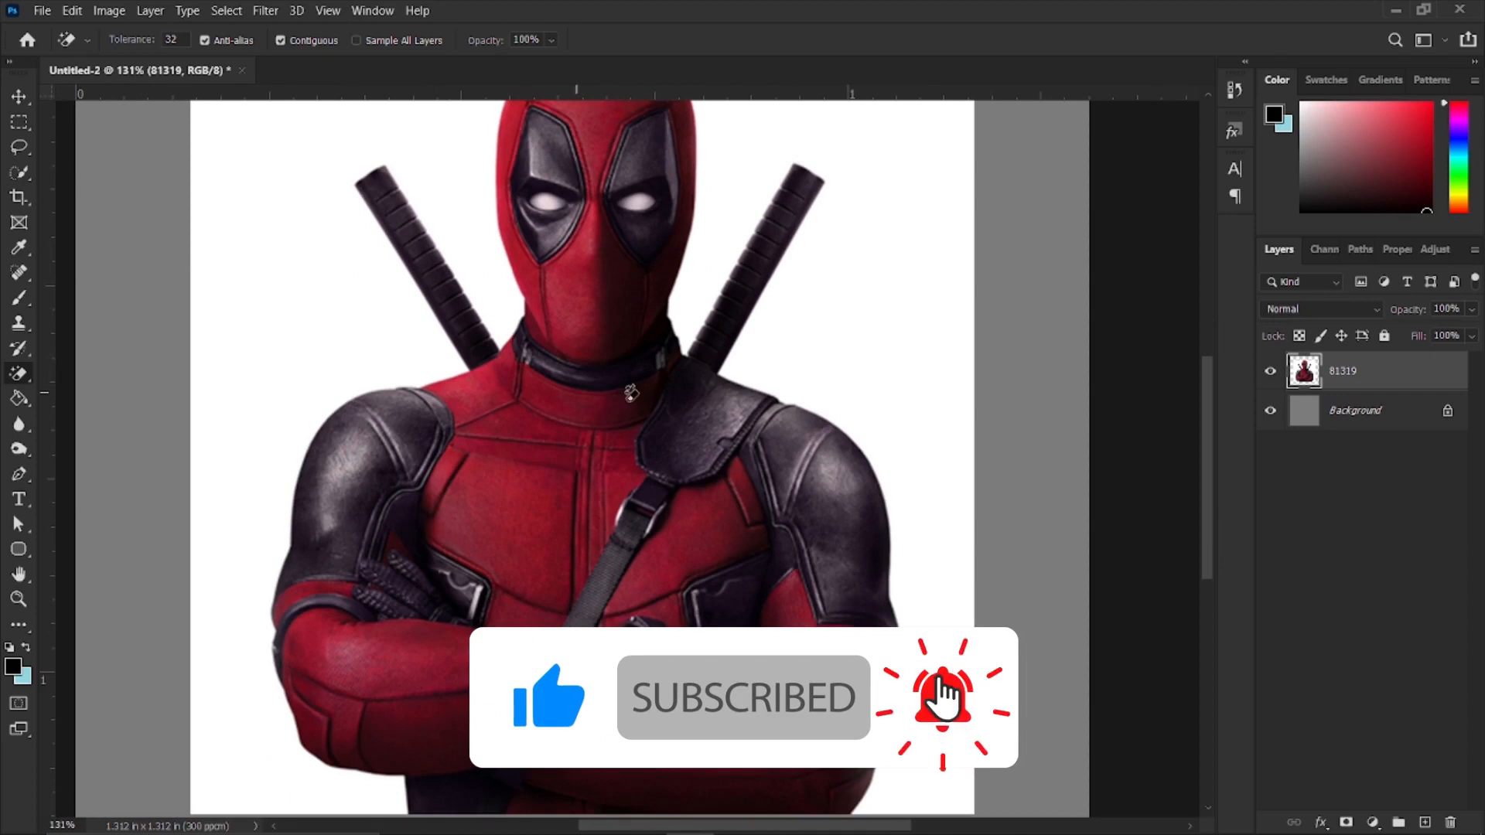
click(801, 451)
key(ctrl+z)
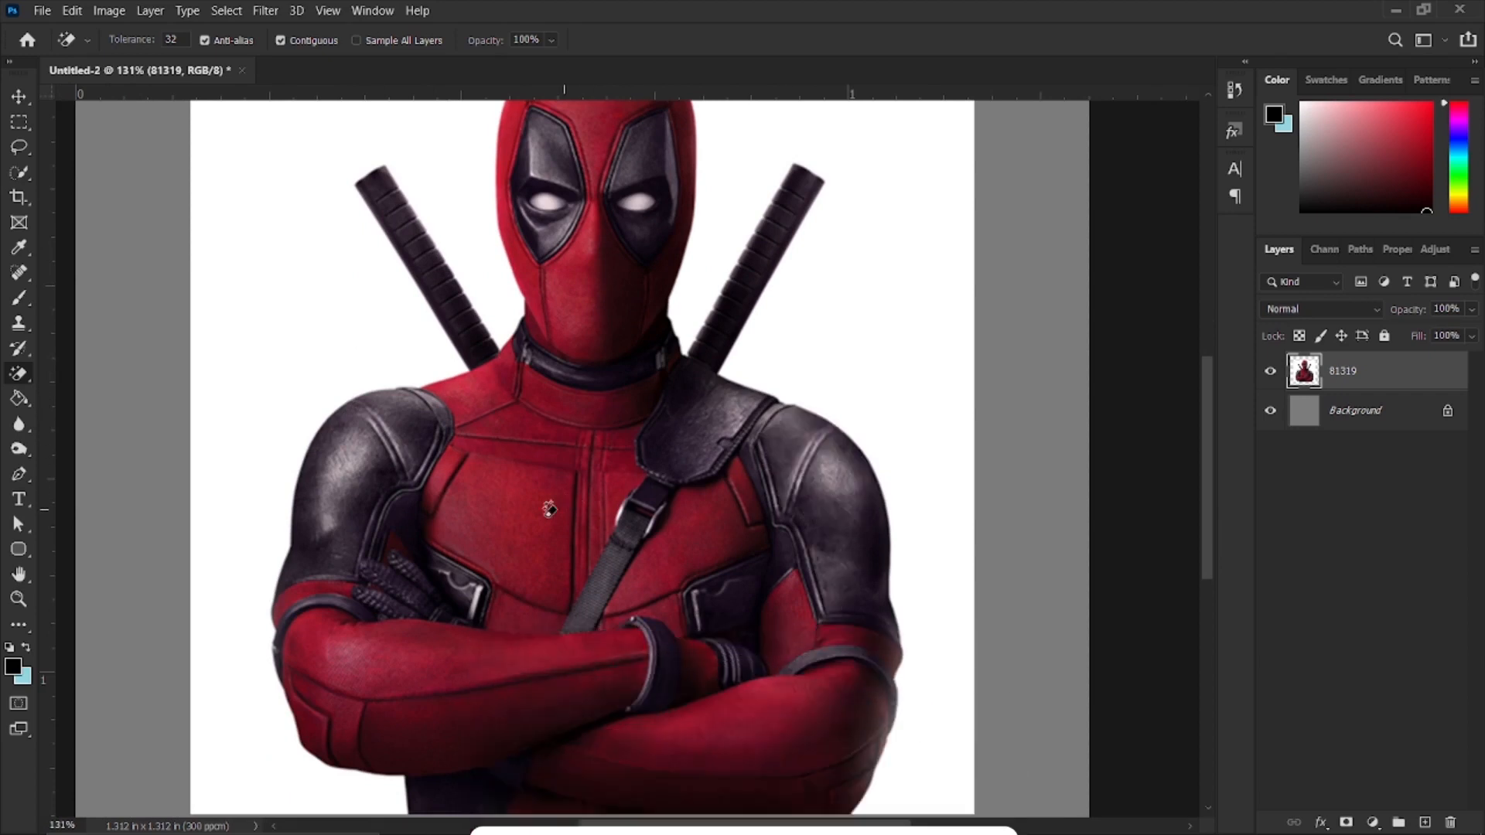
click(563, 459)
key(ctrl+z)
click(777, 234)
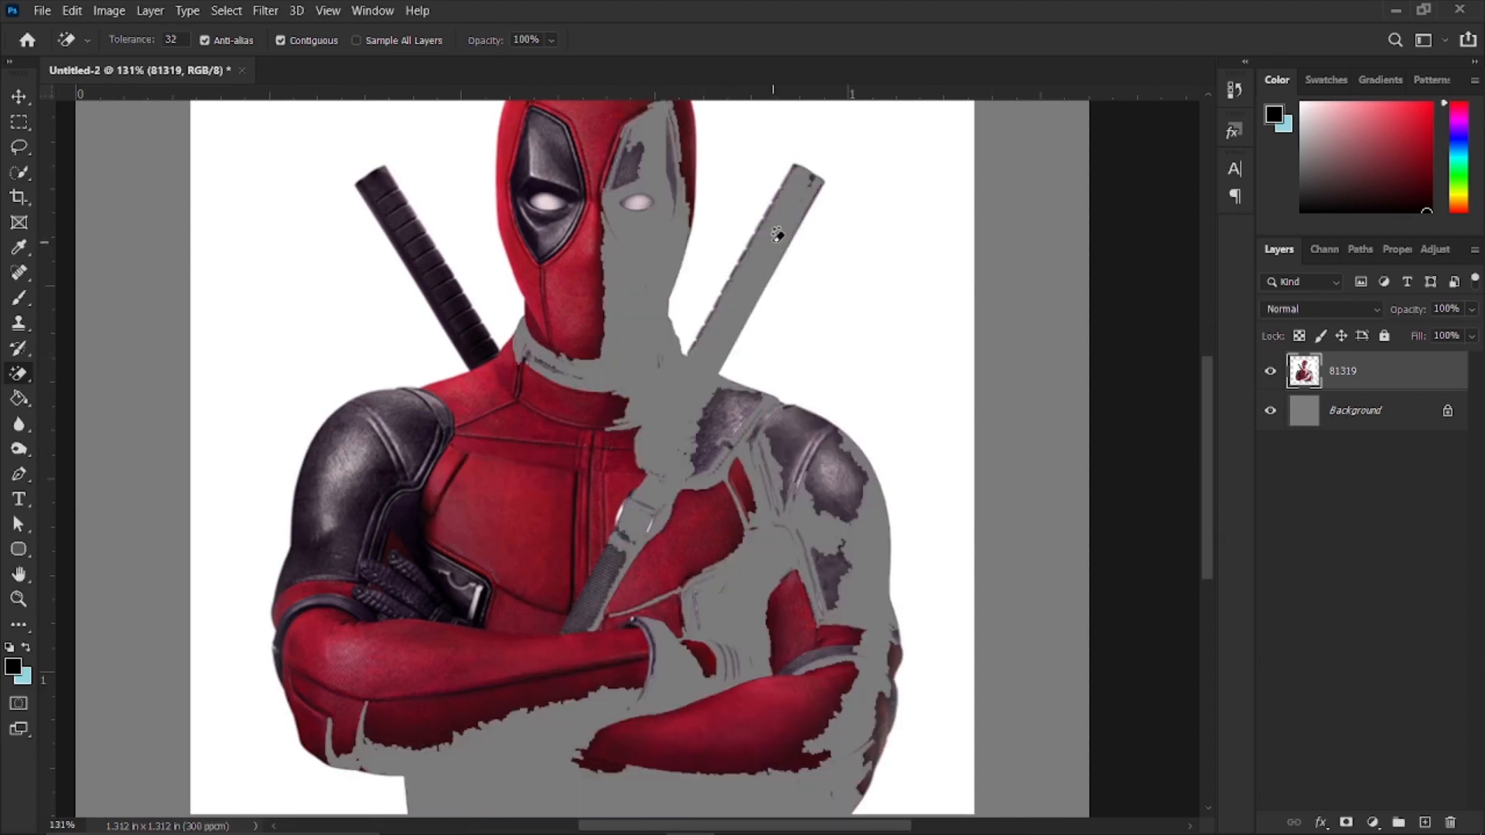
key(ctrl+z)
Erase the white background around Deadpool with the Magic Eraser at tolerance 32
scroll(772, 242, down, 4)
scroll(772, 242, up, 3)
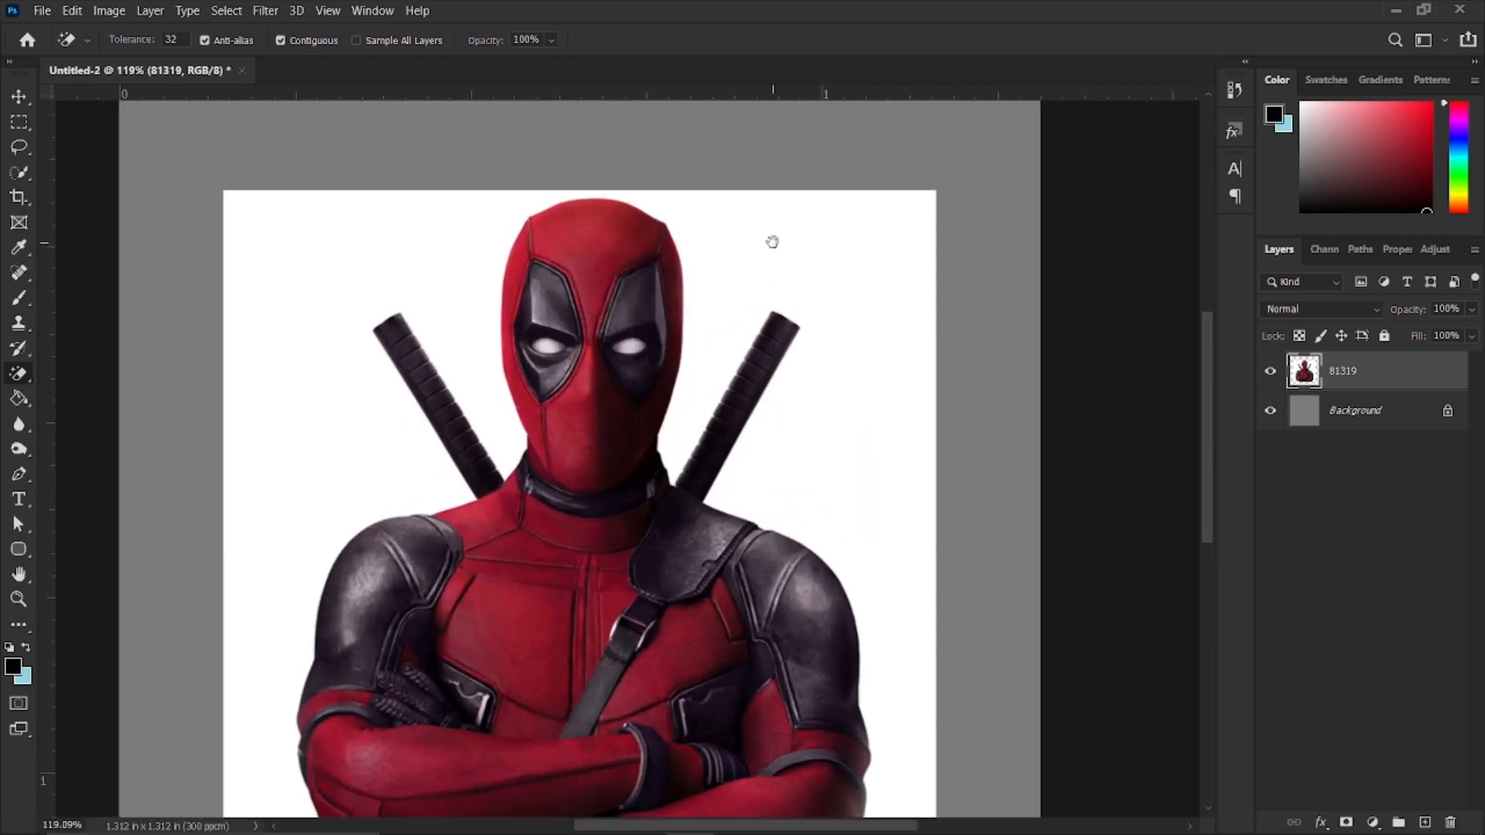
click(843, 225)
scroll(779, 225, down, 4)
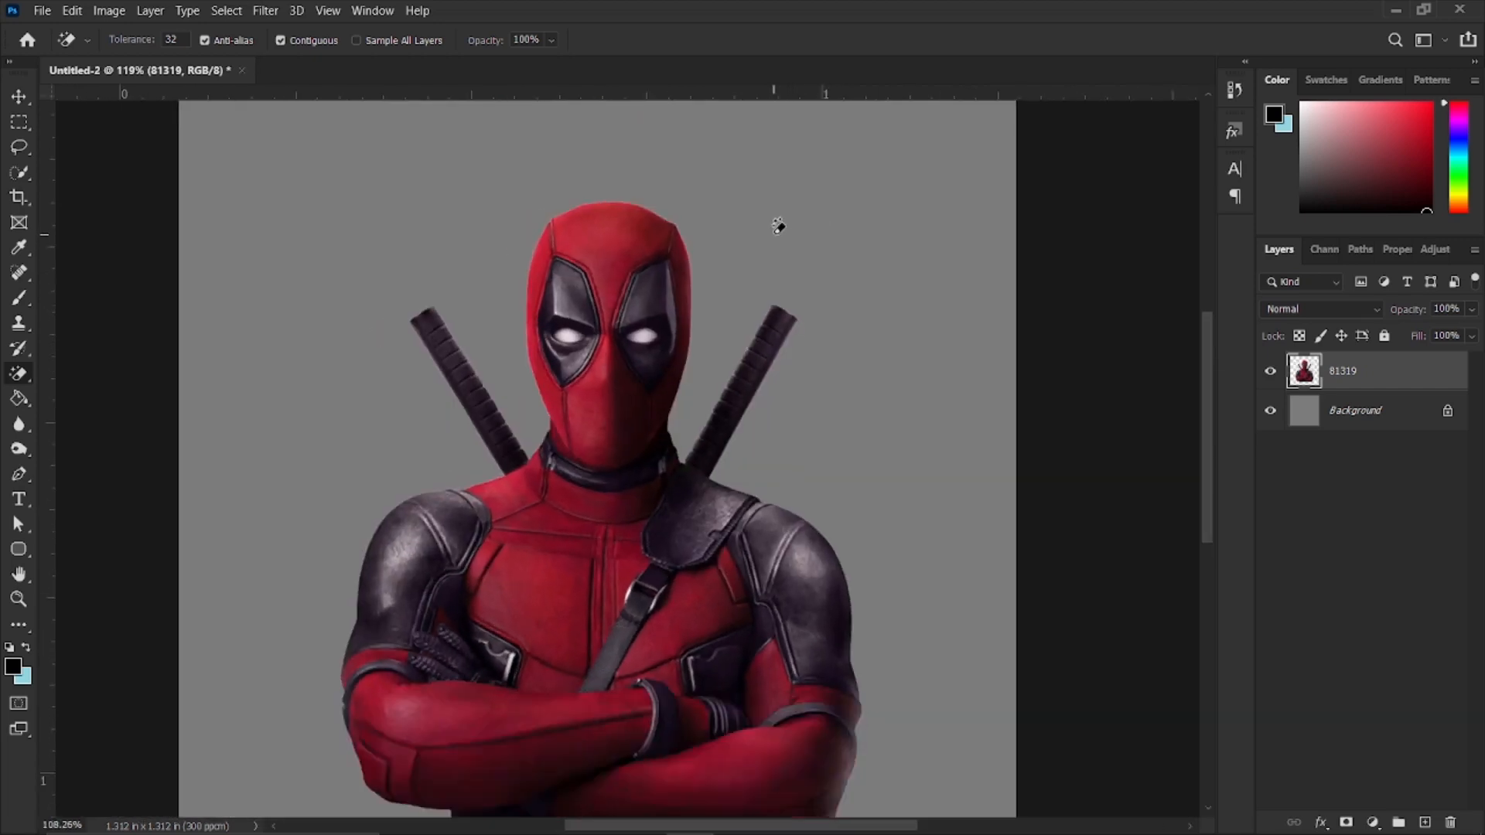
Try erasing the white of one of Deadpool's eyes with the Magic Eraser, and undo the erasure
scroll(645, 198, up, 4)
scroll(646, 197, up, 6)
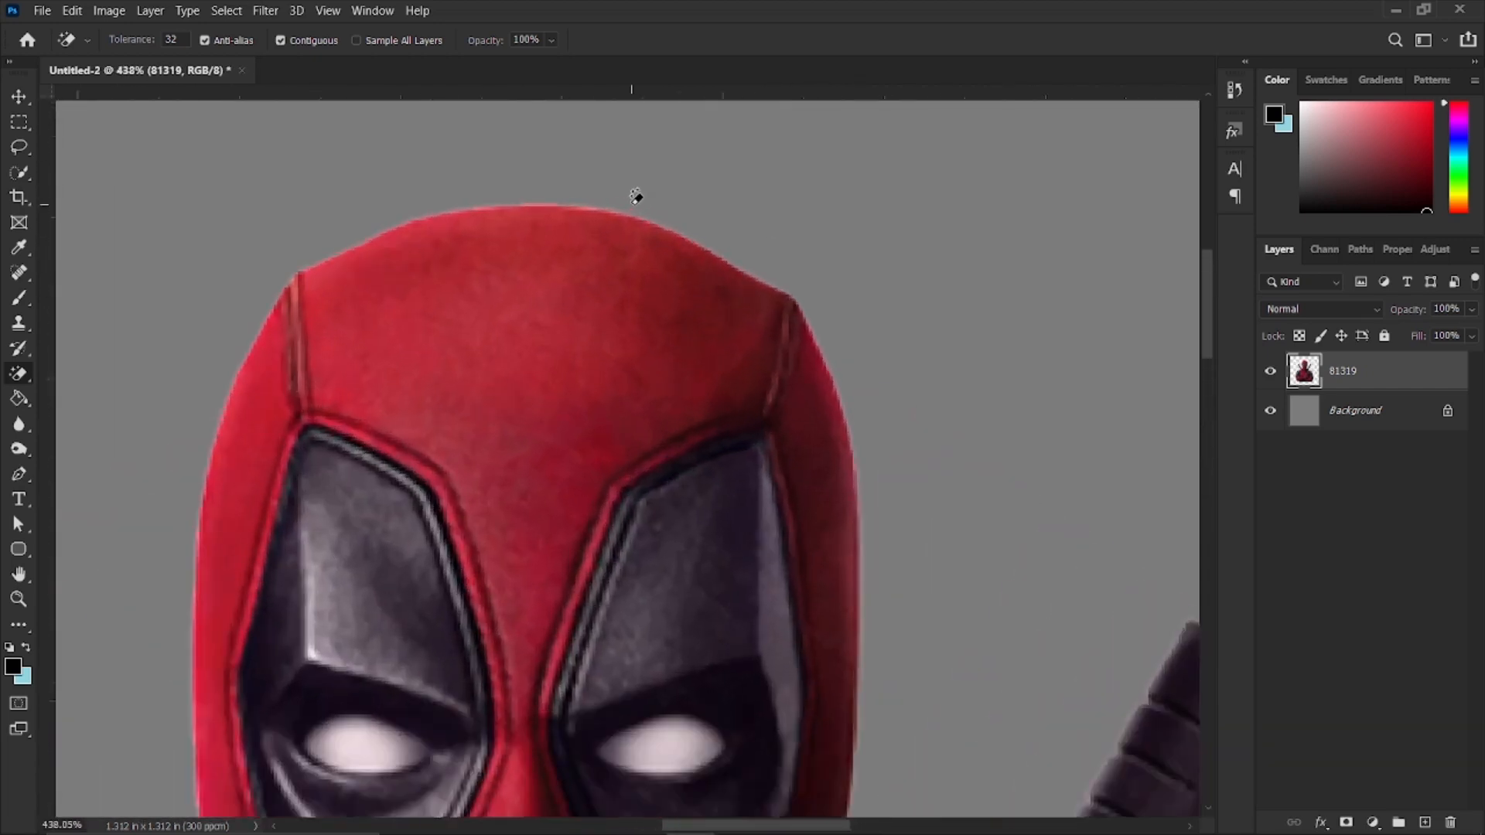
drag(762, 255, 689, 123)
drag(383, 501, 656, 136)
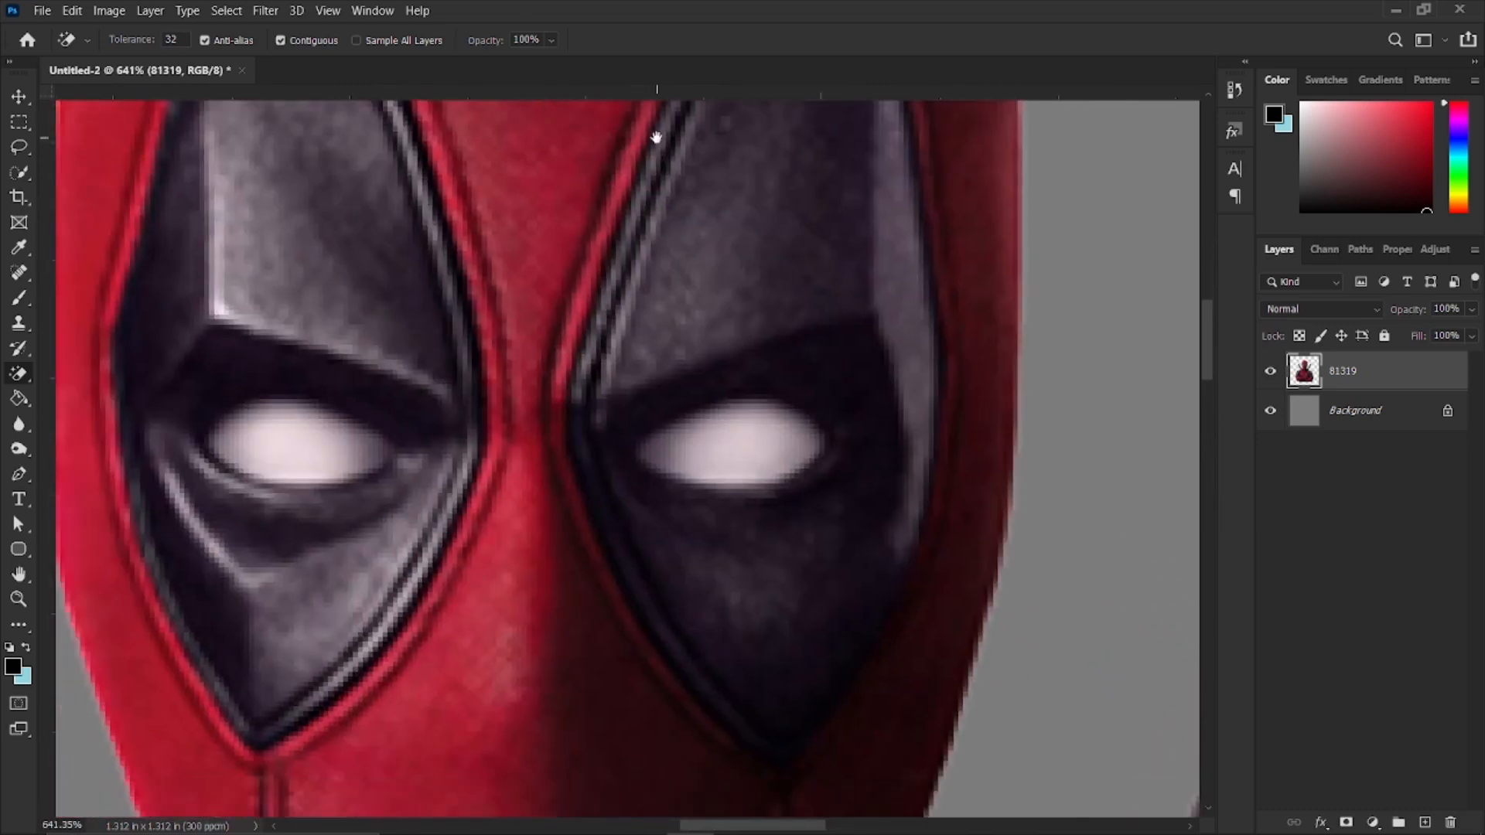
click(737, 454)
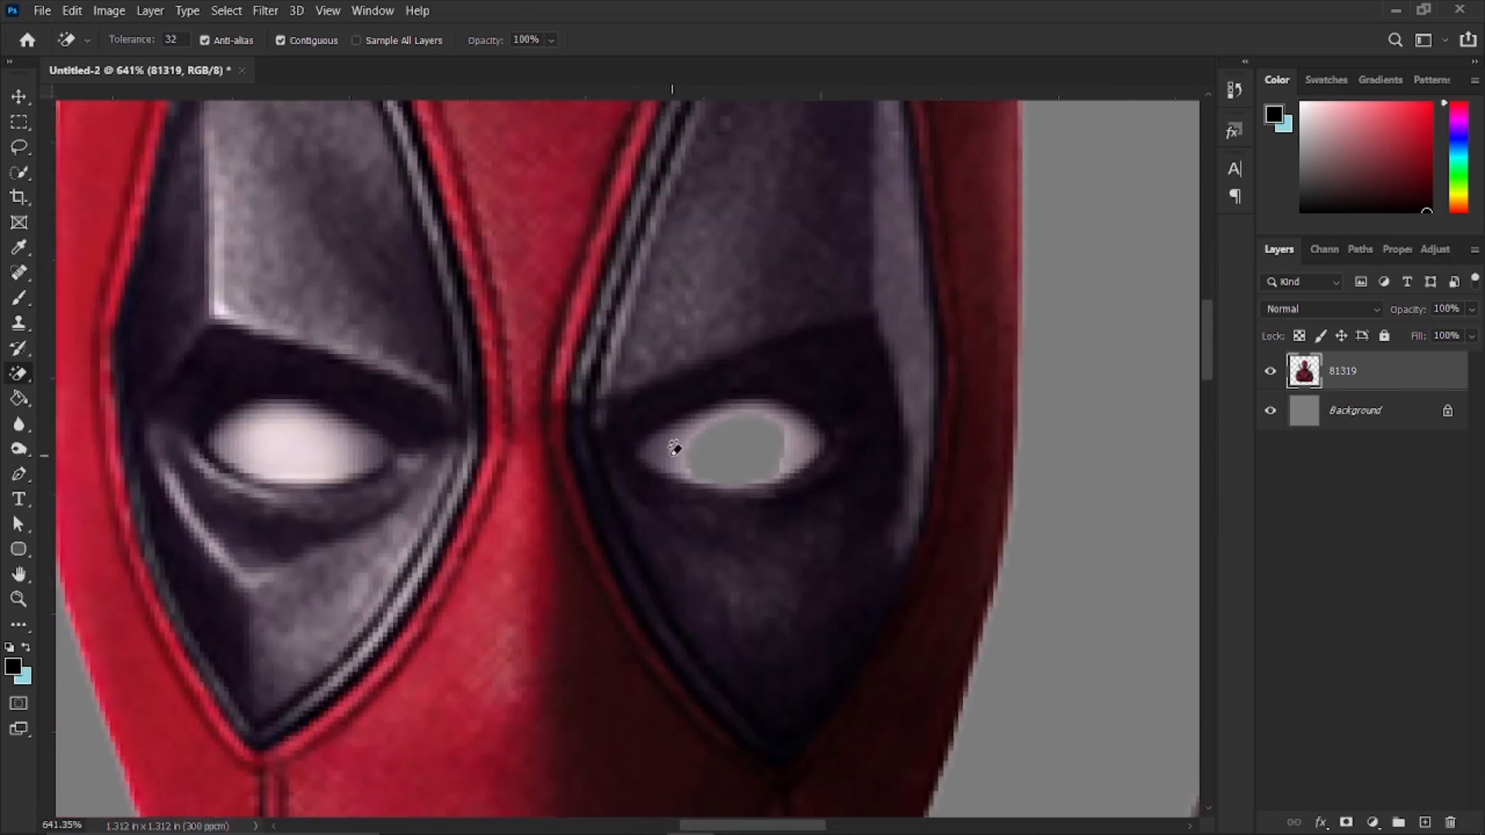
click(674, 448)
key(ctrl+z)
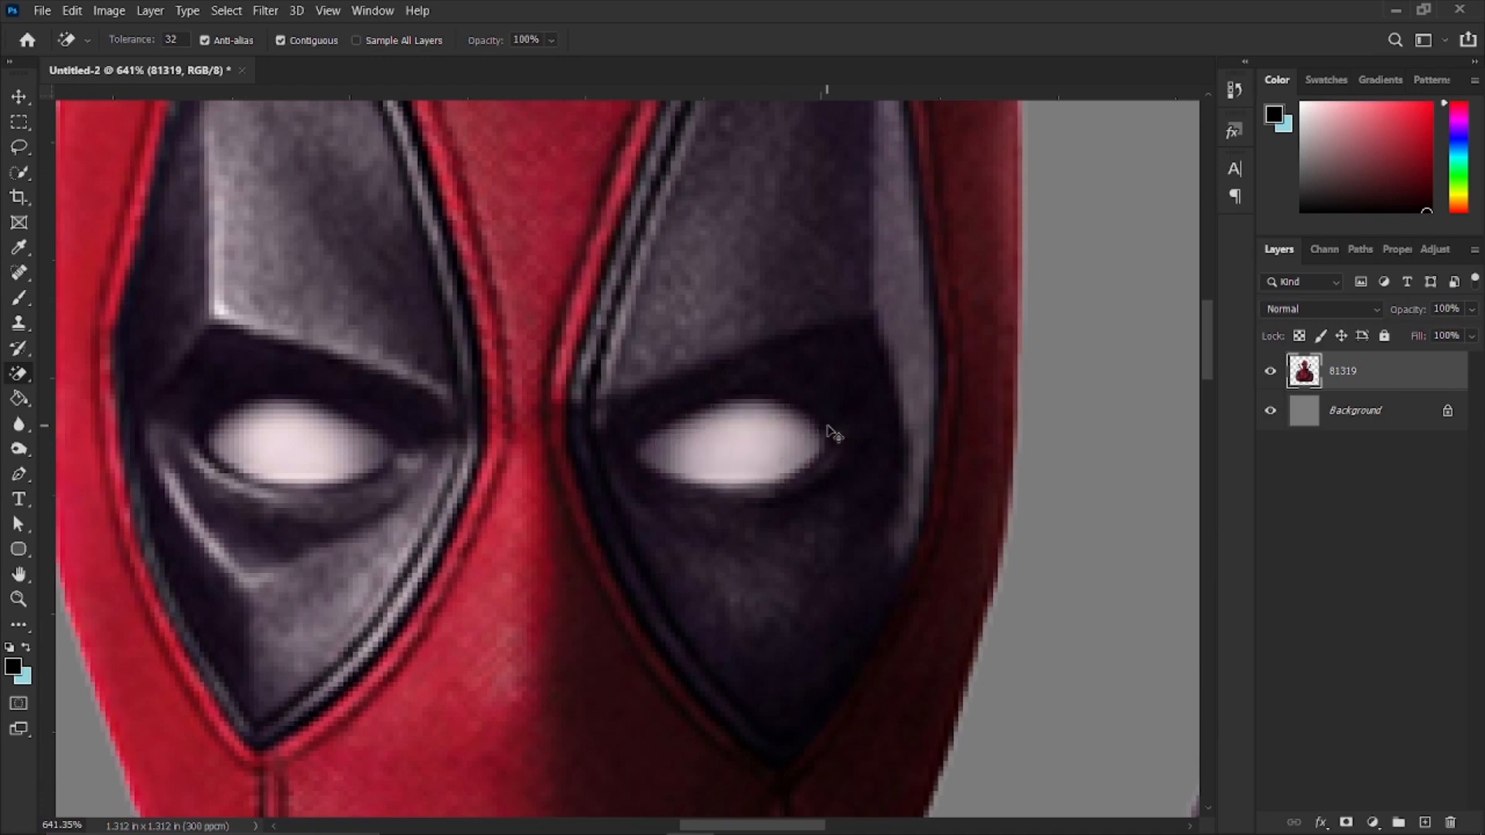
scroll(833, 429, down, 10)
scroll(832, 418, down, 3)
scroll(786, 372, up, 1)
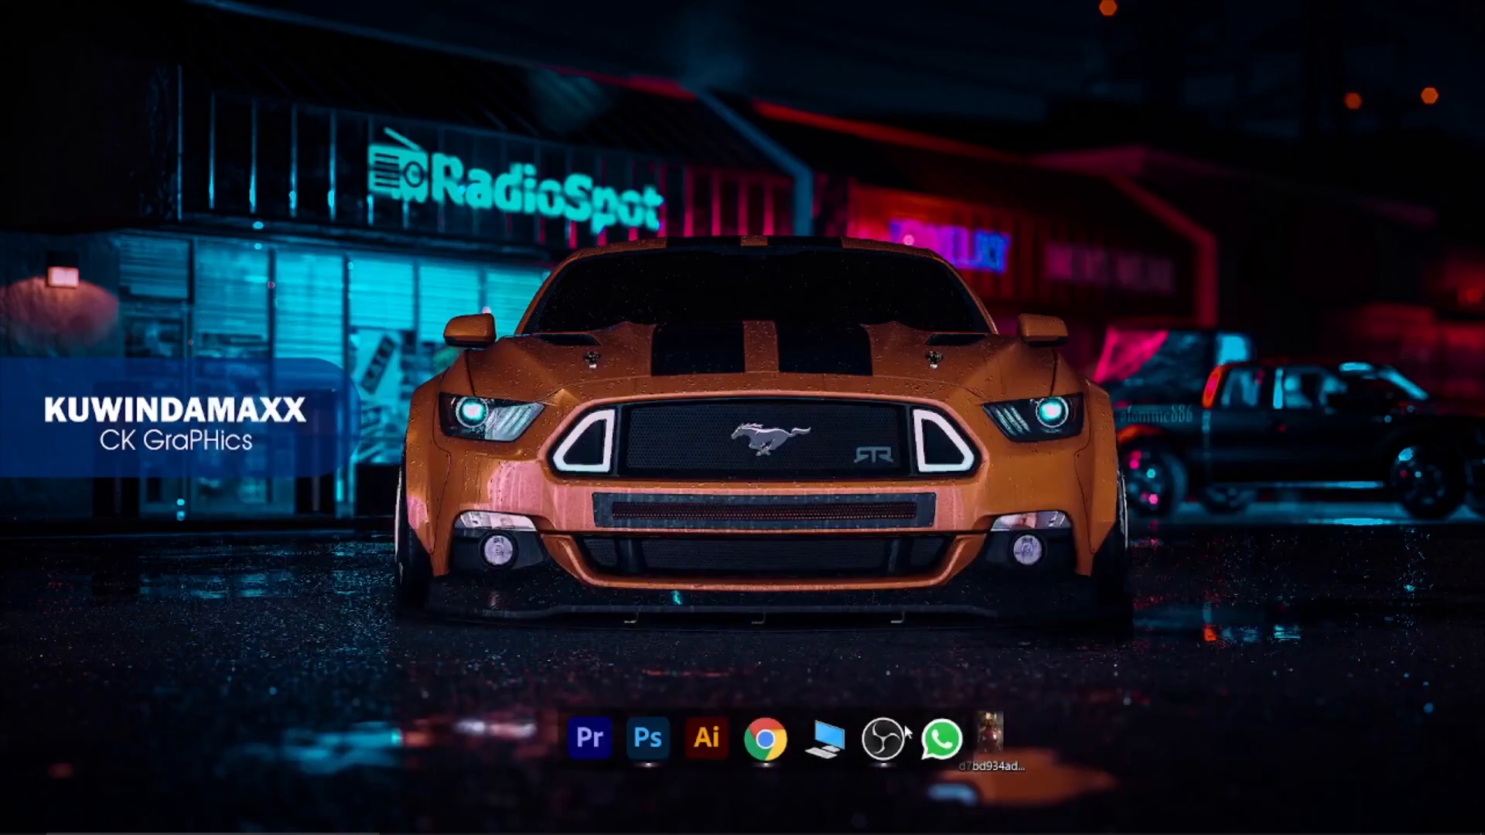
Place the Iron Man image from the desktop into the document, centered on the canvas at 4.46% scale
drag(990, 731, 658, 534)
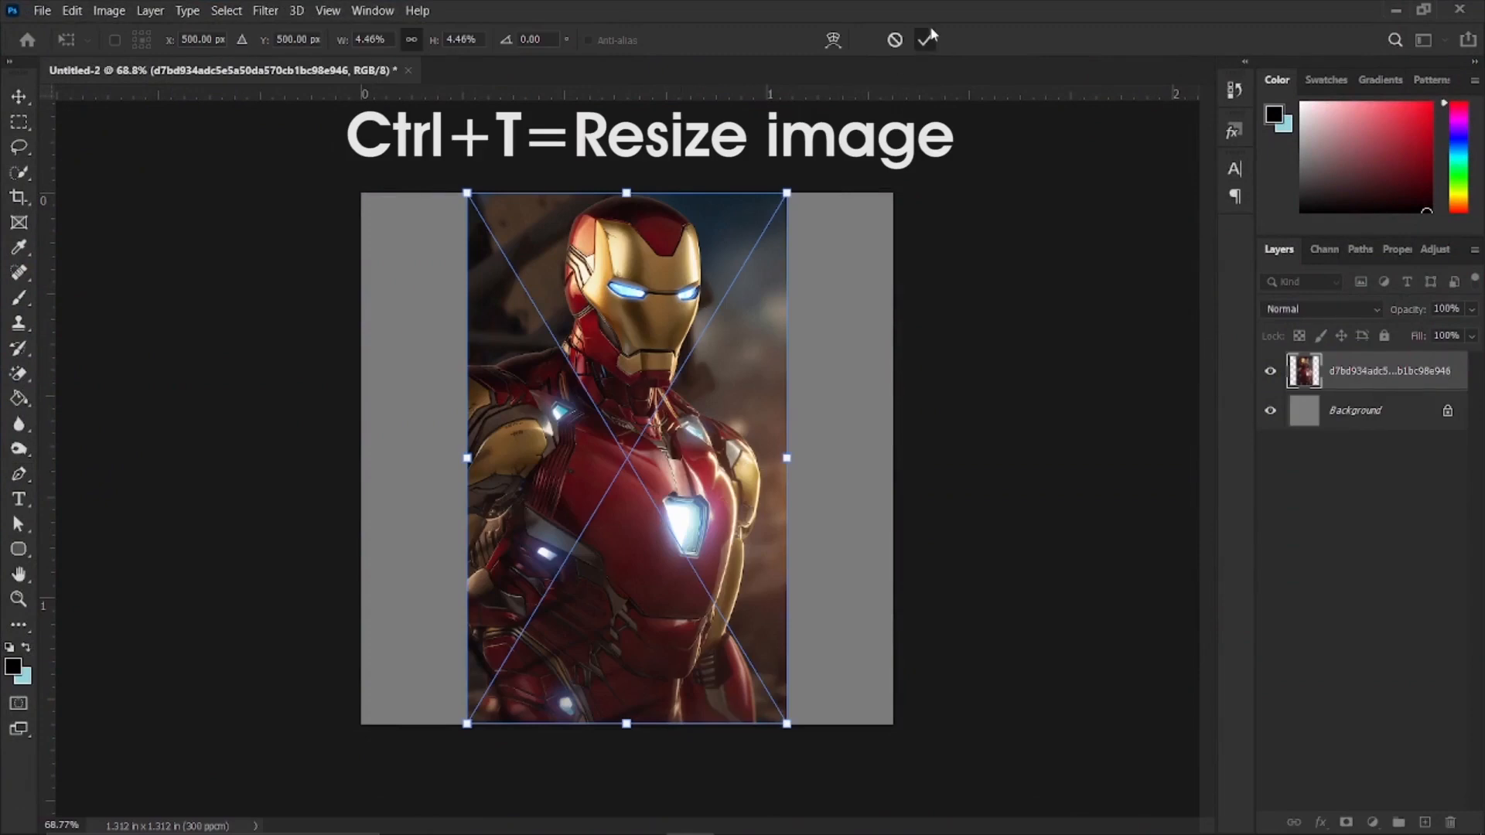
click(927, 38)
key(p)
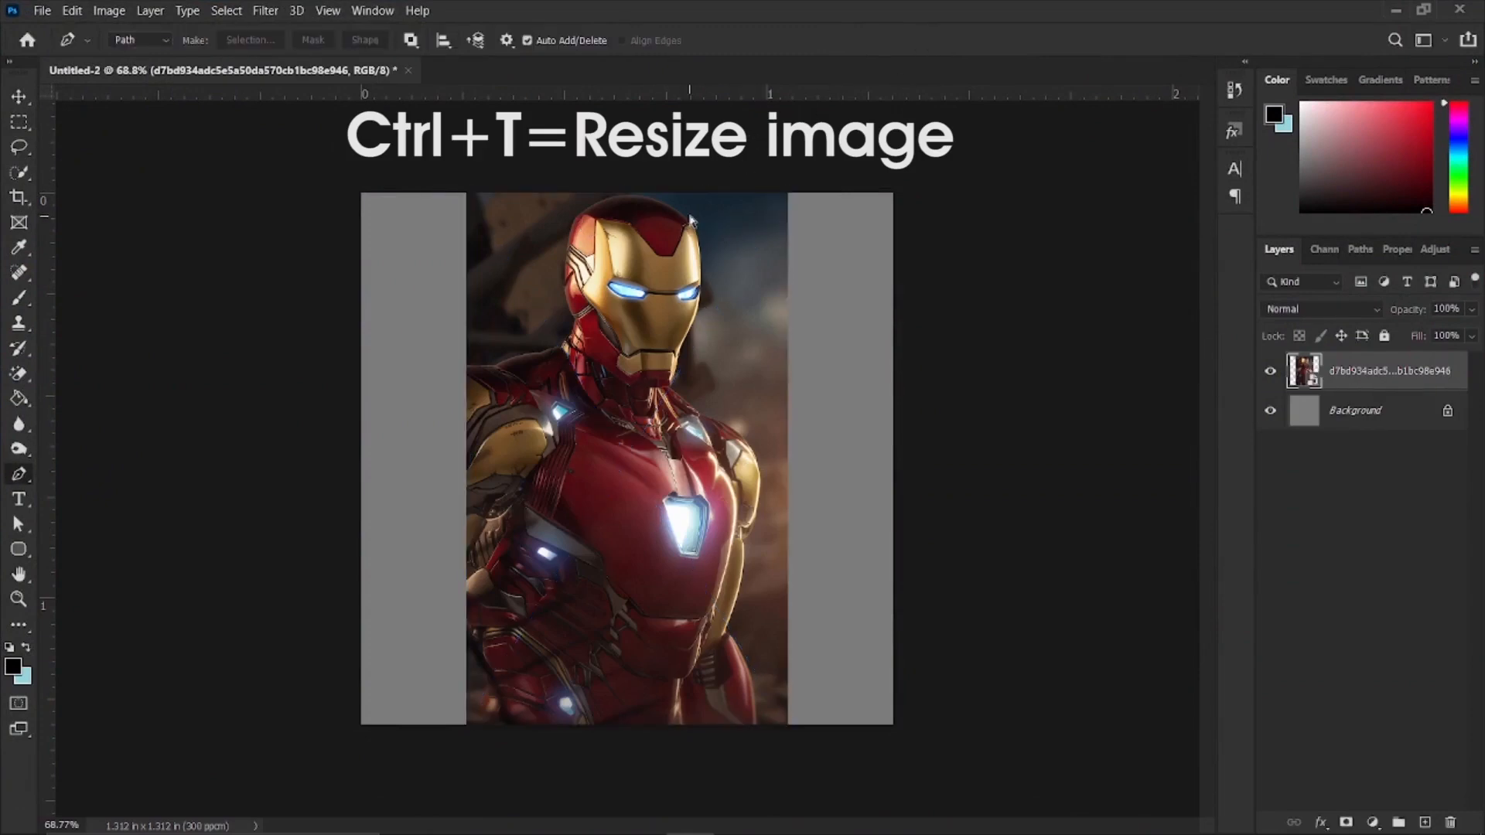
Start a free transform on the placed Iron Man image and apply it at 4.46% scale
key(ctrl+t)
mouse_move(638, 193)
mouse_down()
mouse_move(646, 166)
mouse_move(658, 248)
mouse_move(656, 192)
mouse_up()
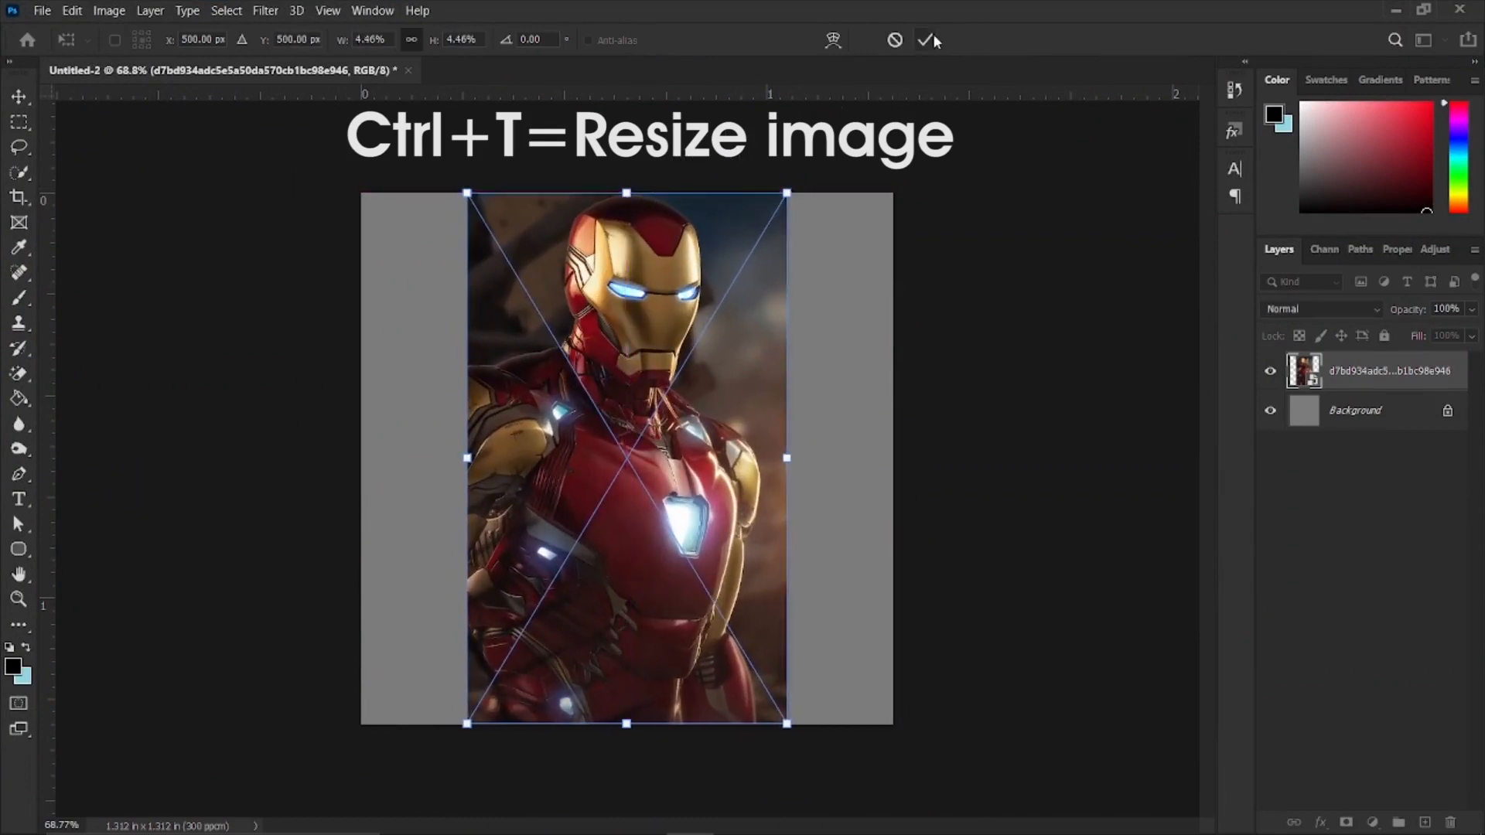
click(926, 39)
Activate the Pen tool in Path mode and show the Iron Man document in full-screen mode without panels
key(p)
scroll(646, 147, up, 6)
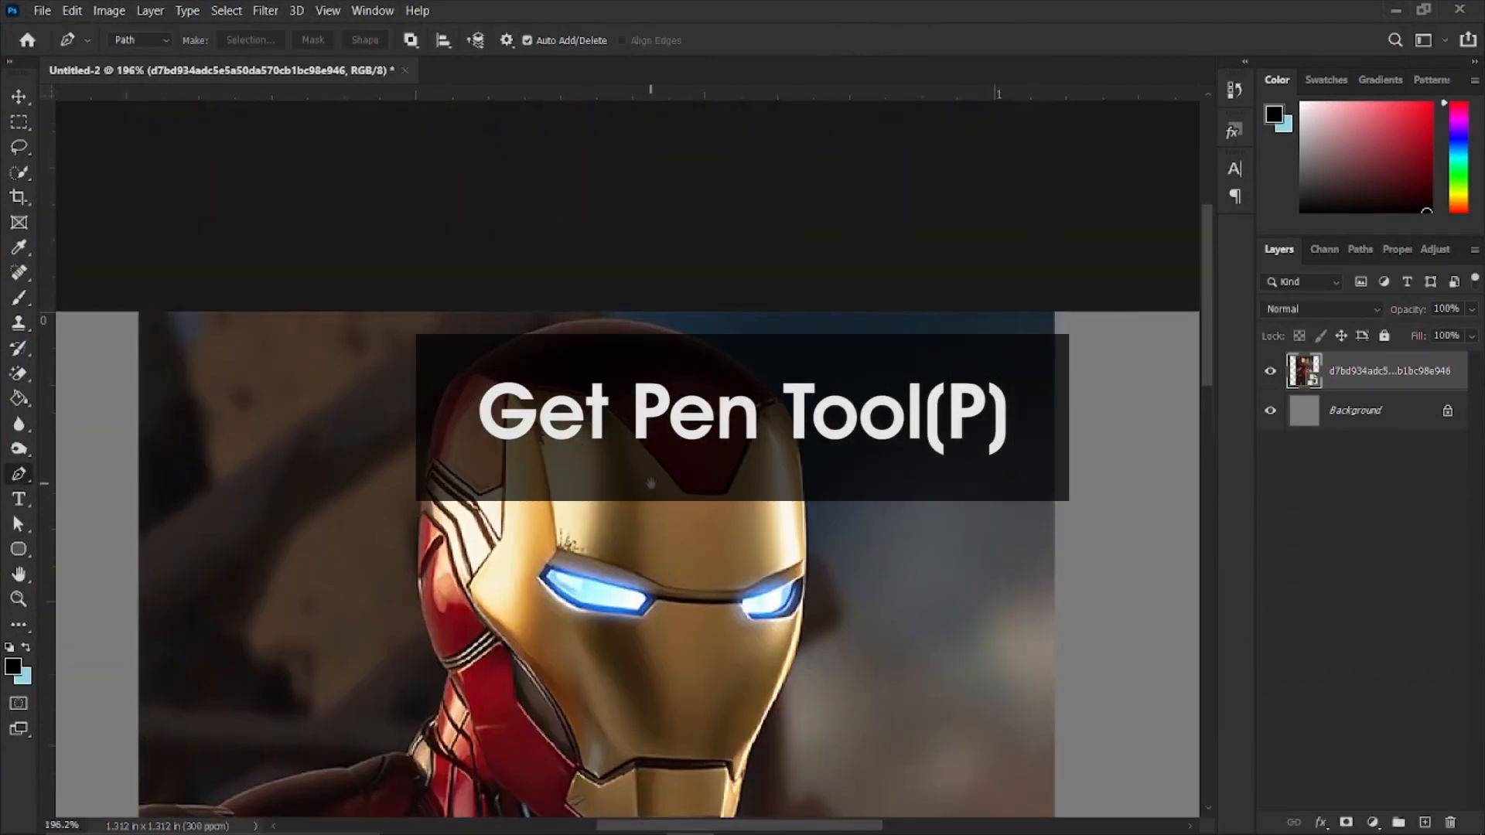
scroll(666, 372, down, 6)
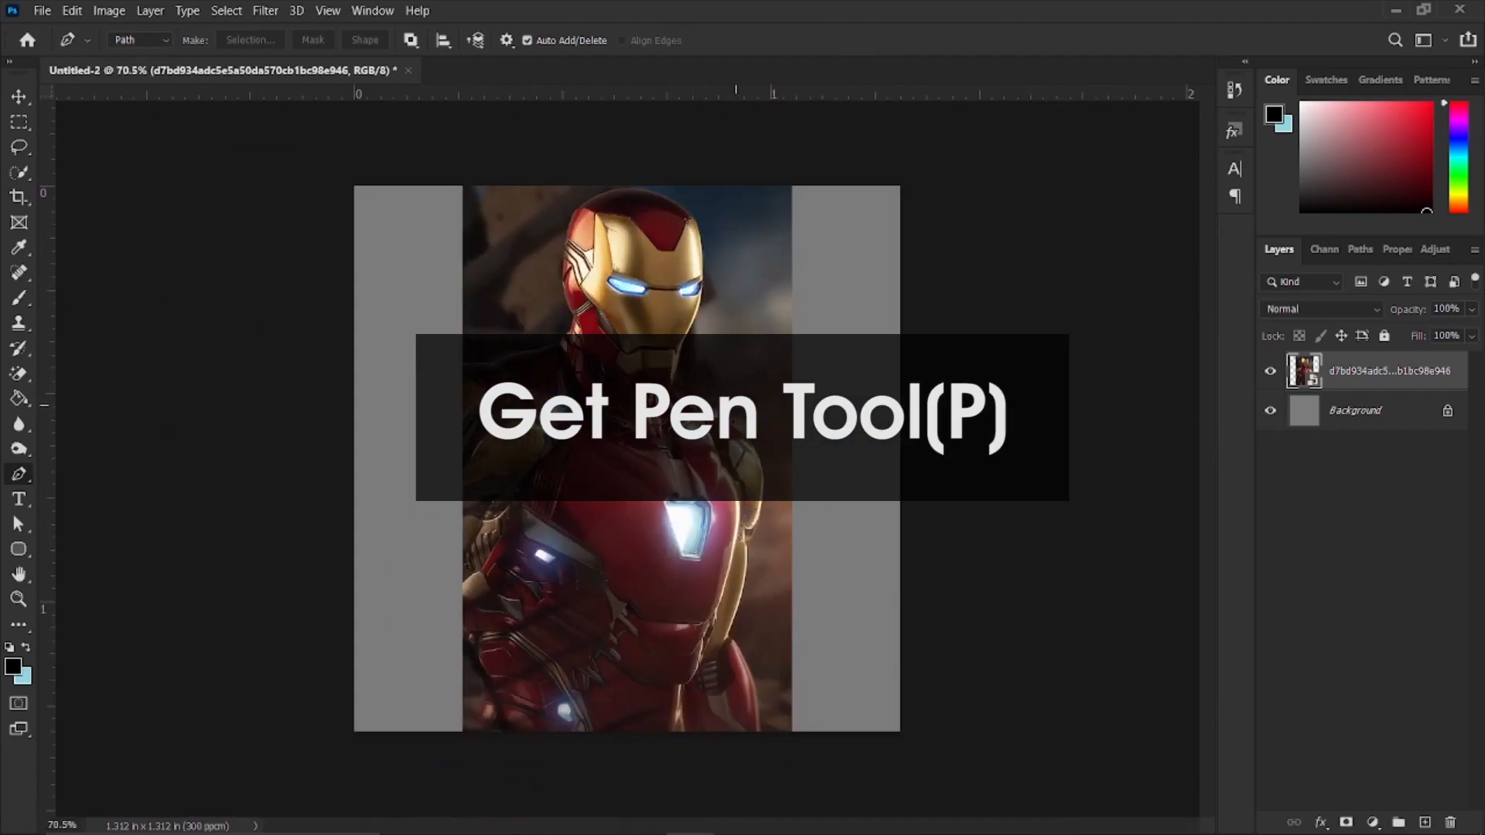
key(f)
key(f)
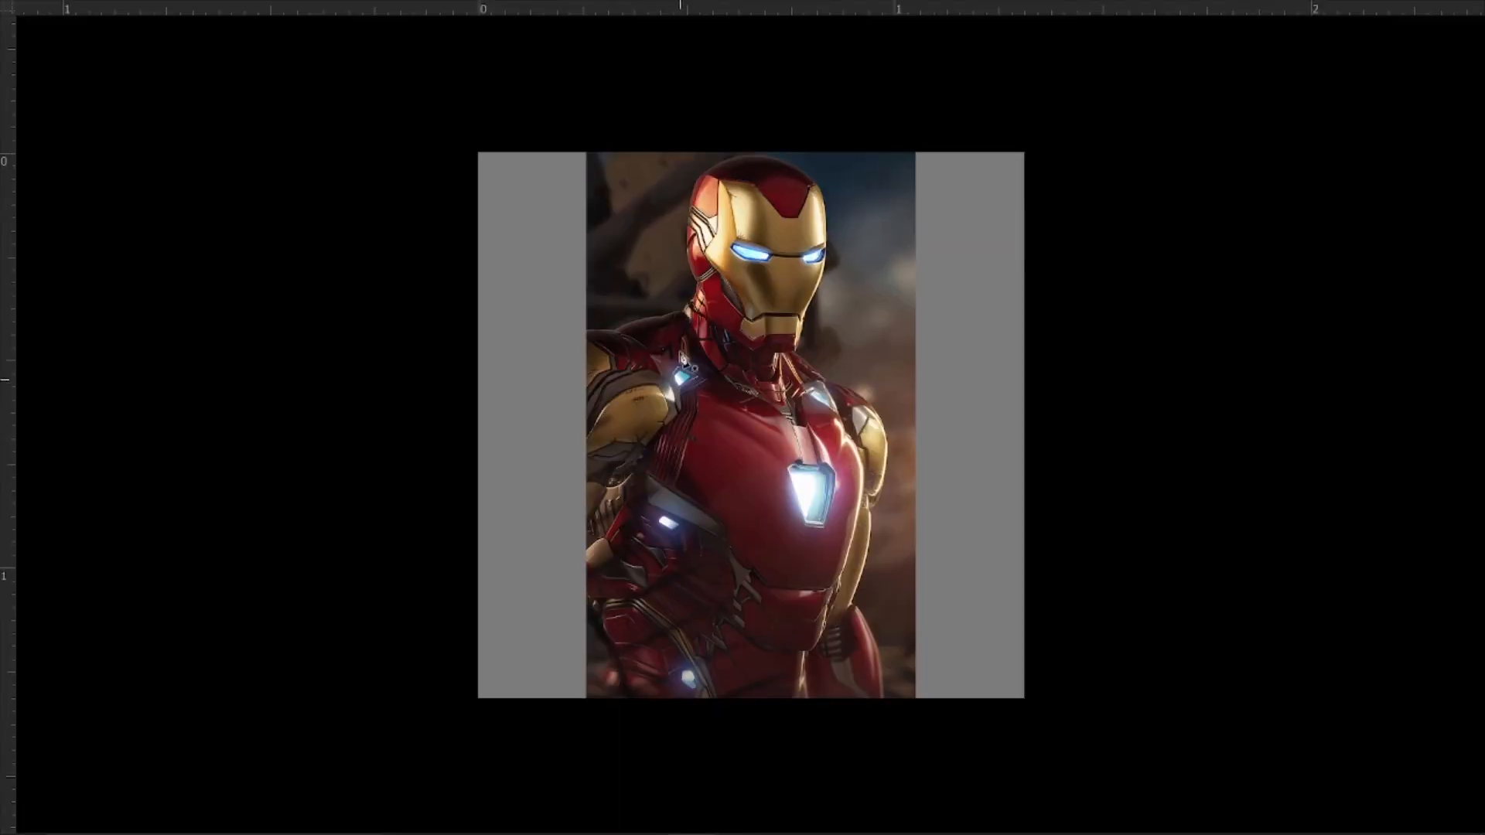
Start a curved pen path at the top of Iron Man's helmet and trace its upper edge down to the gold faceplate's corner
scroll(748, 220, up, 3)
scroll(747, 225, up, 10)
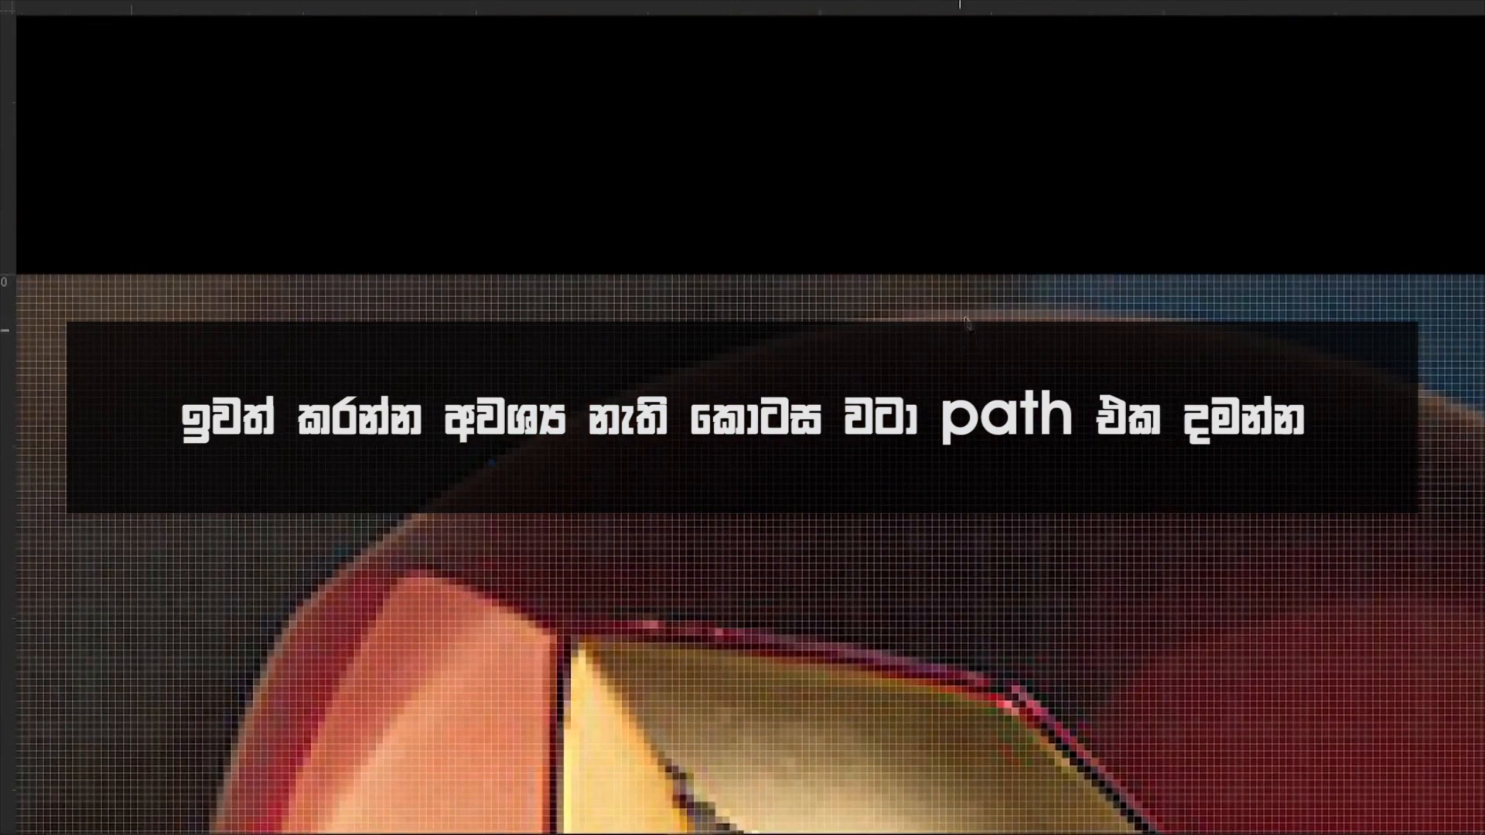
drag(1085, 317, 1179, 327)
drag(1320, 395, 461, 371)
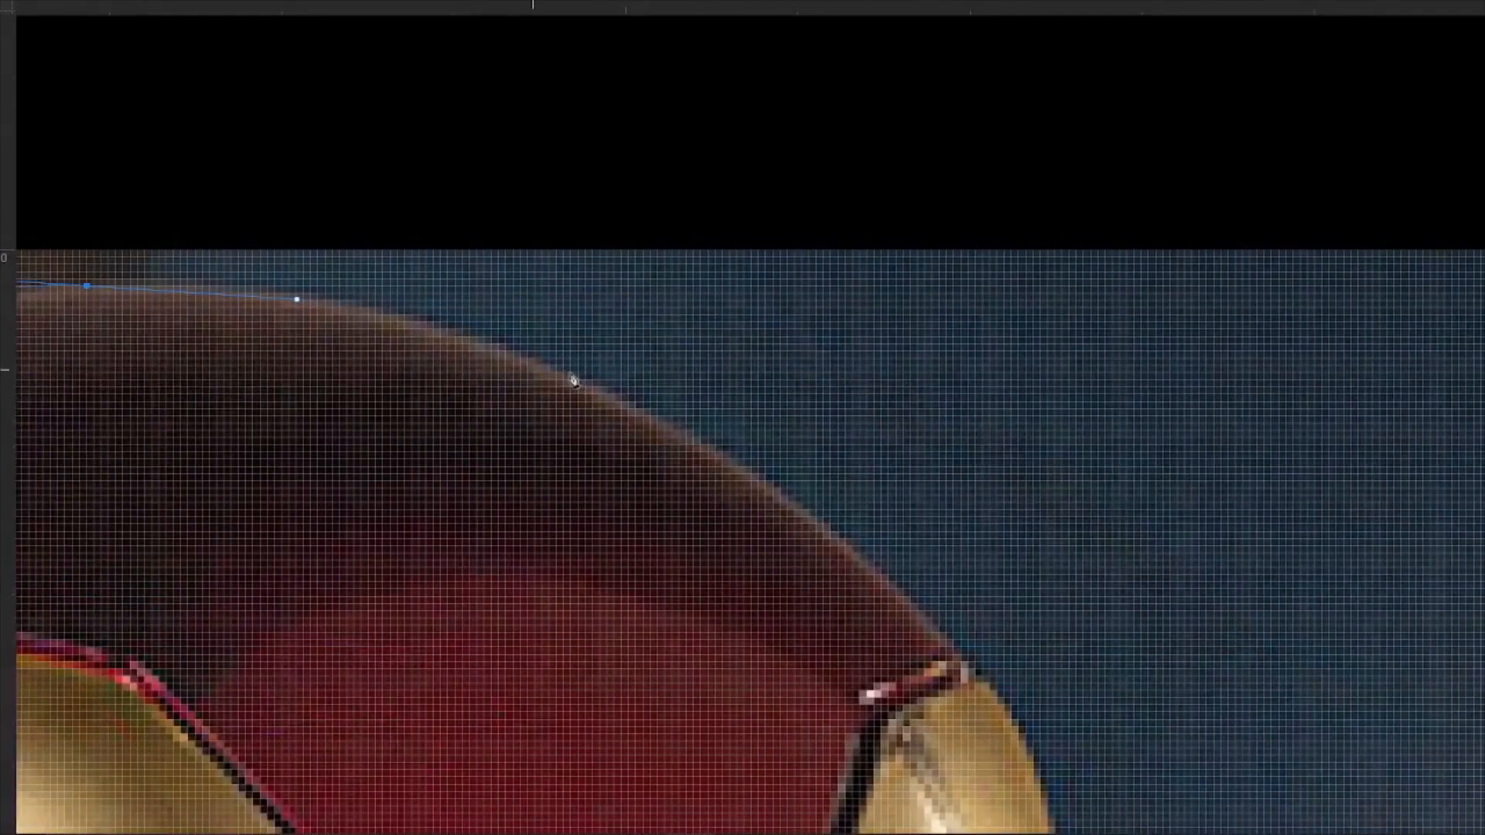
drag(650, 413, 708, 437)
drag(994, 714, 639, 404)
scroll(639, 405, up, 3)
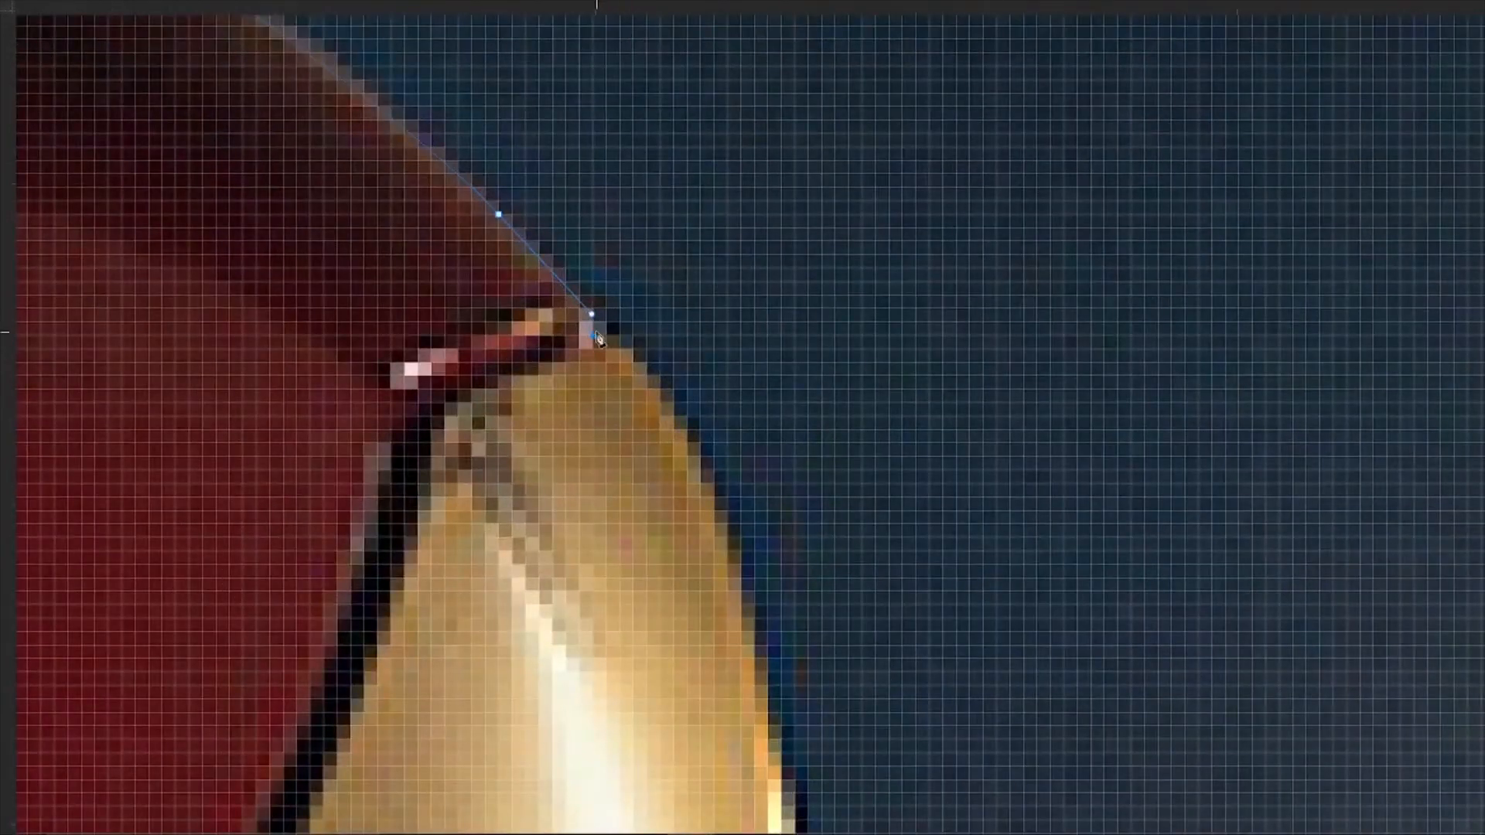
scroll(684, 472, down, 3)
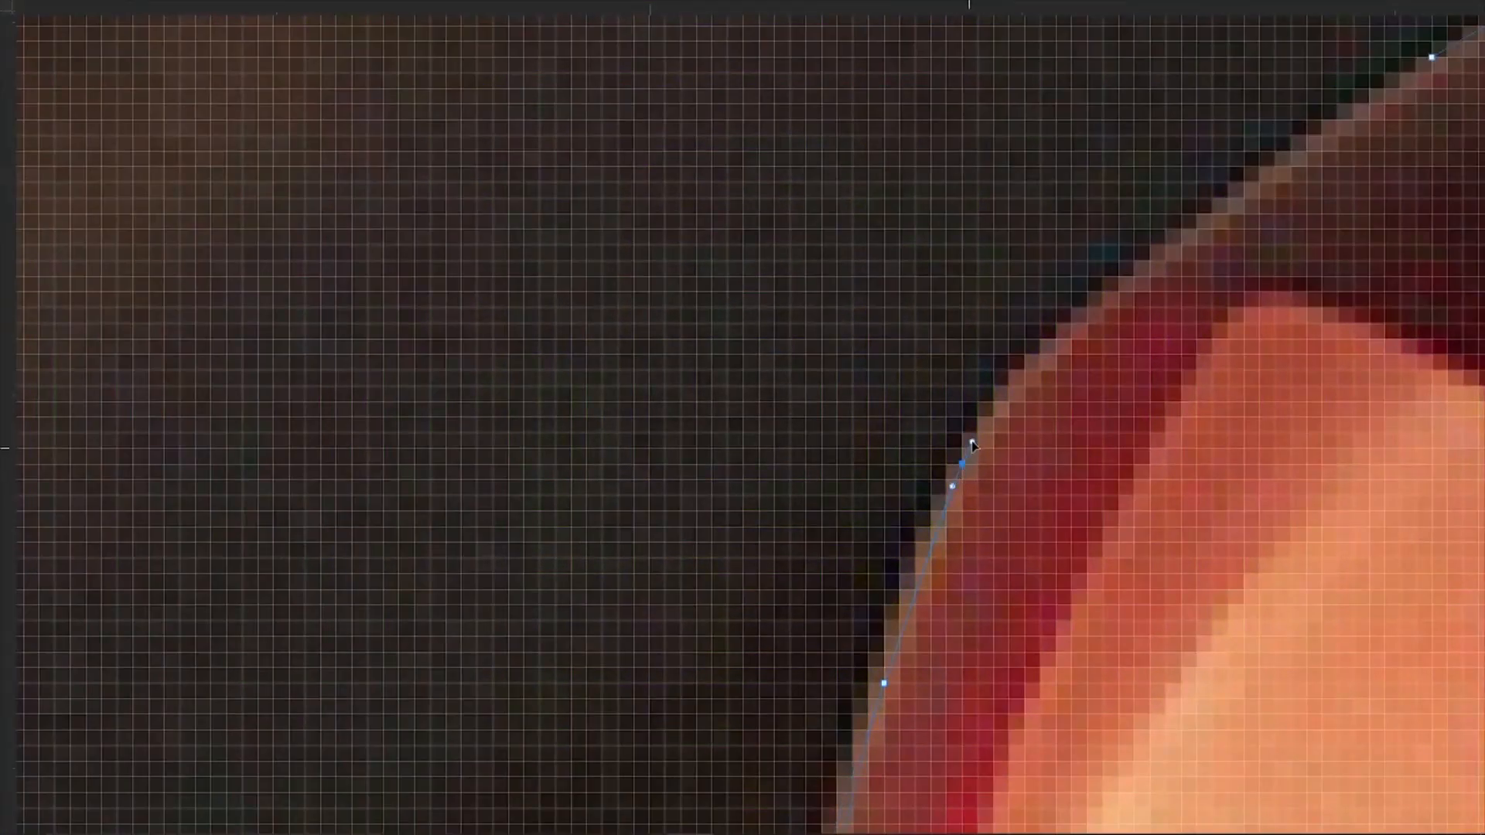
Complete the pen path around Iron Man by tracing the helmet's remaining upper edge above the orange side plate
scroll(972, 447, down, 4)
drag(1130, 336, 1028, 419)
scroll(955, 482, up, 4)
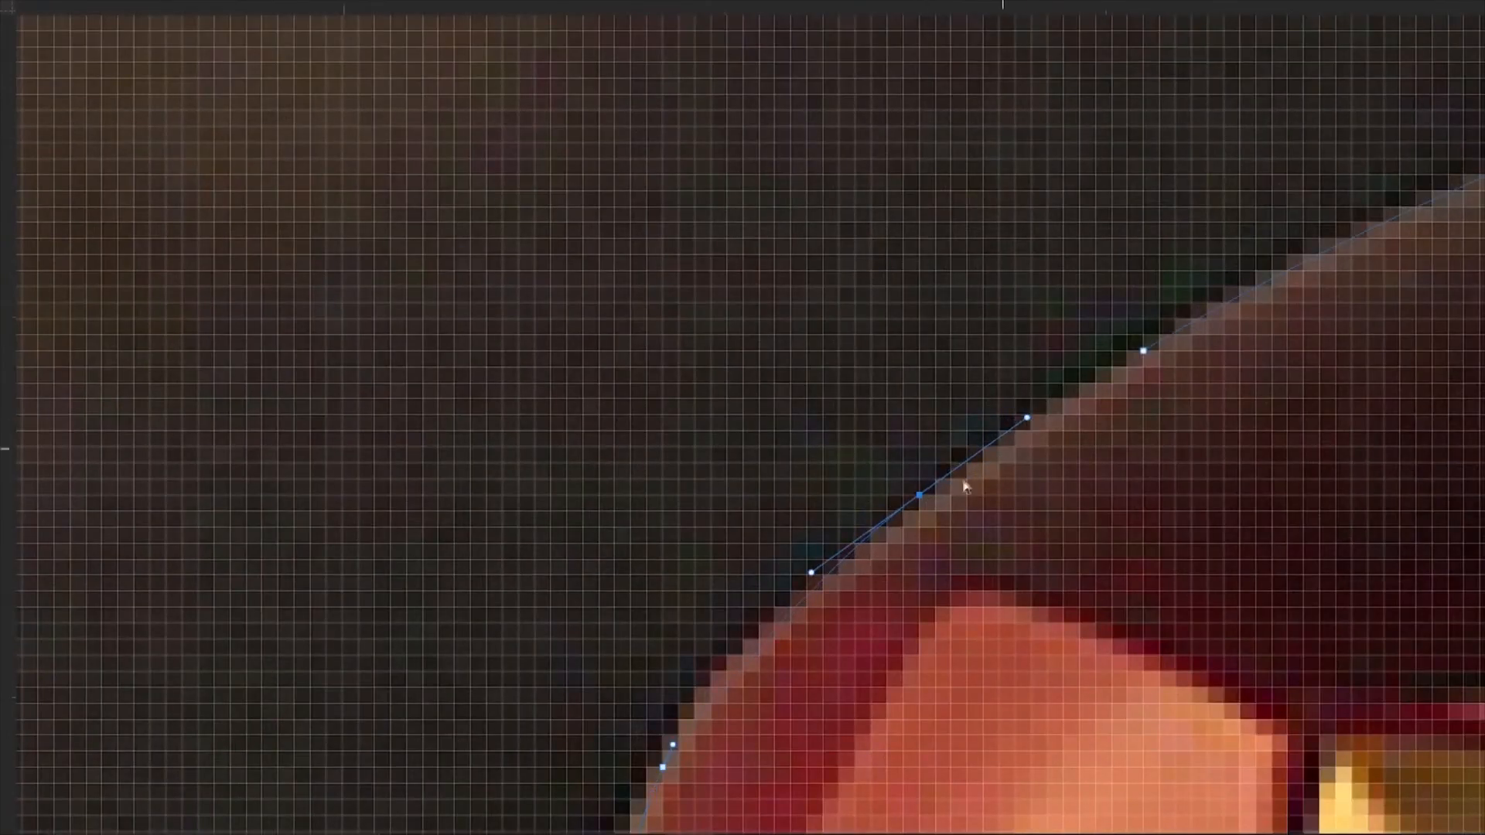
key(ctrl+z)
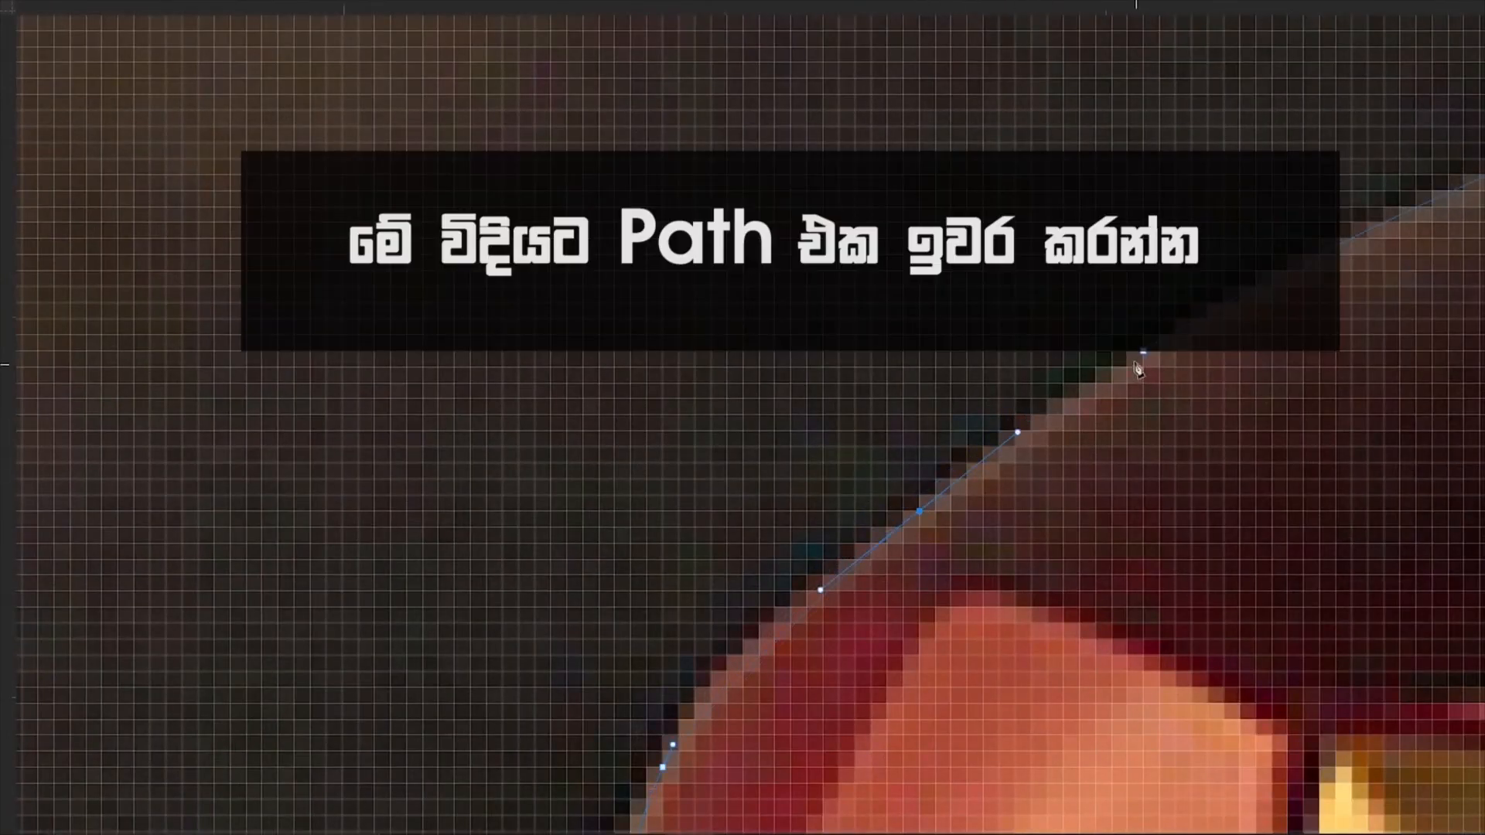
scroll(1146, 352, down, 8)
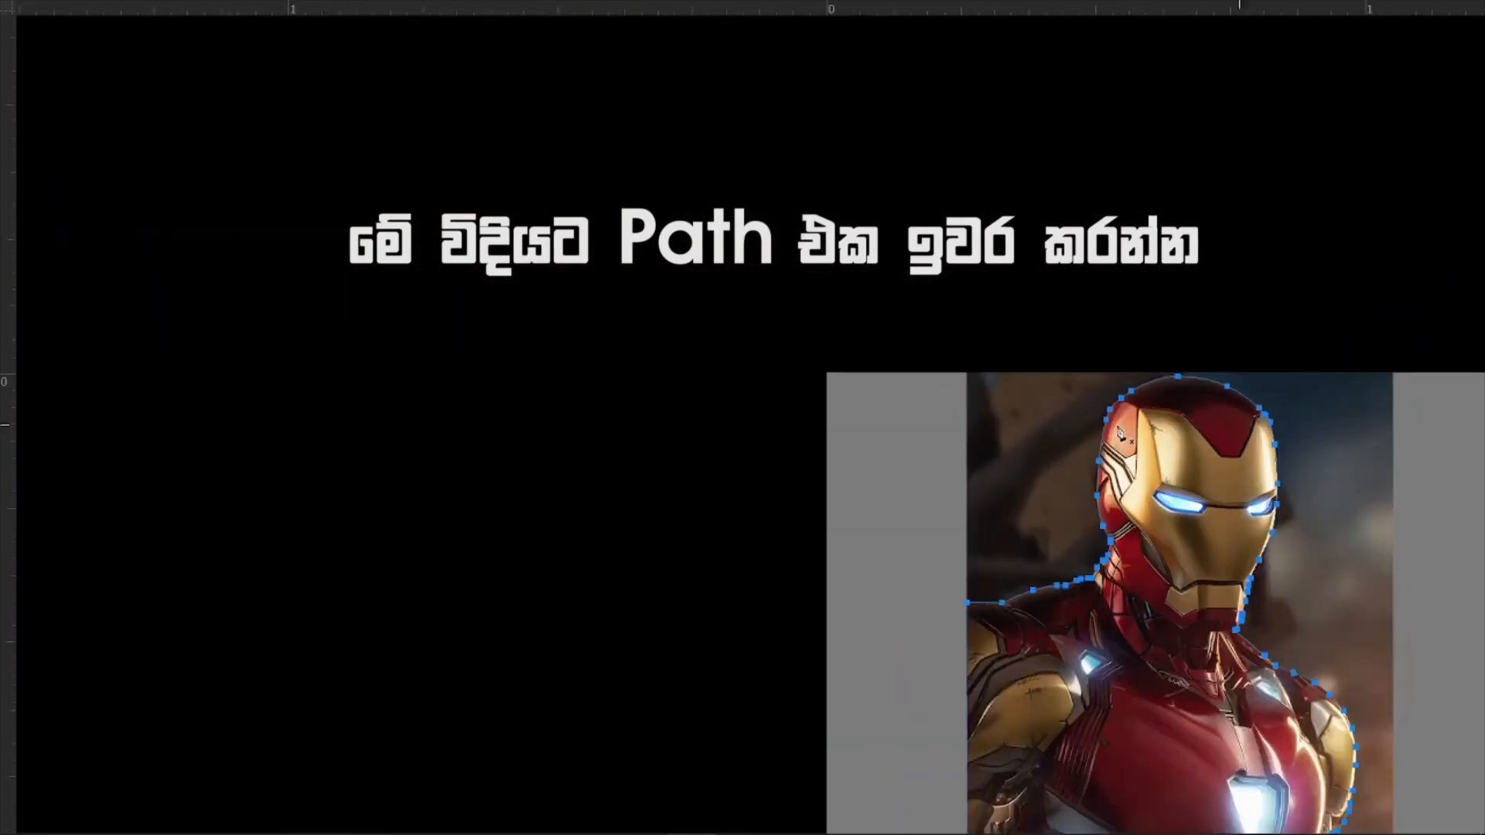
scroll(1075, 485, down, 2)
scroll(1119, 528, up, 2)
drag(1121, 529, 806, 493)
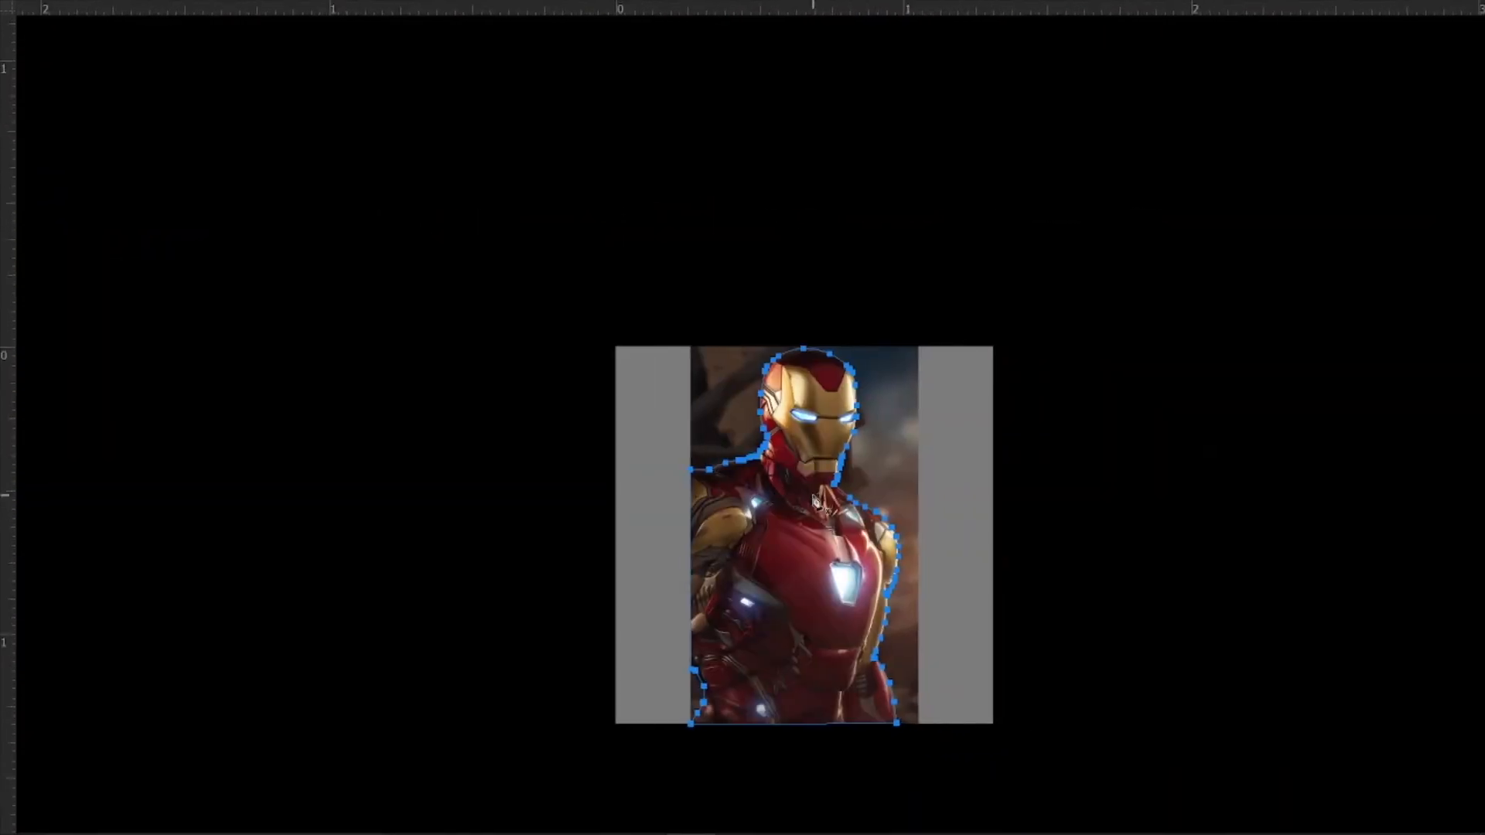
Return to the standard screen mode and convert the path into an anti-aliased new selection with a 0-pixel feather radius
scroll(816, 503, up, 1)
key(f)
scroll(778, 517, up, 3)
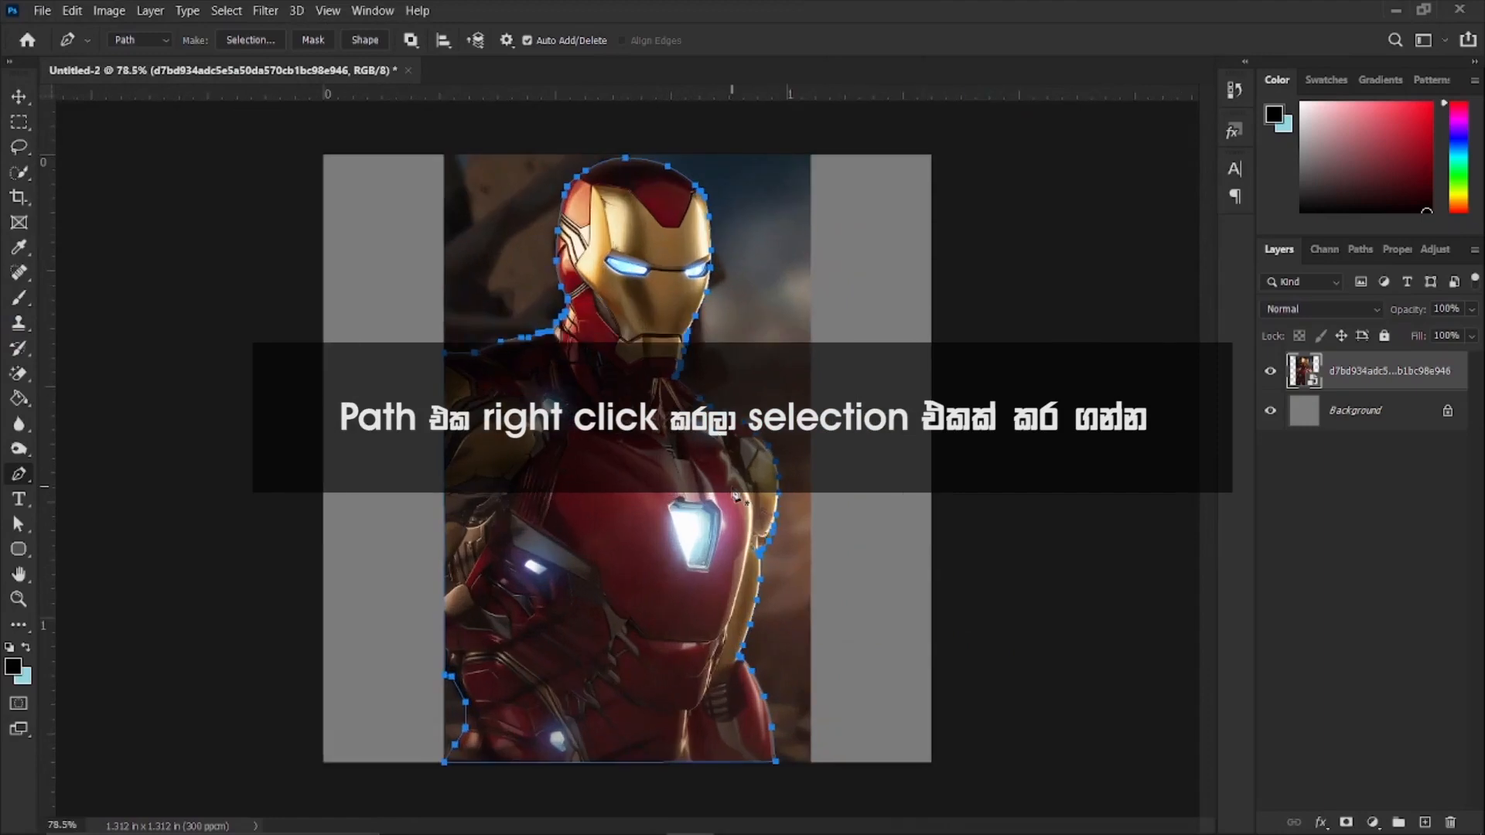
scroll(723, 445, down, 4)
right_click(706, 411)
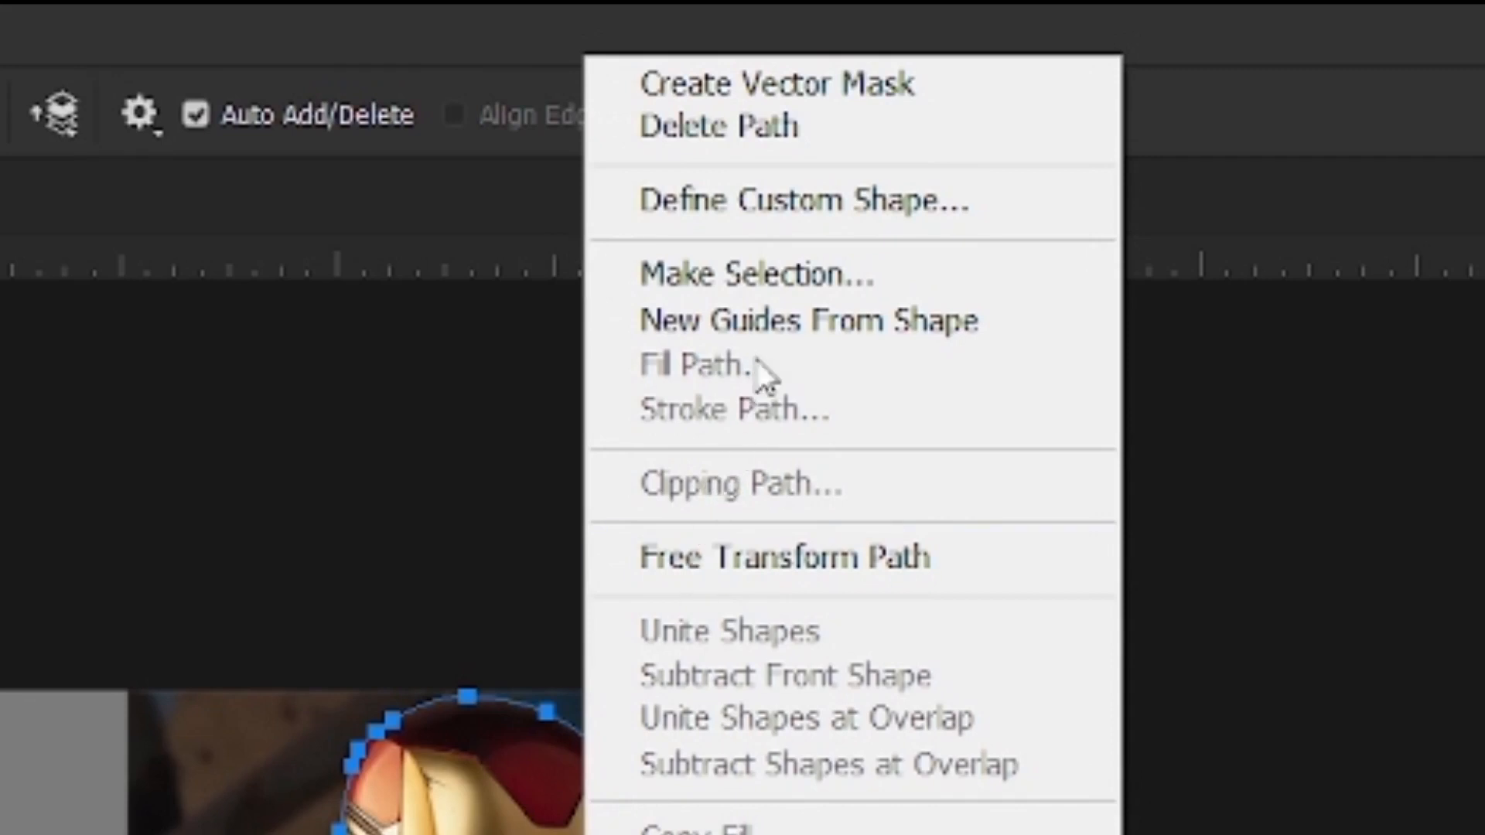
click(781, 280)
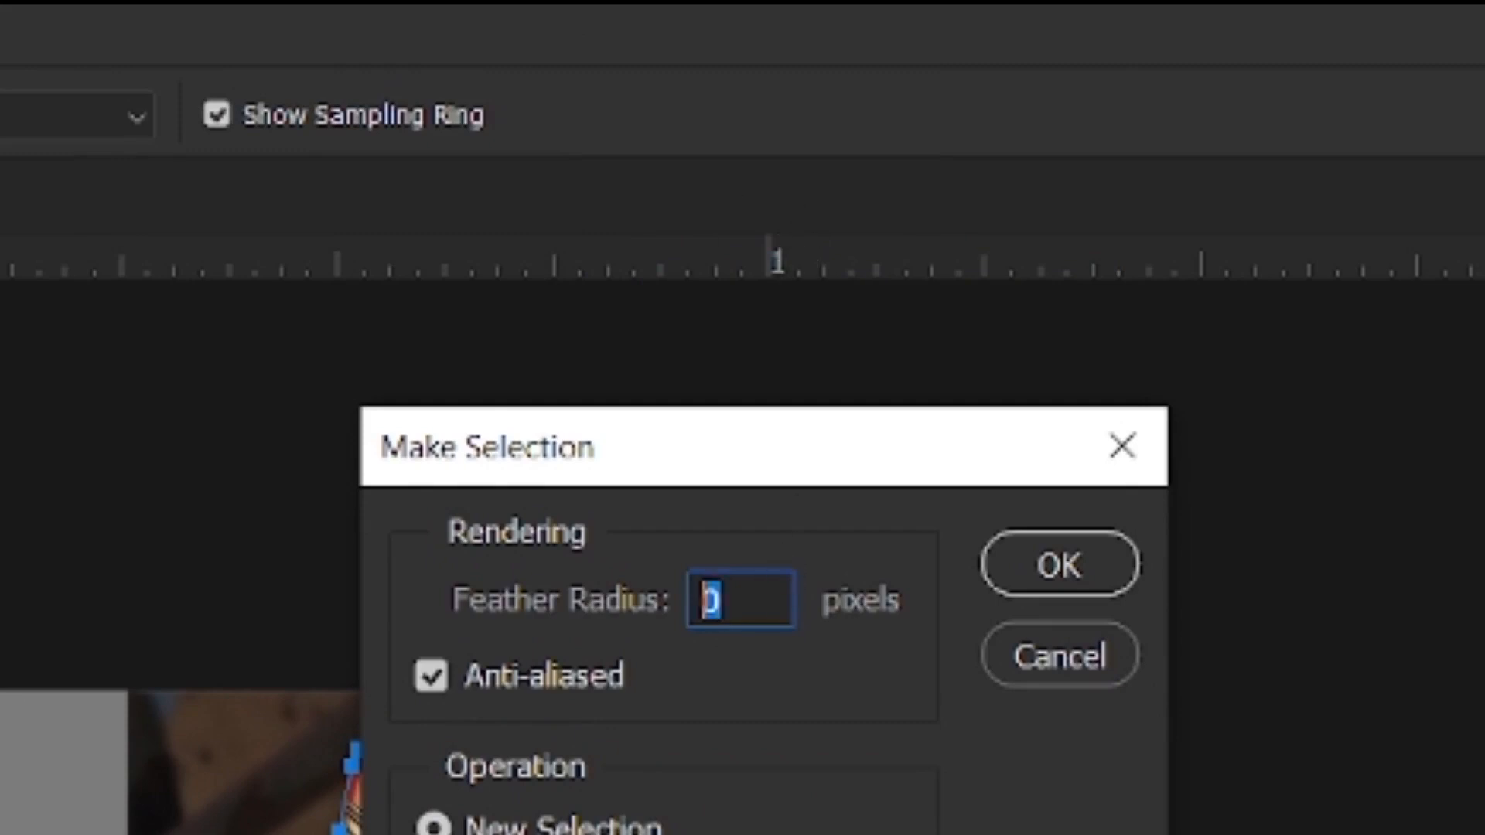
click(1044, 567)
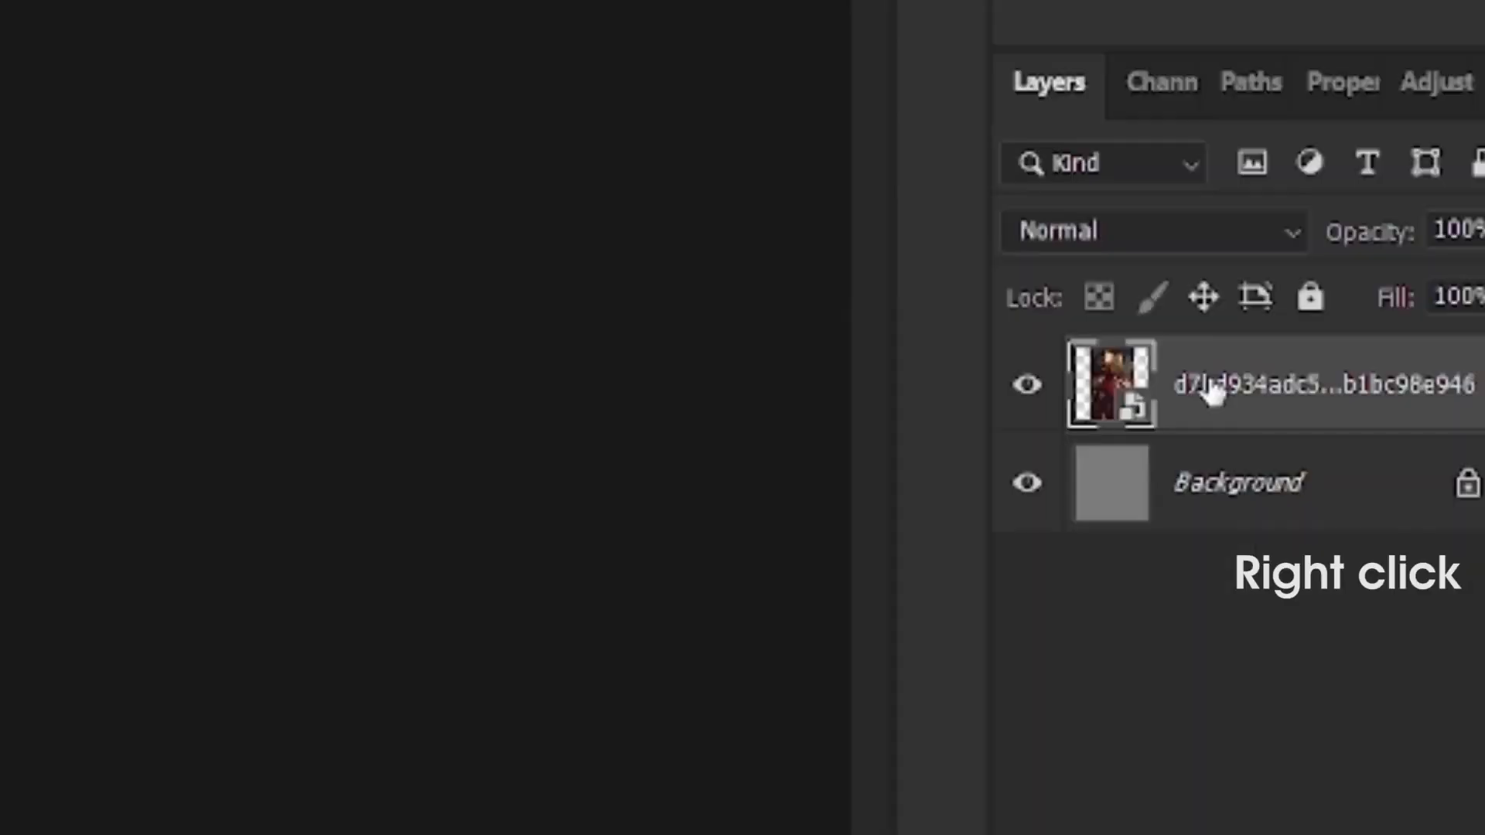
Rasterize the Iron Man layer and invert the selection so it covers the area around the figure
right_click(1347, 380)
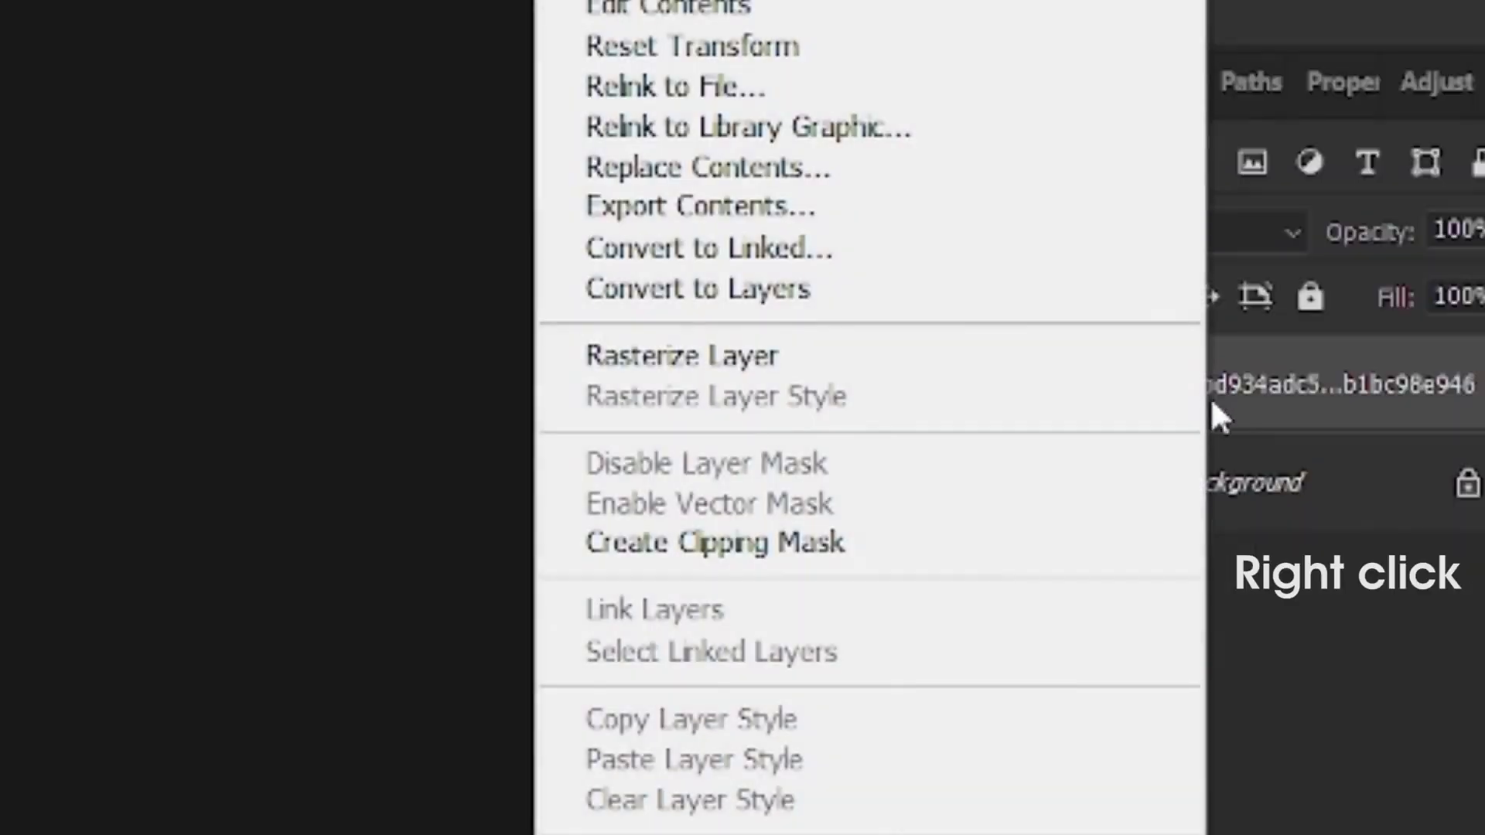
click(744, 351)
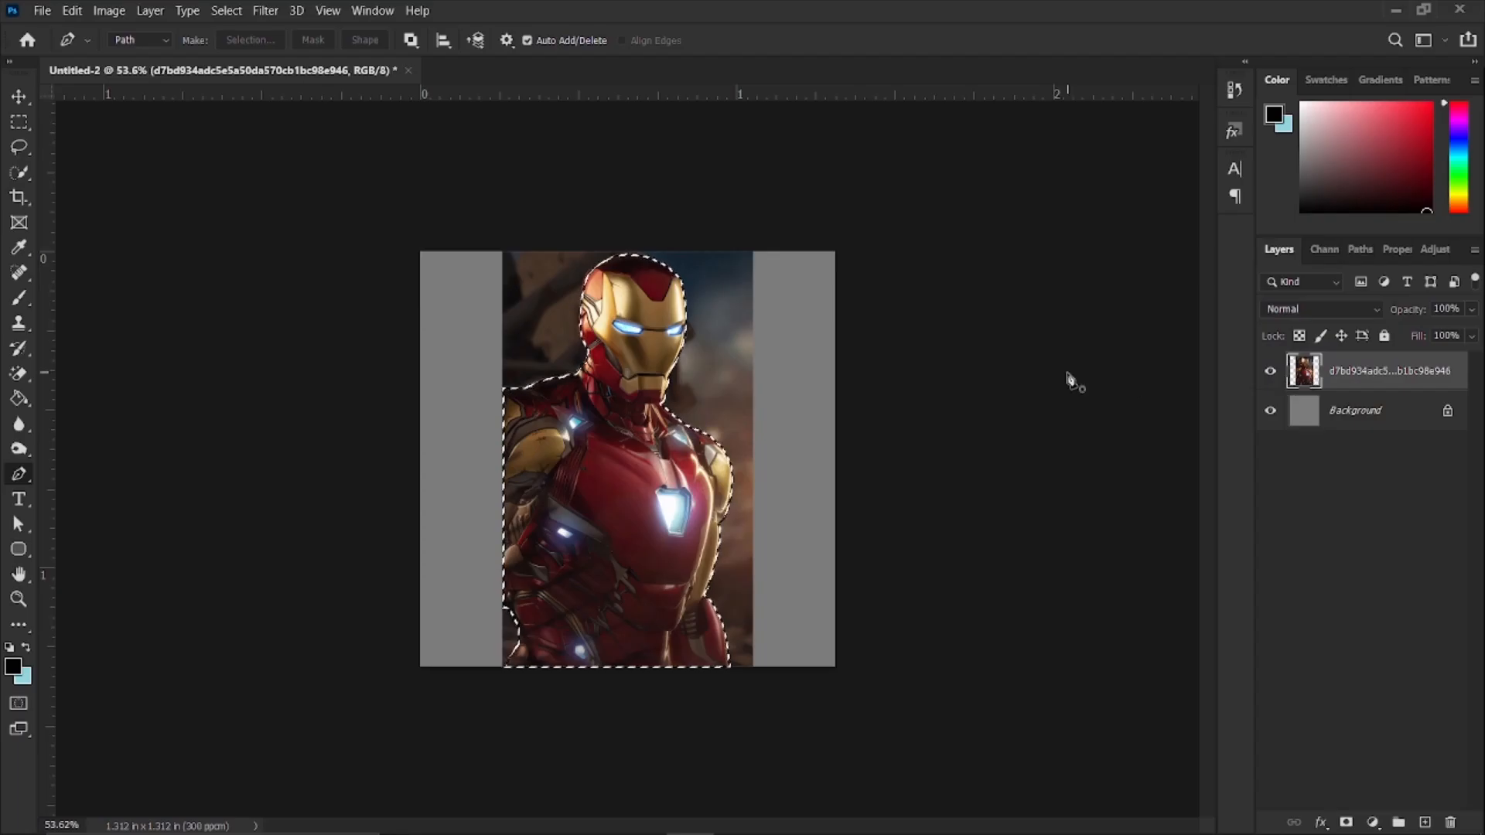
click(19, 172)
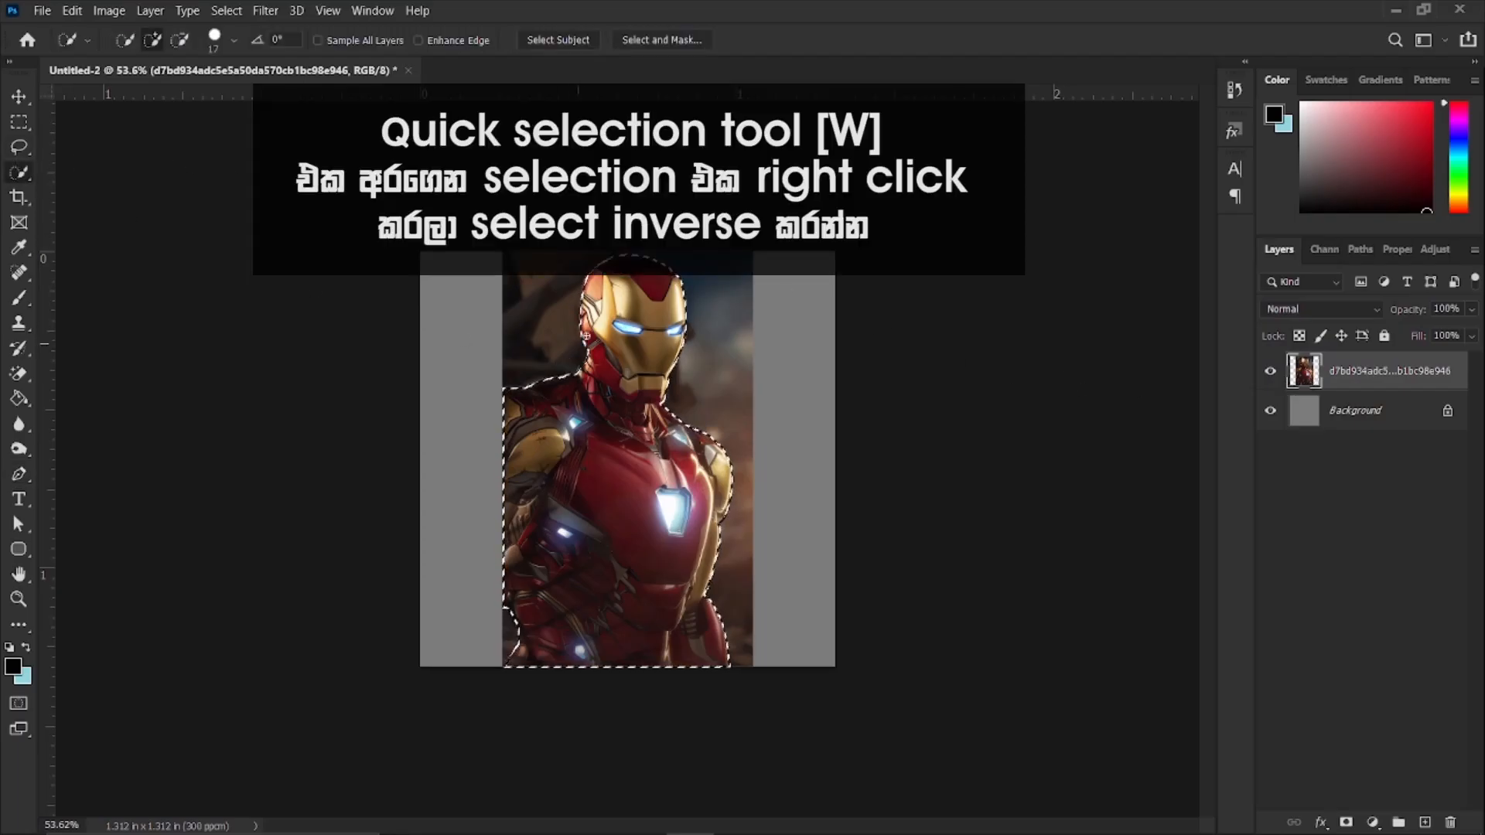
right_click(592, 331)
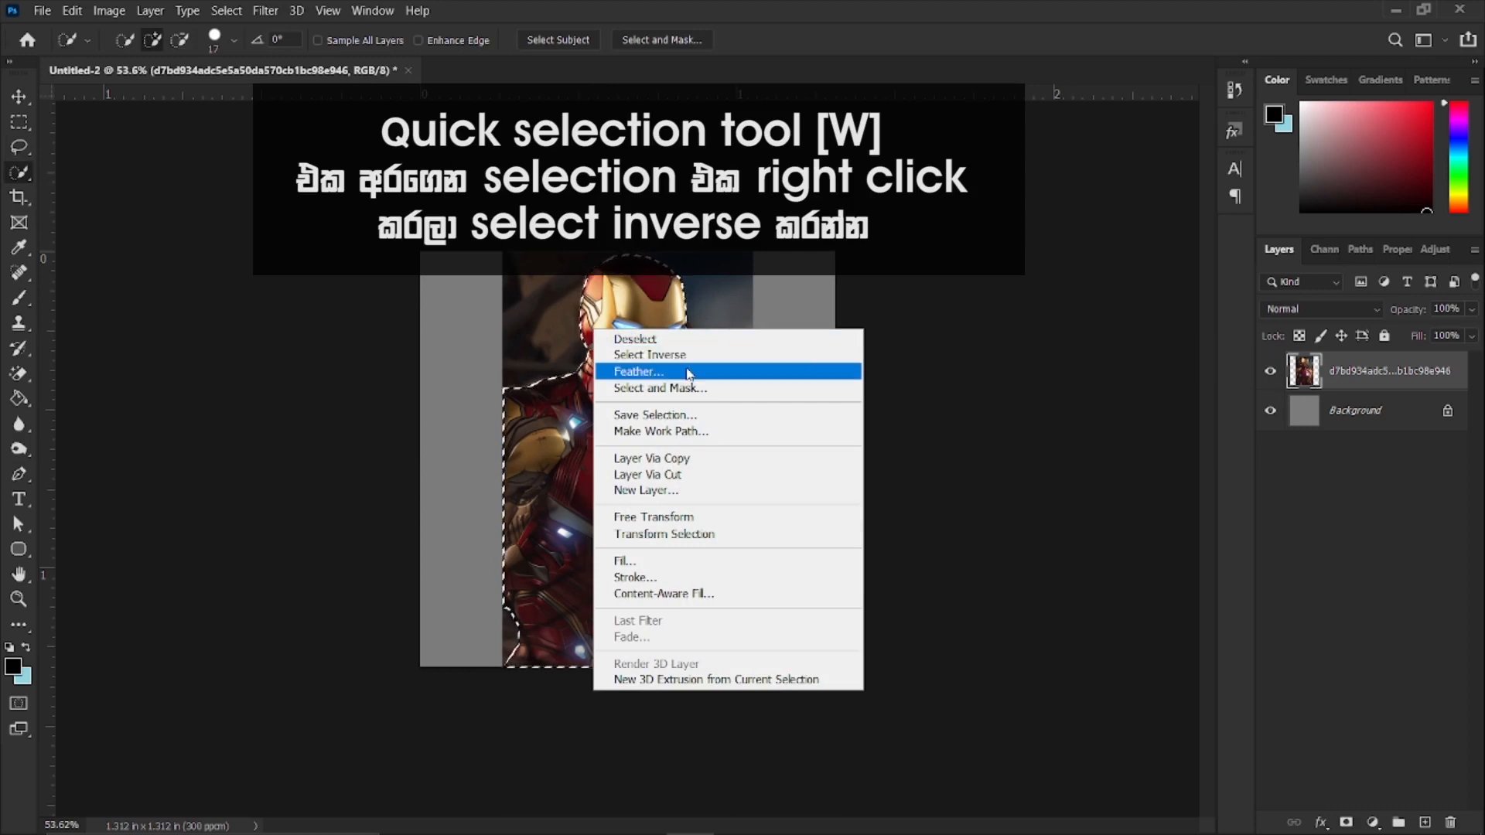
click(649, 355)
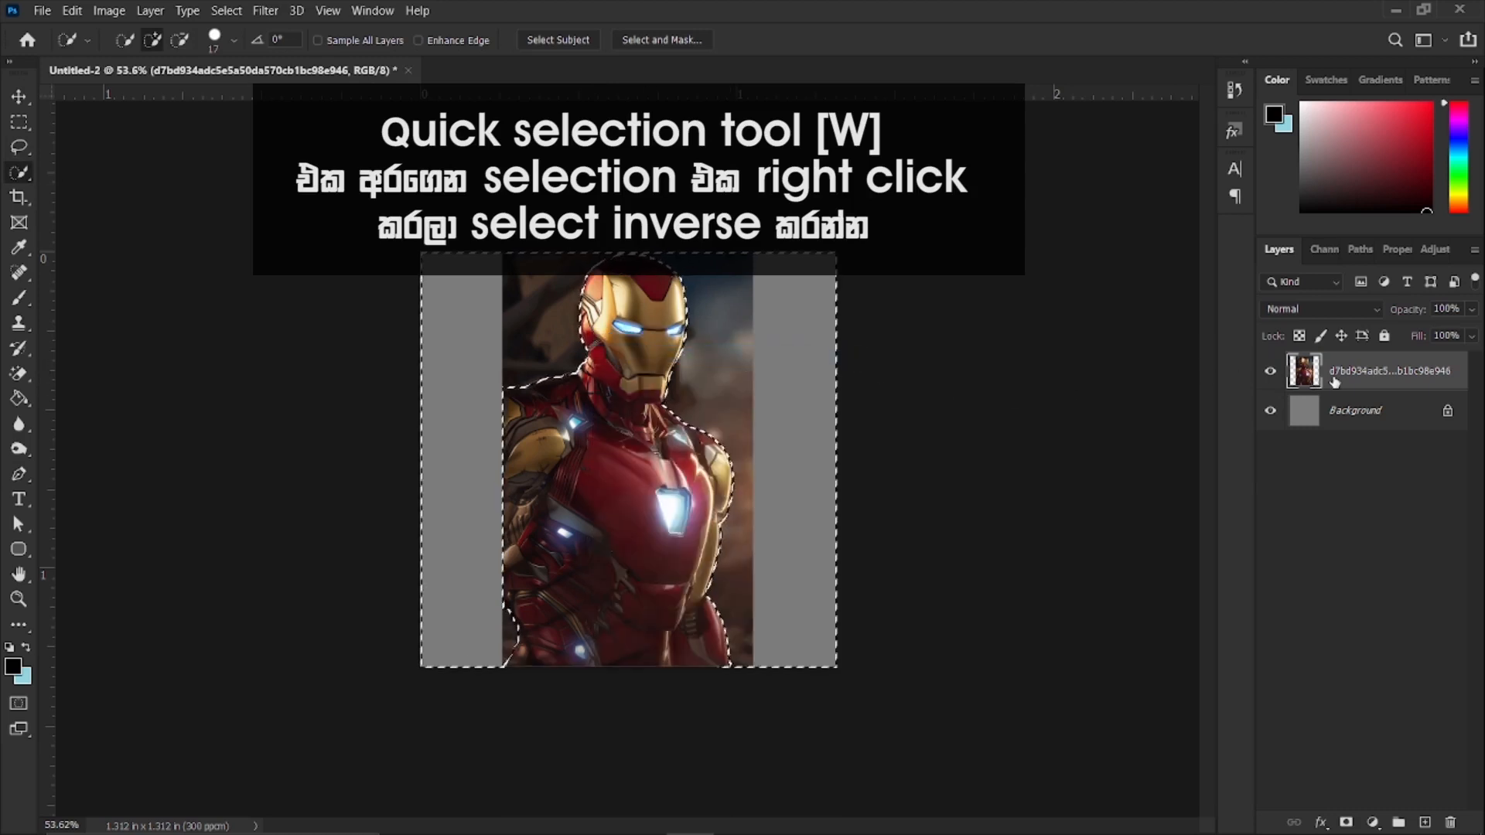
Delete the selected backdrop around Iron Man and clear the selection
key(Delete)
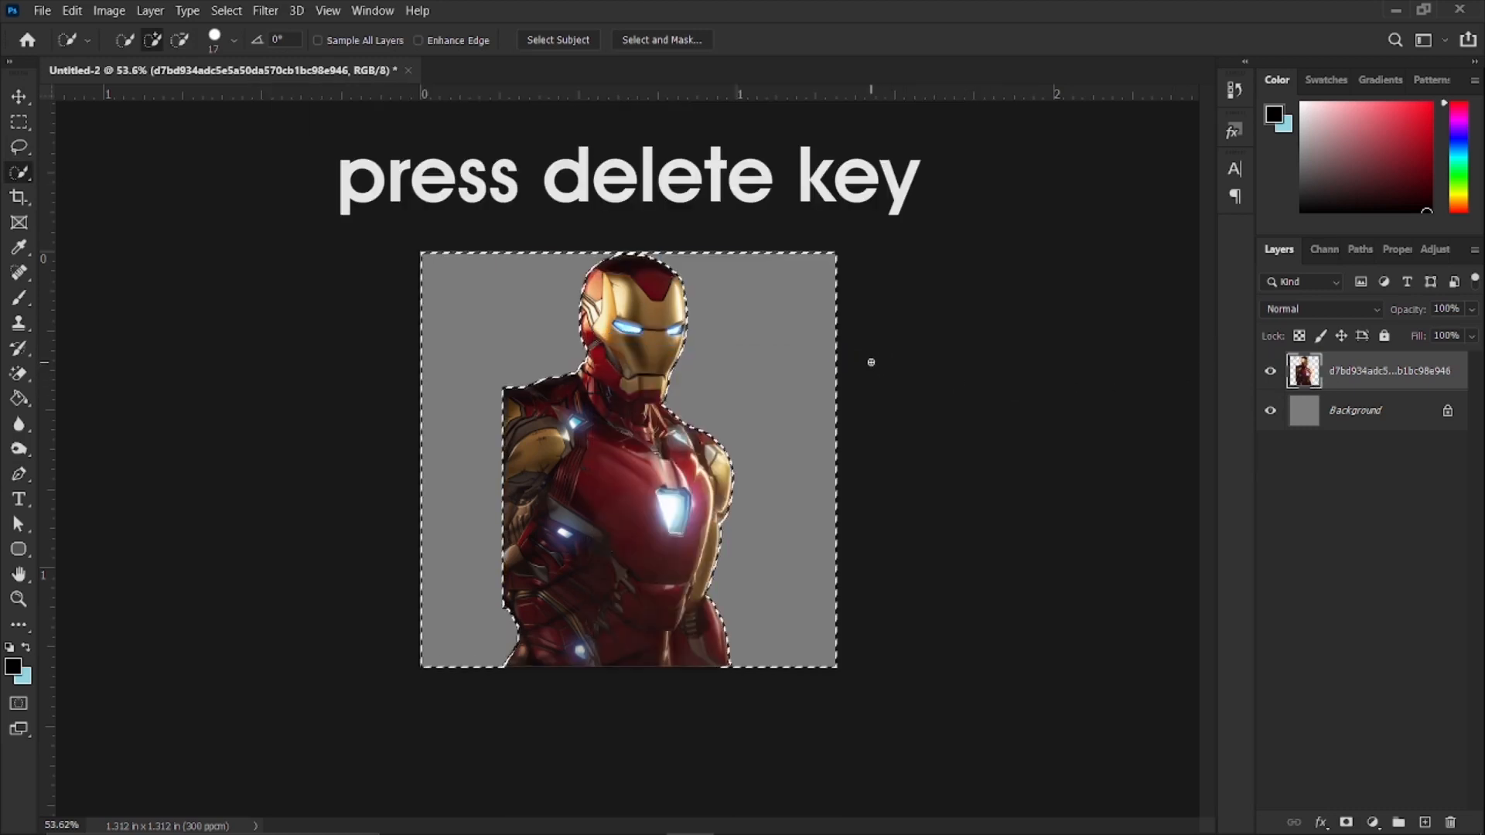
key(ctrl+d)
scroll(776, 354, up, 5)
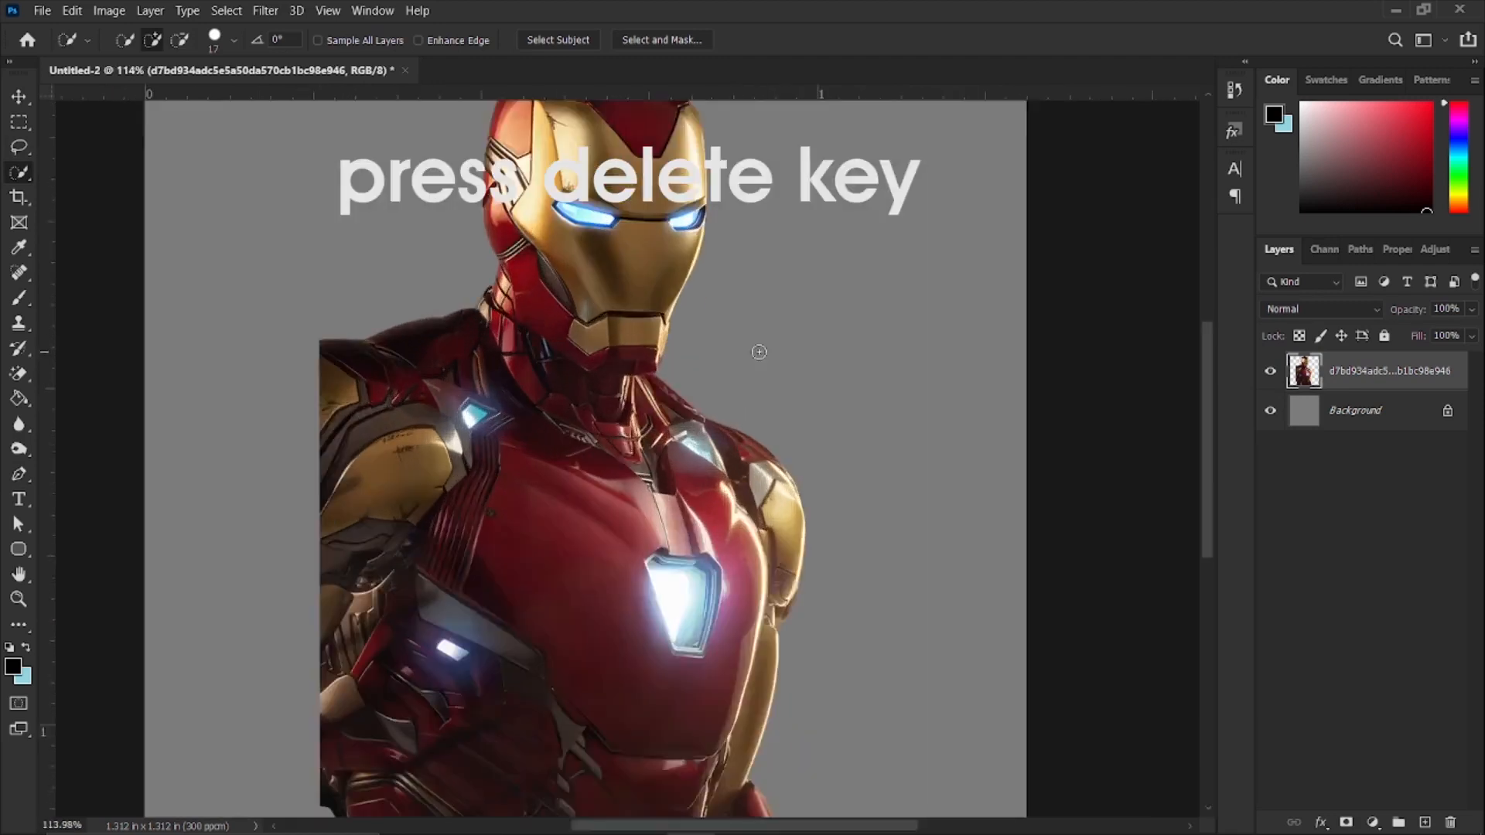
Add a Solid Color fill layer with color ffffff directly above the Background layer
click(1292, 418)
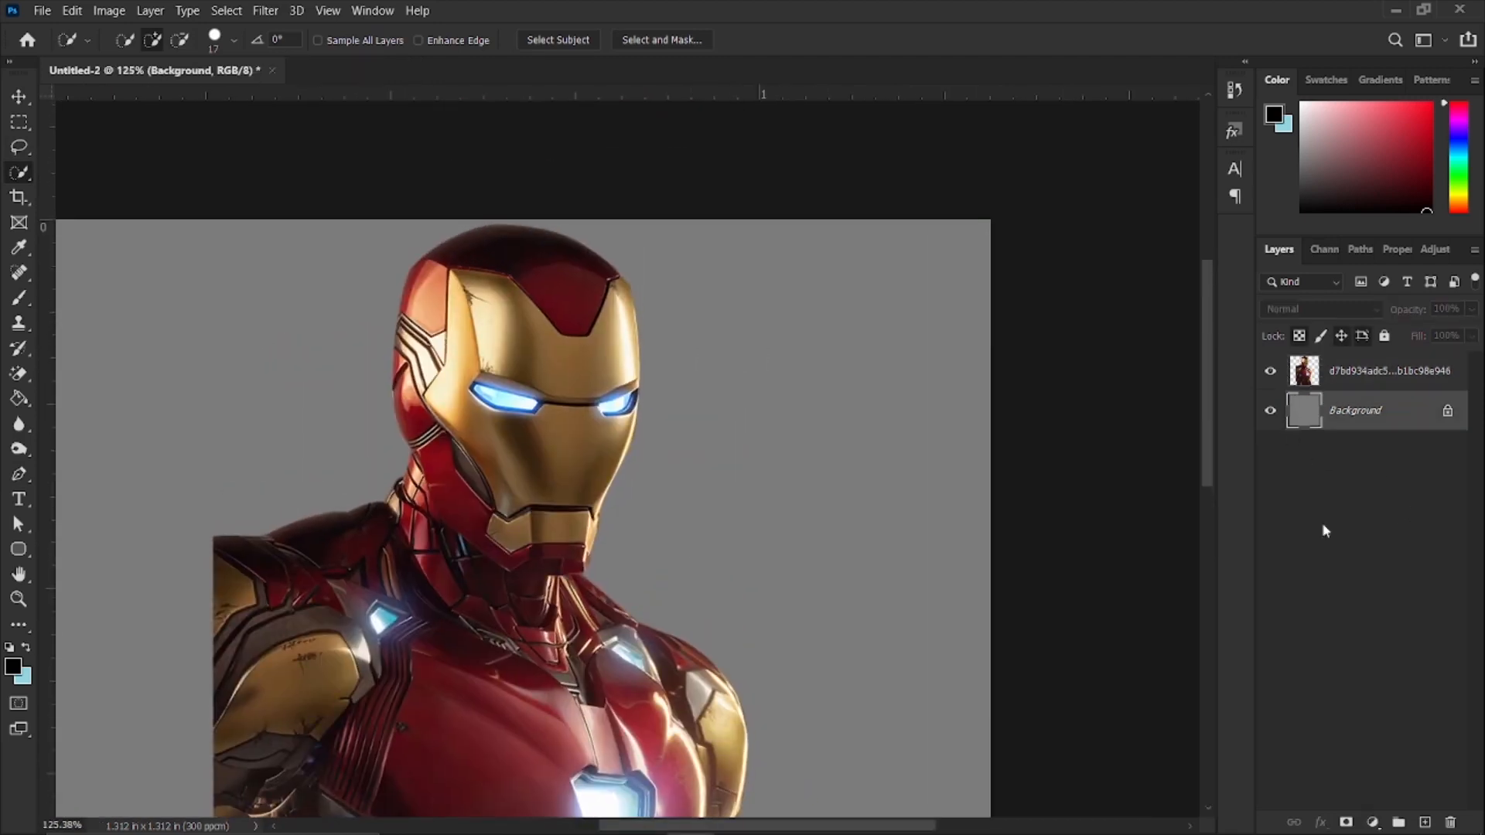
click(1372, 823)
click(1269, 484)
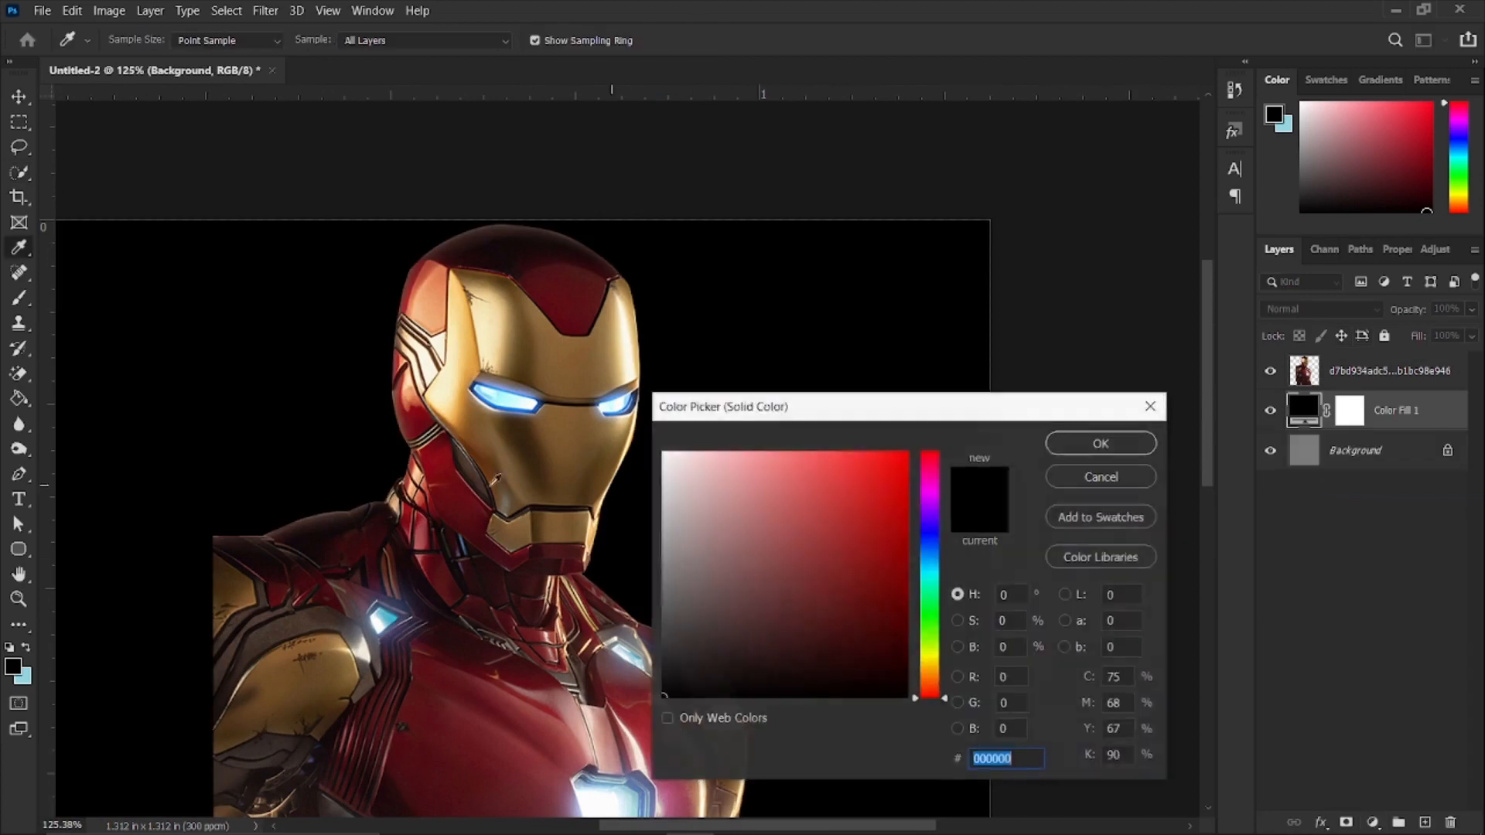
text(ffffff)
click(1100, 443)
key(w)
click(1349, 564)
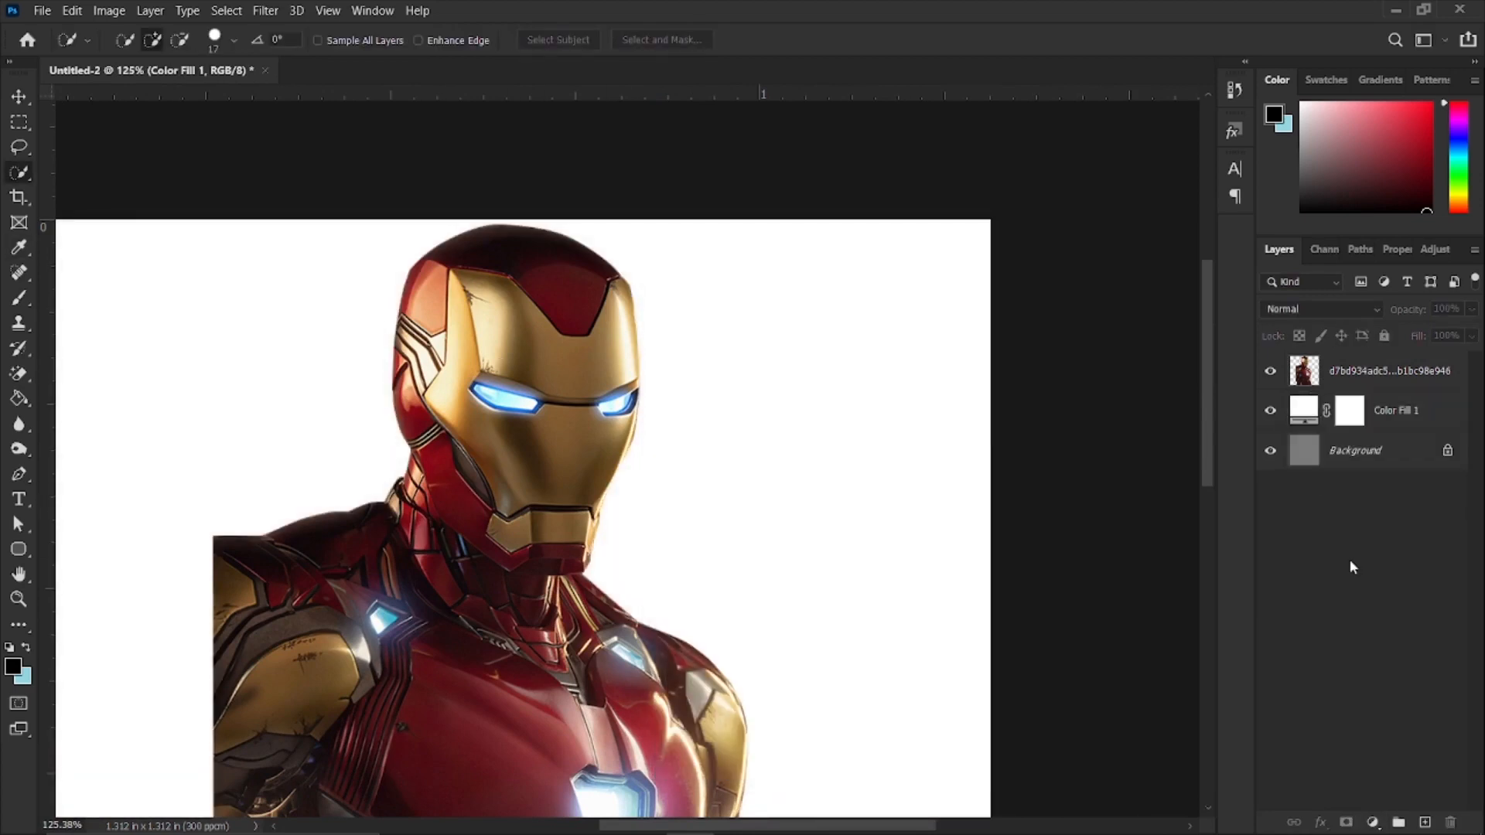
Examine the edges of the Iron Man cutout up close around the helmet, shoulder and torso against the white fill
key(ctrl+0)
scroll(808, 450, up, 8)
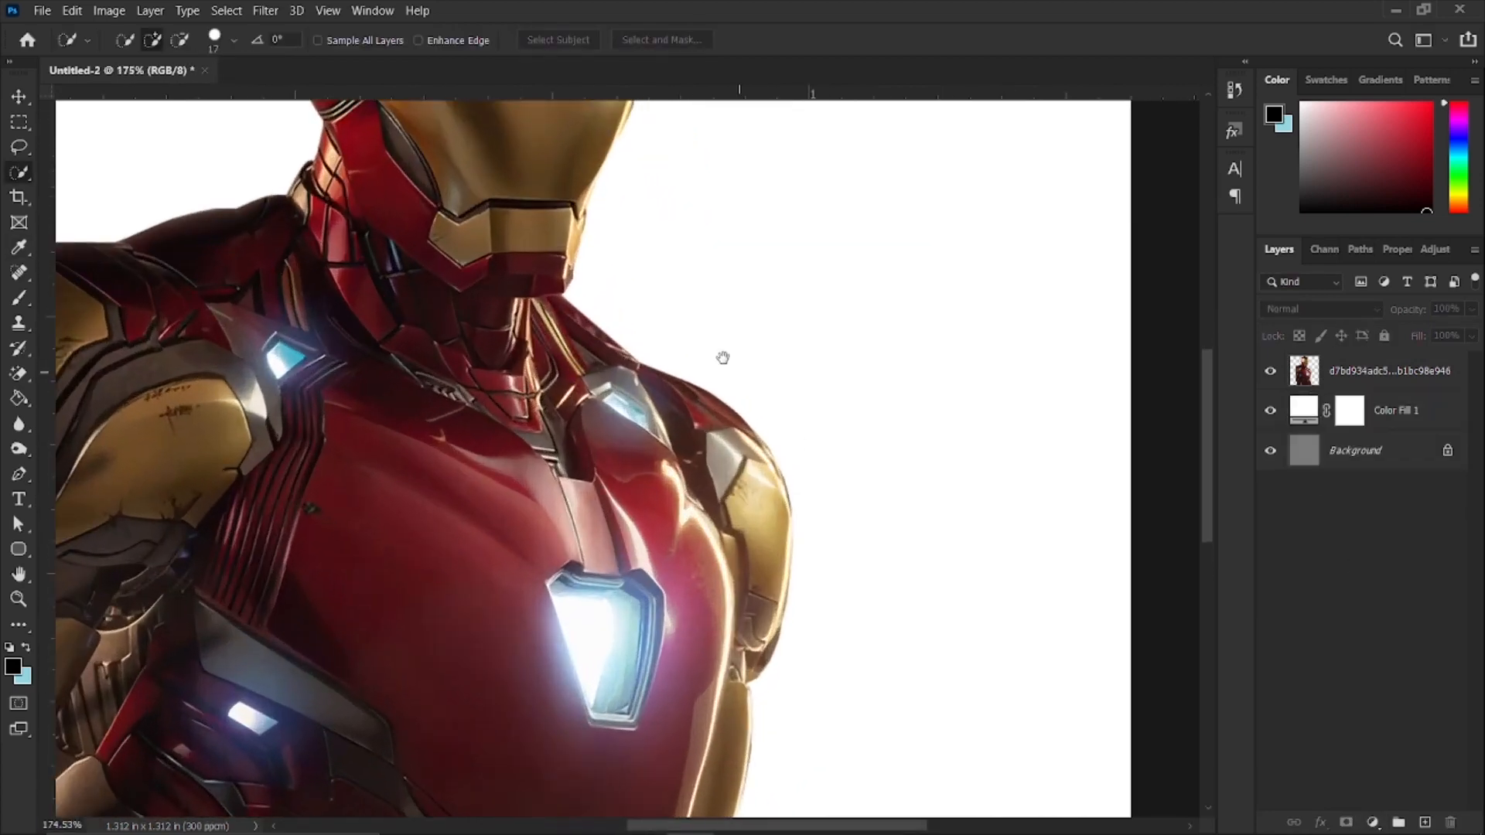
drag(722, 358, 750, 809)
scroll(572, 388, up, 10)
drag(827, 538, 584, 179)
scroll(524, 503, down, 6)
drag(510, 536, 673, 125)
scroll(534, 305, down, 5)
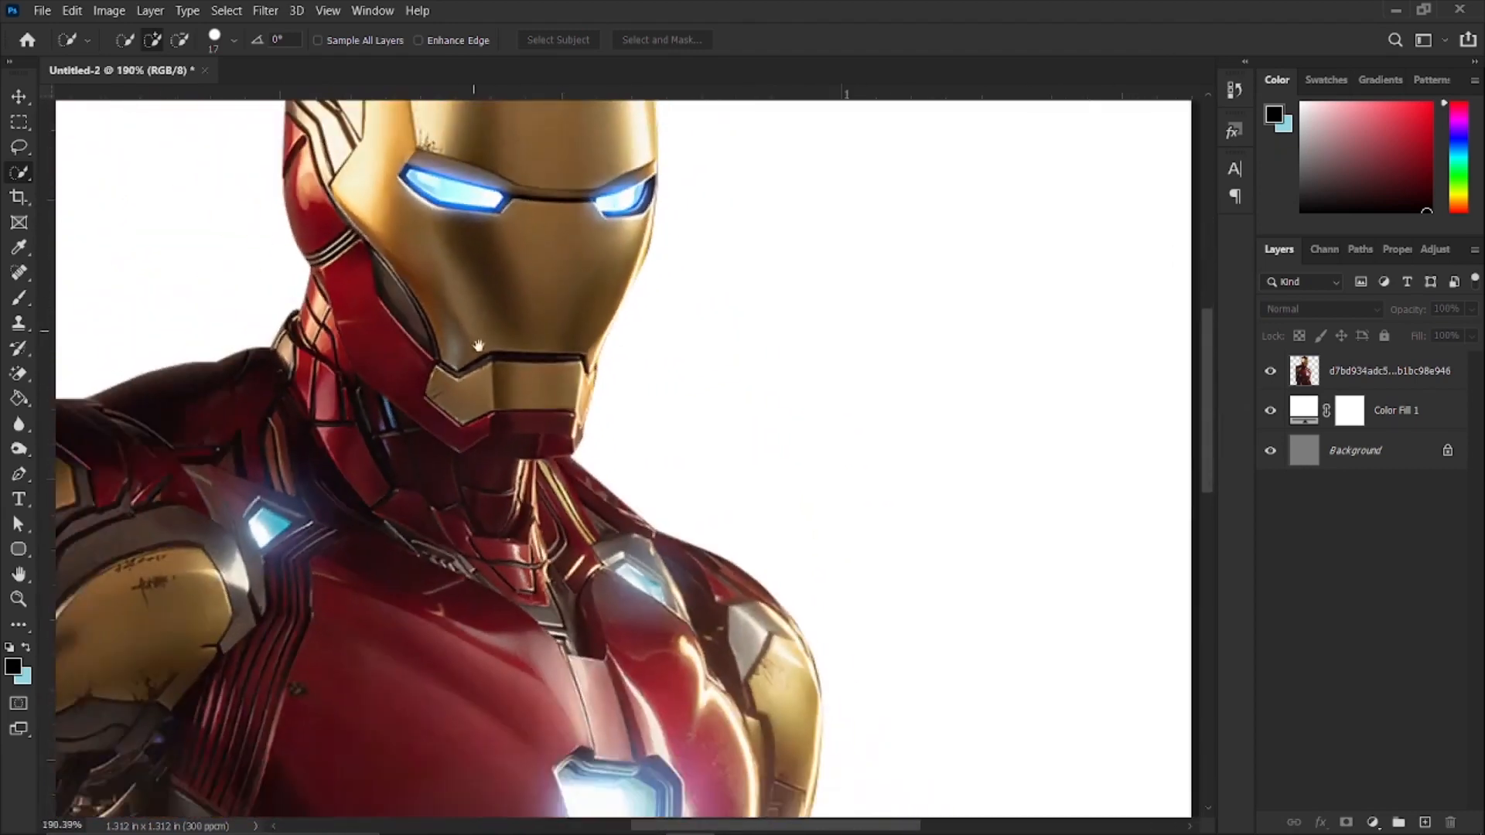
drag(477, 510, 504, 158)
scroll(672, 430, up, 5)
drag(861, 508, 471, 257)
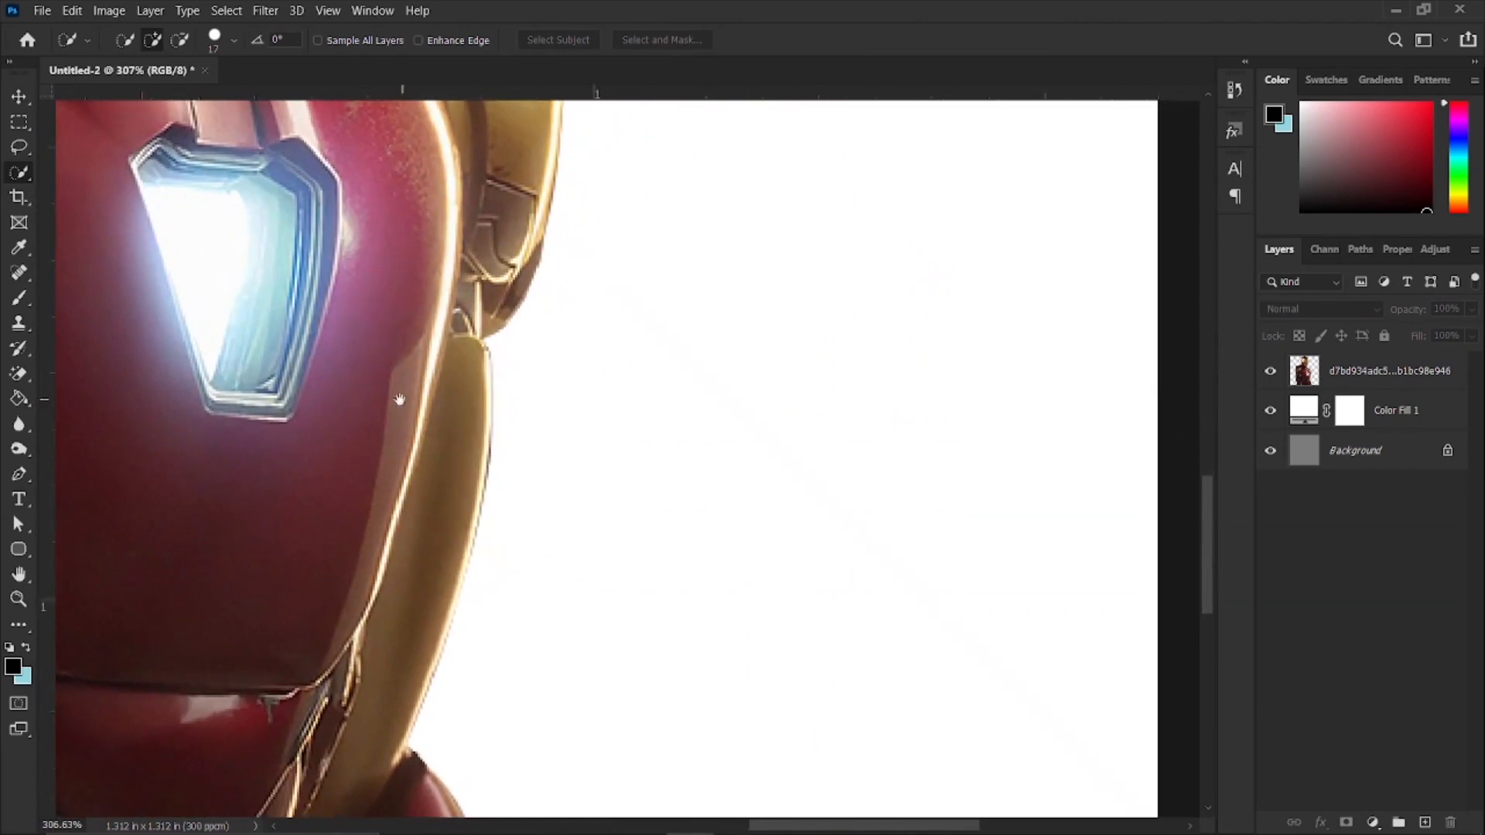
scroll(474, 355, up, 12)
drag(474, 355, 400, 729)
scroll(401, 729, down, 12)
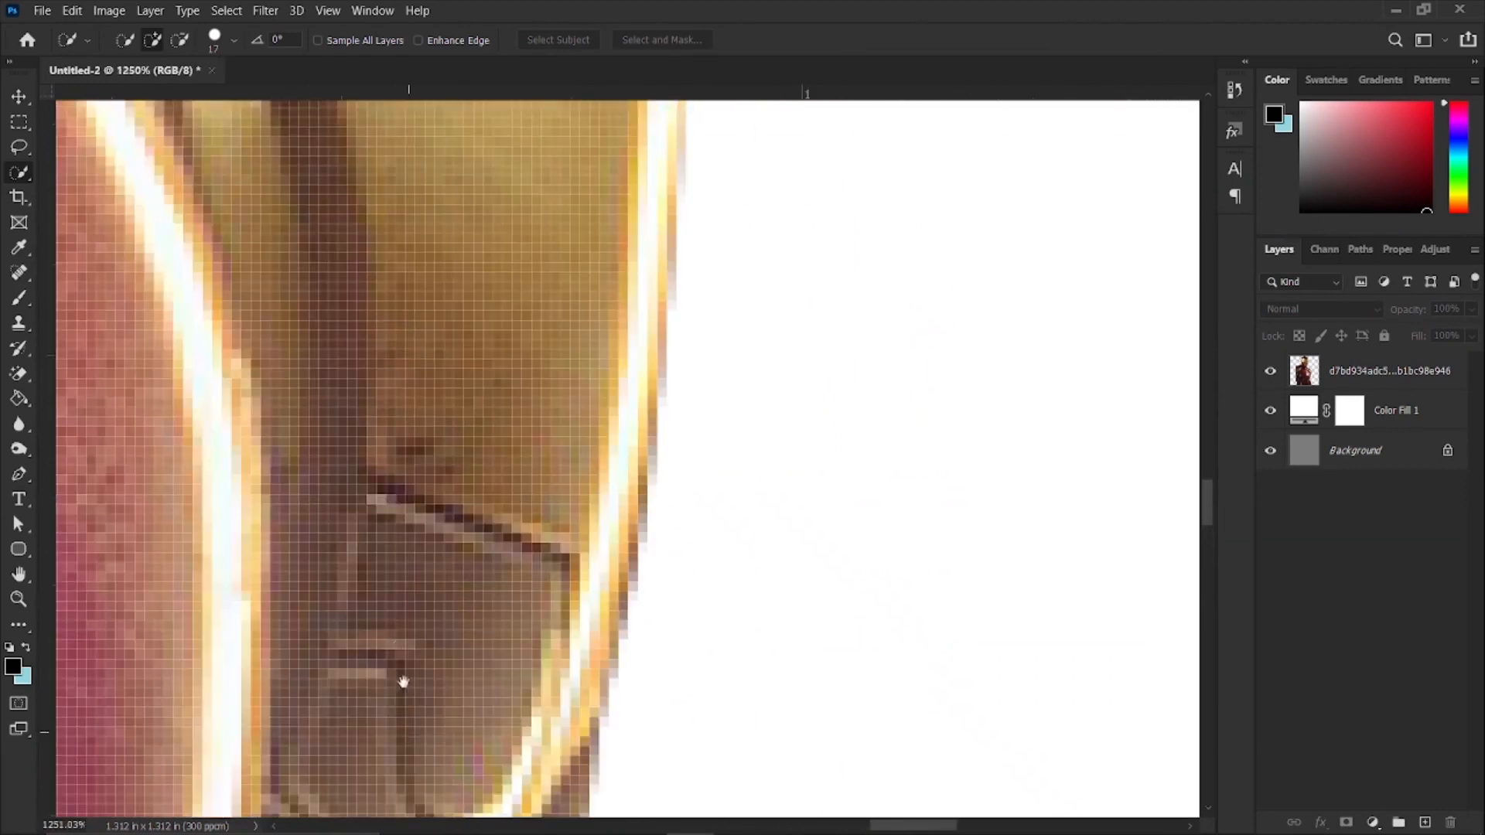
scroll(281, 576, down, 3)
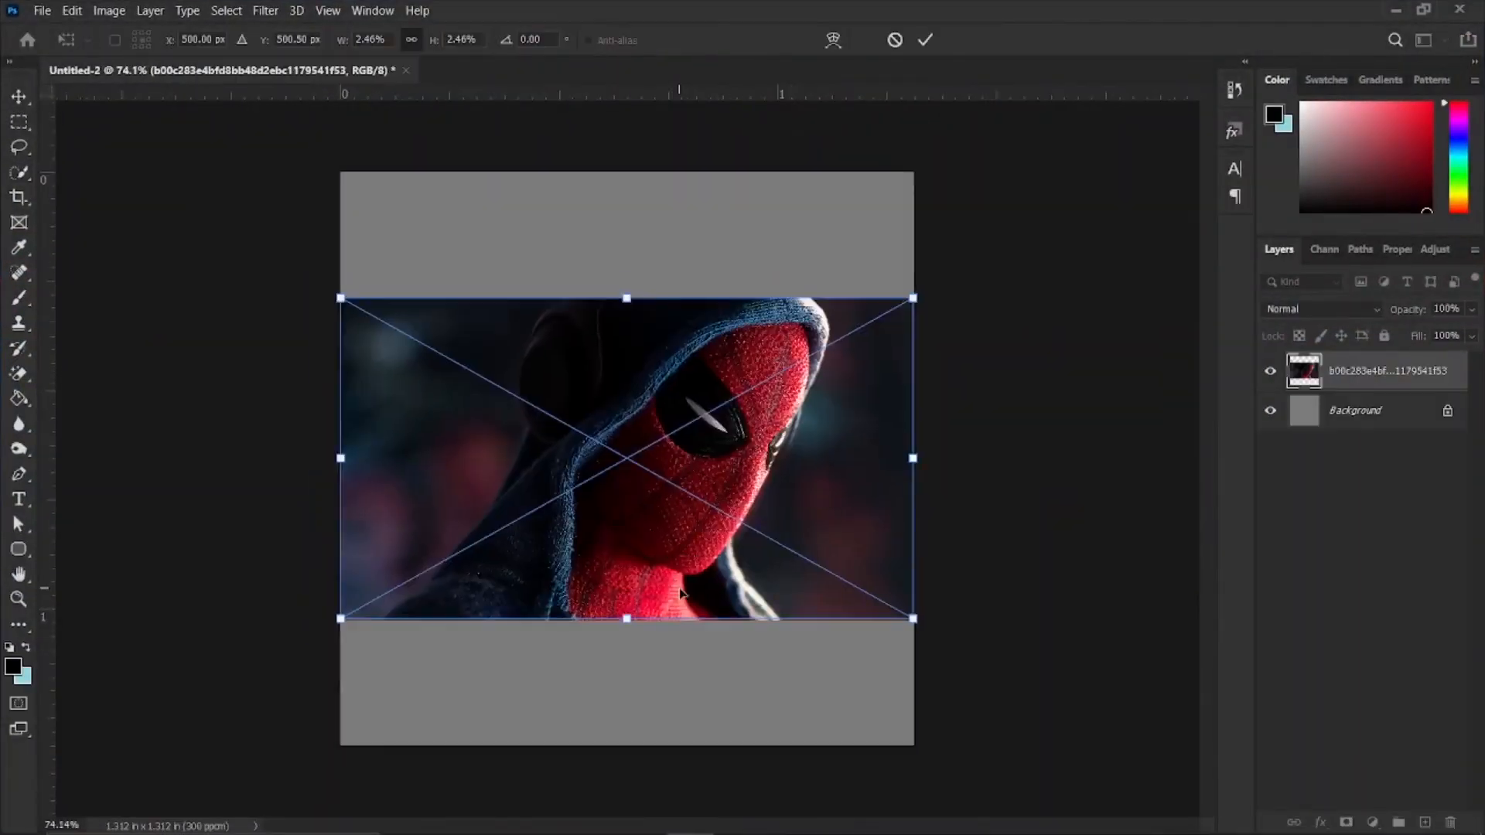
Enlarge the placed Spider-Man image with a free transform, shift it slightly downward on the canvas, and apply the transform
scroll(679, 593, down, 5)
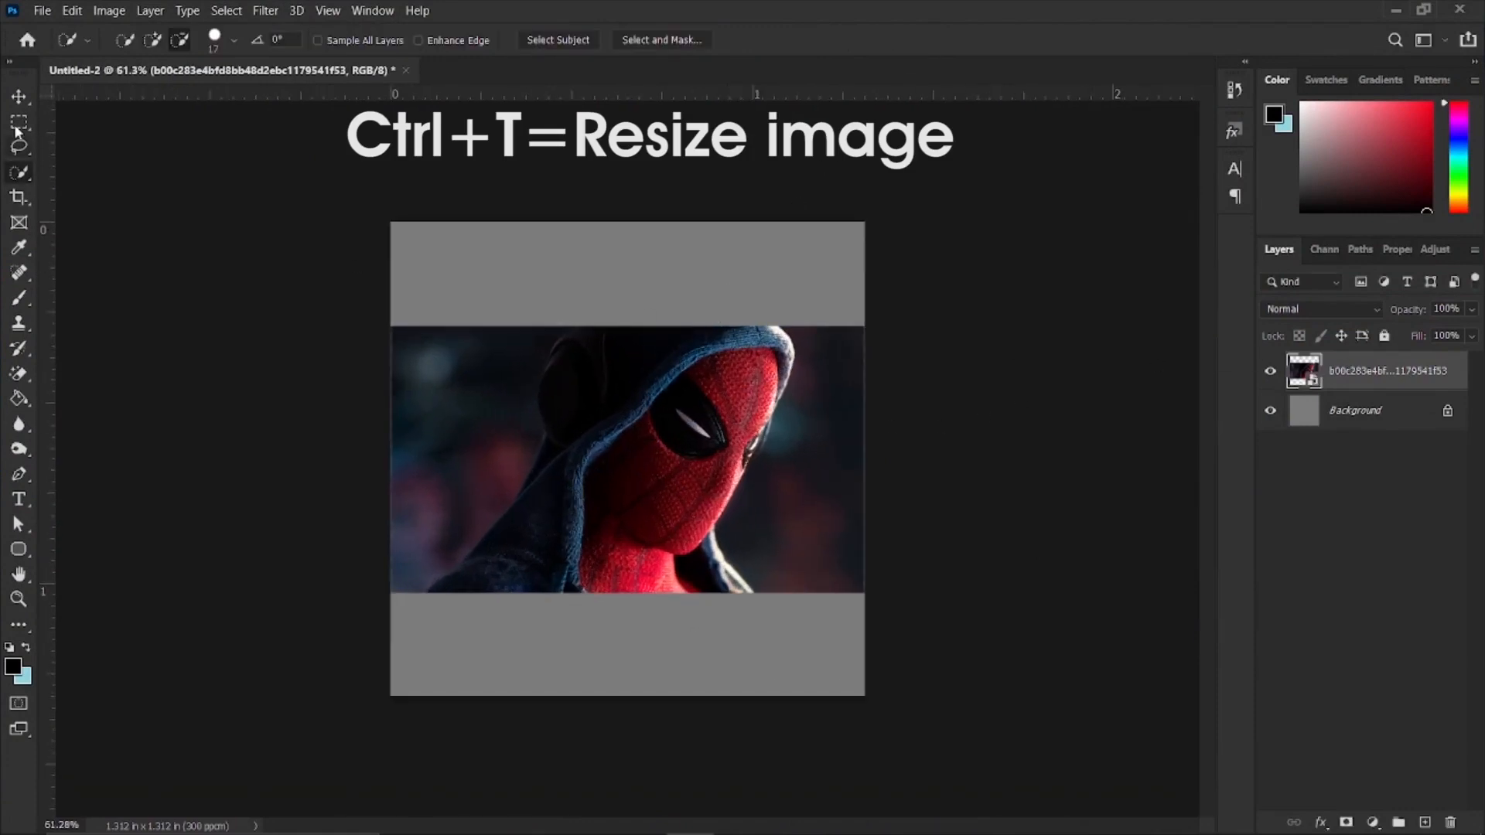
key(v)
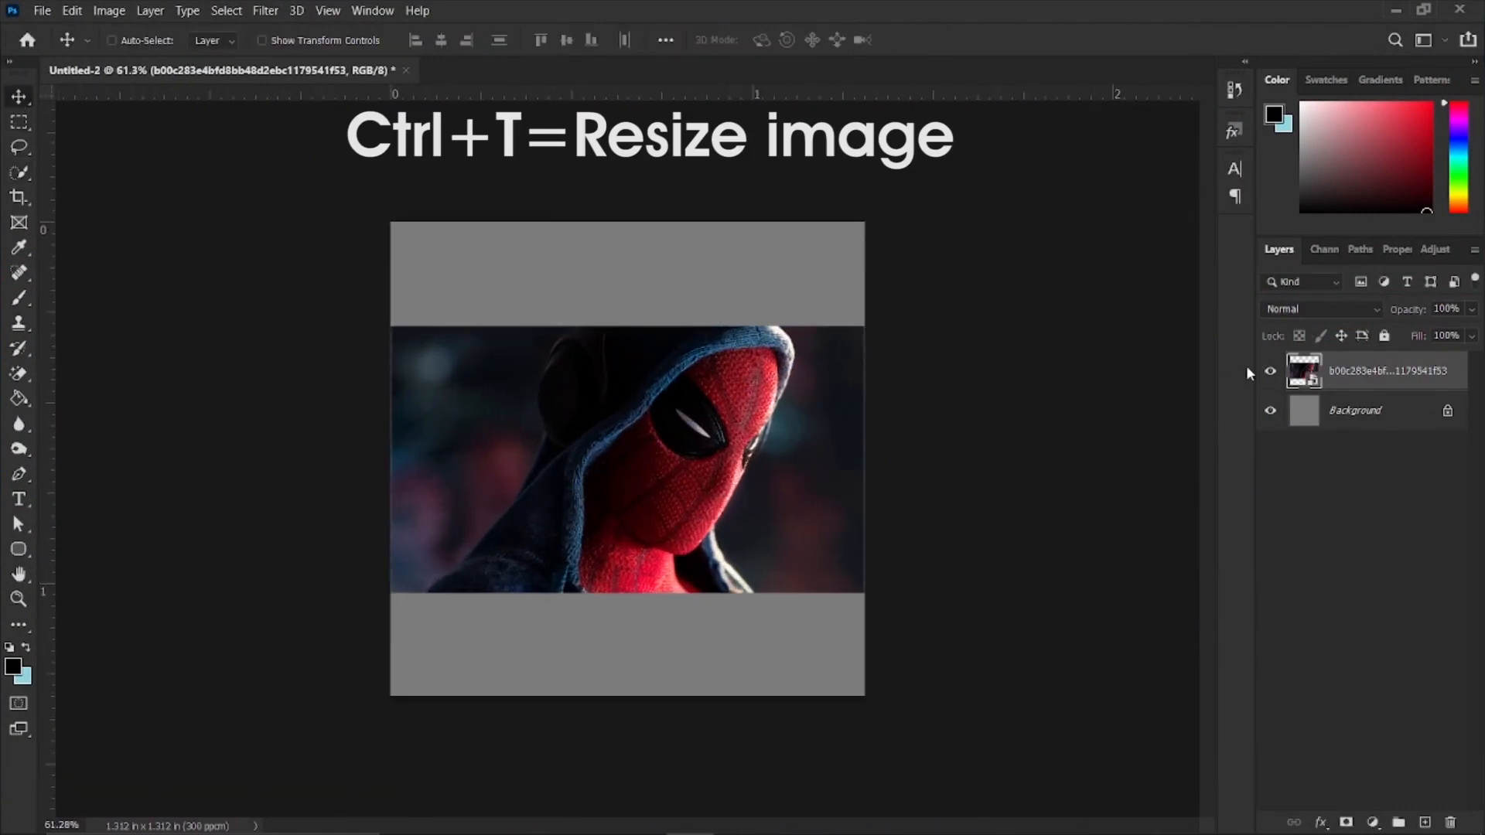
key(ctrl+t)
drag(634, 327, 628, 249)
drag(691, 305, 691, 339)
click(927, 40)
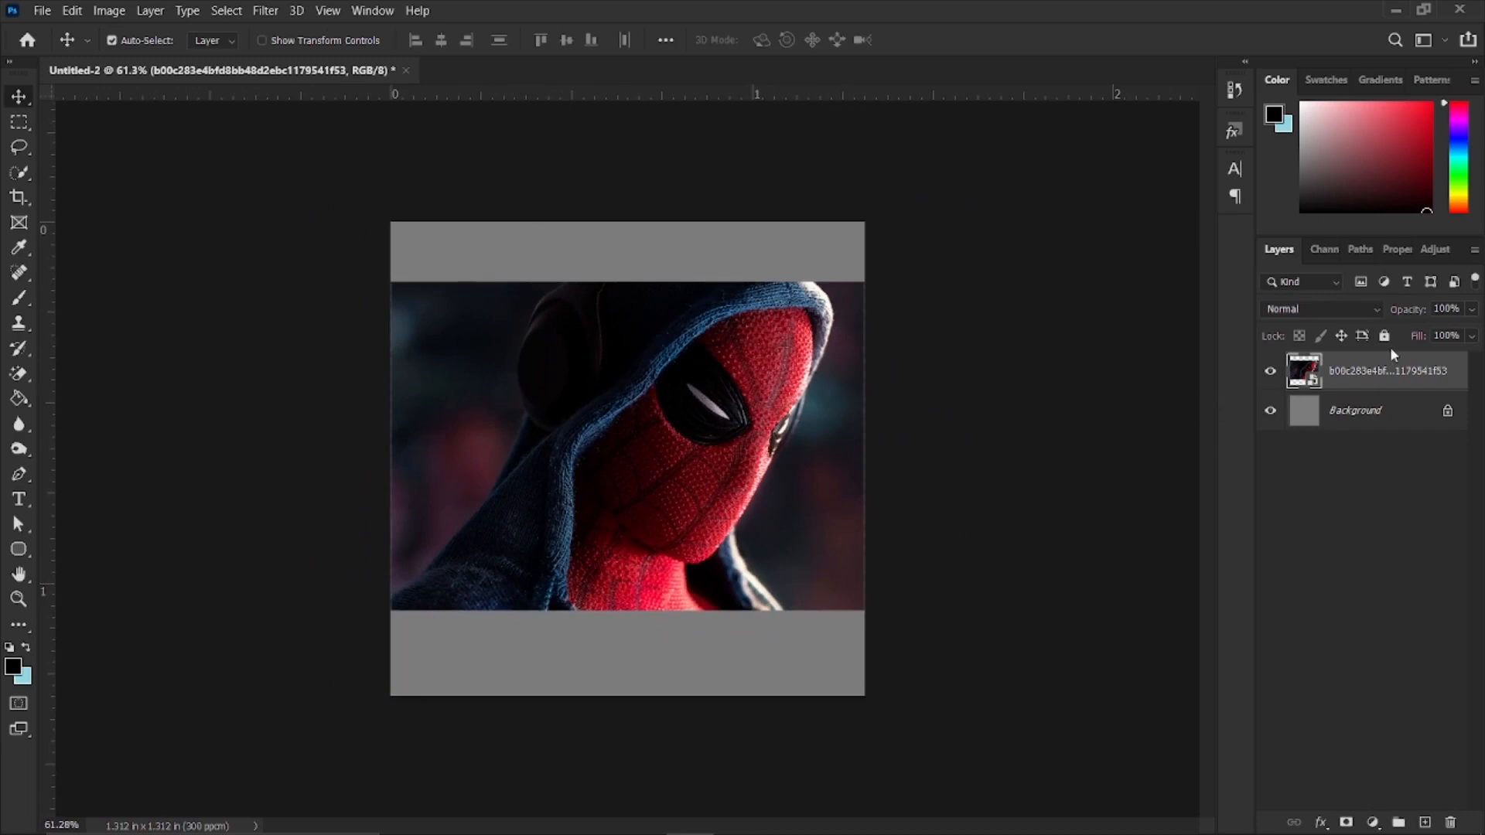
Rasterize the Spider-Man smart object layer
right_click(1394, 374)
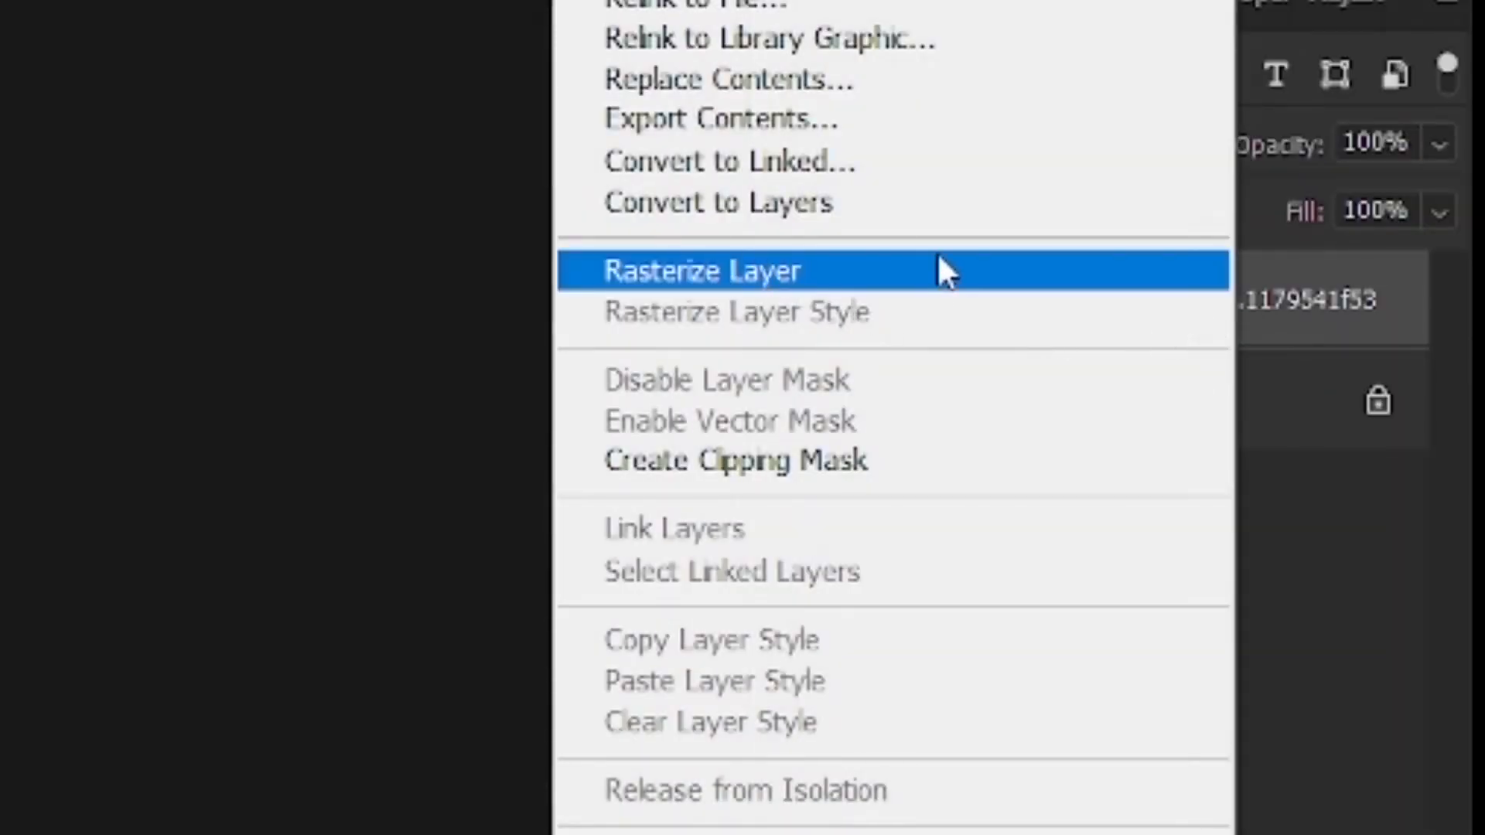
click(945, 272)
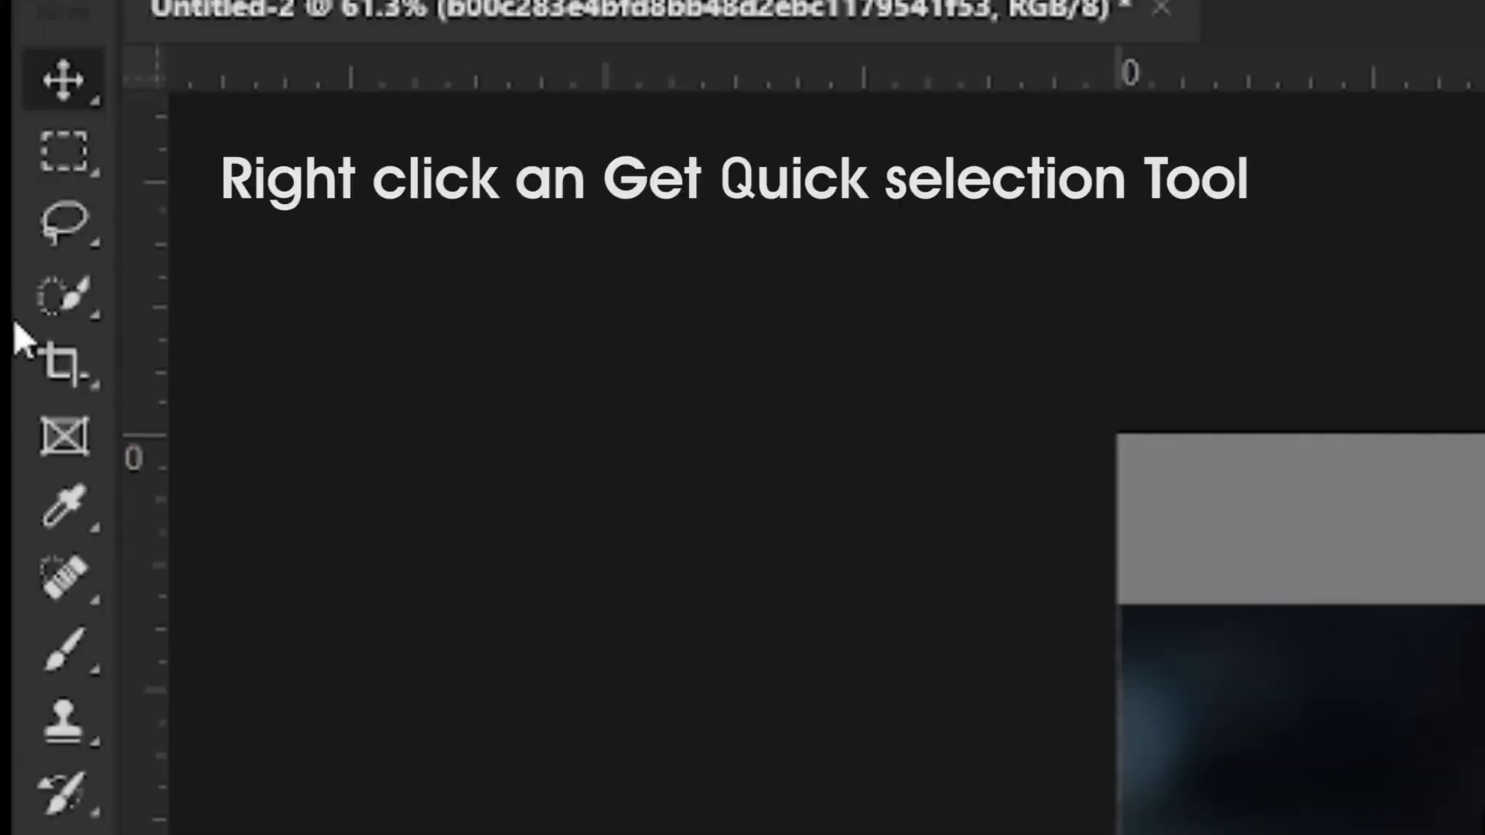
Activate the Quick Selection tool for cutting out Spider-Man
right_click(58, 302)
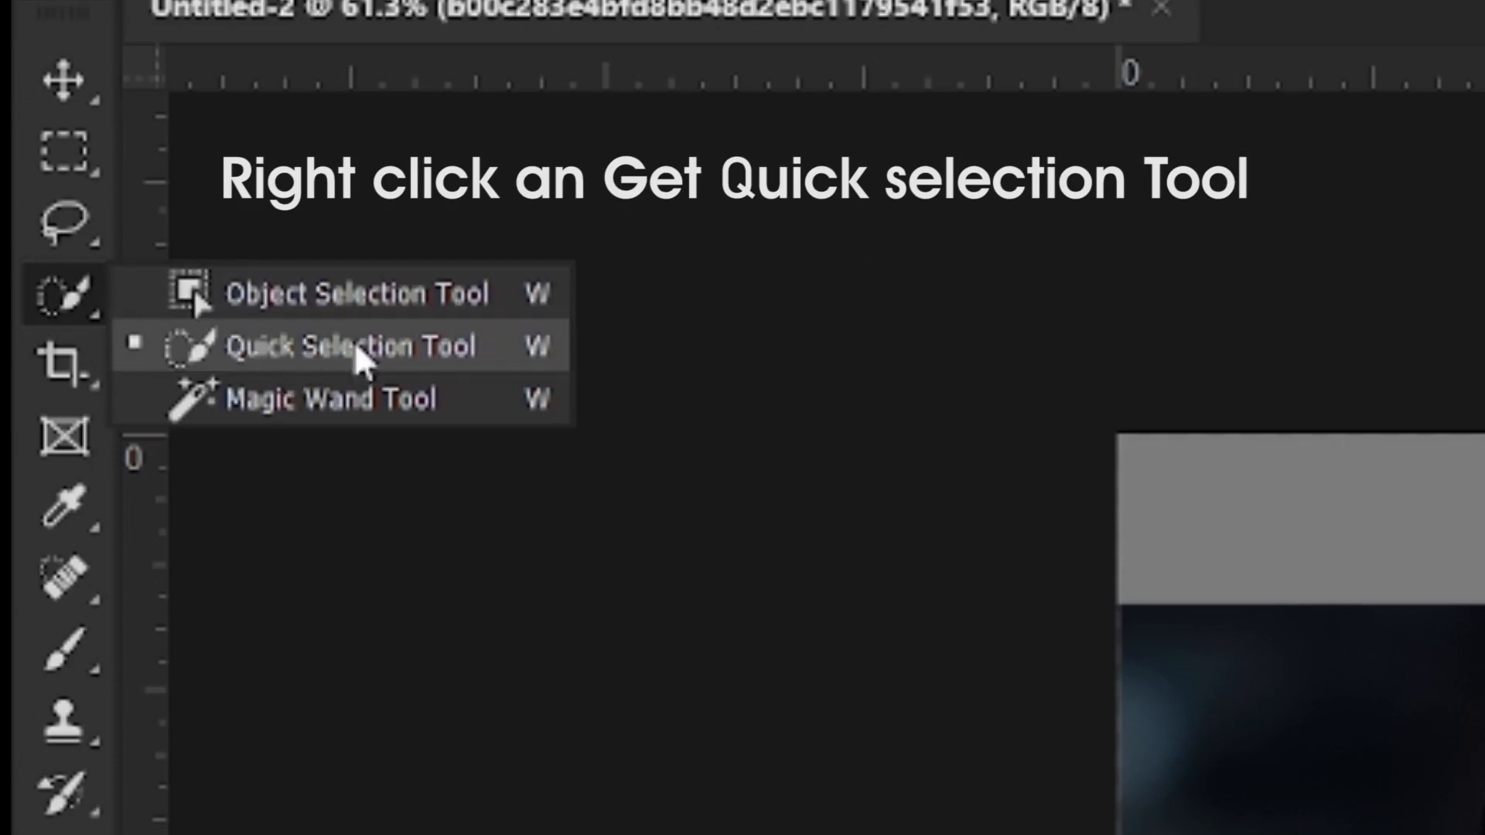
click(277, 360)
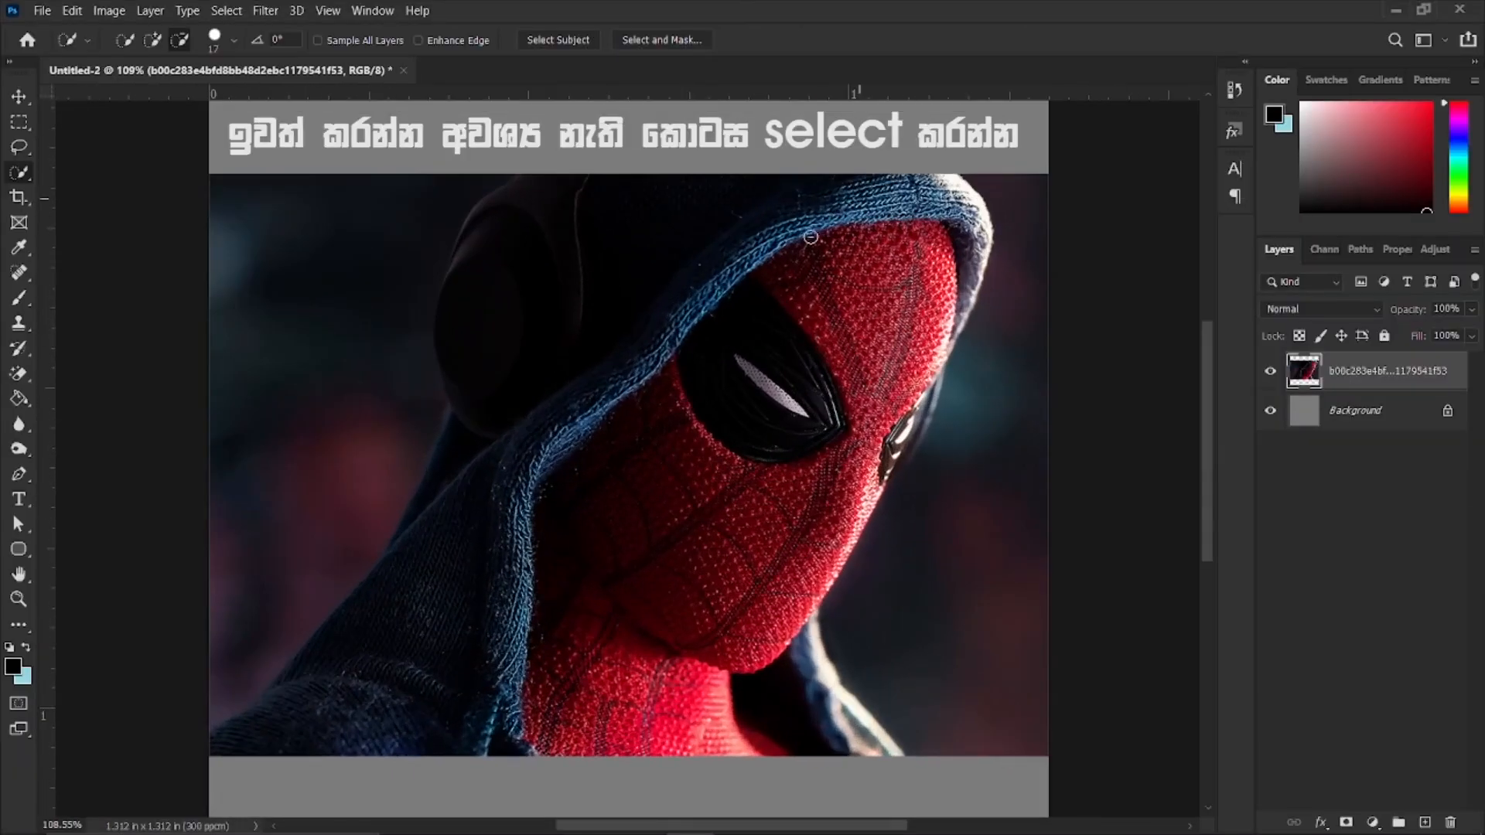
mouse_move(810, 238)
mouse_down()
mouse_move(578, 491)
mouse_move(549, 655)
mouse_move(664, 553)
mouse_move(721, 263)
mouse_move(614, 270)
mouse_move(399, 719)
mouse_move(596, 754)
mouse_move(912, 528)
mouse_up()
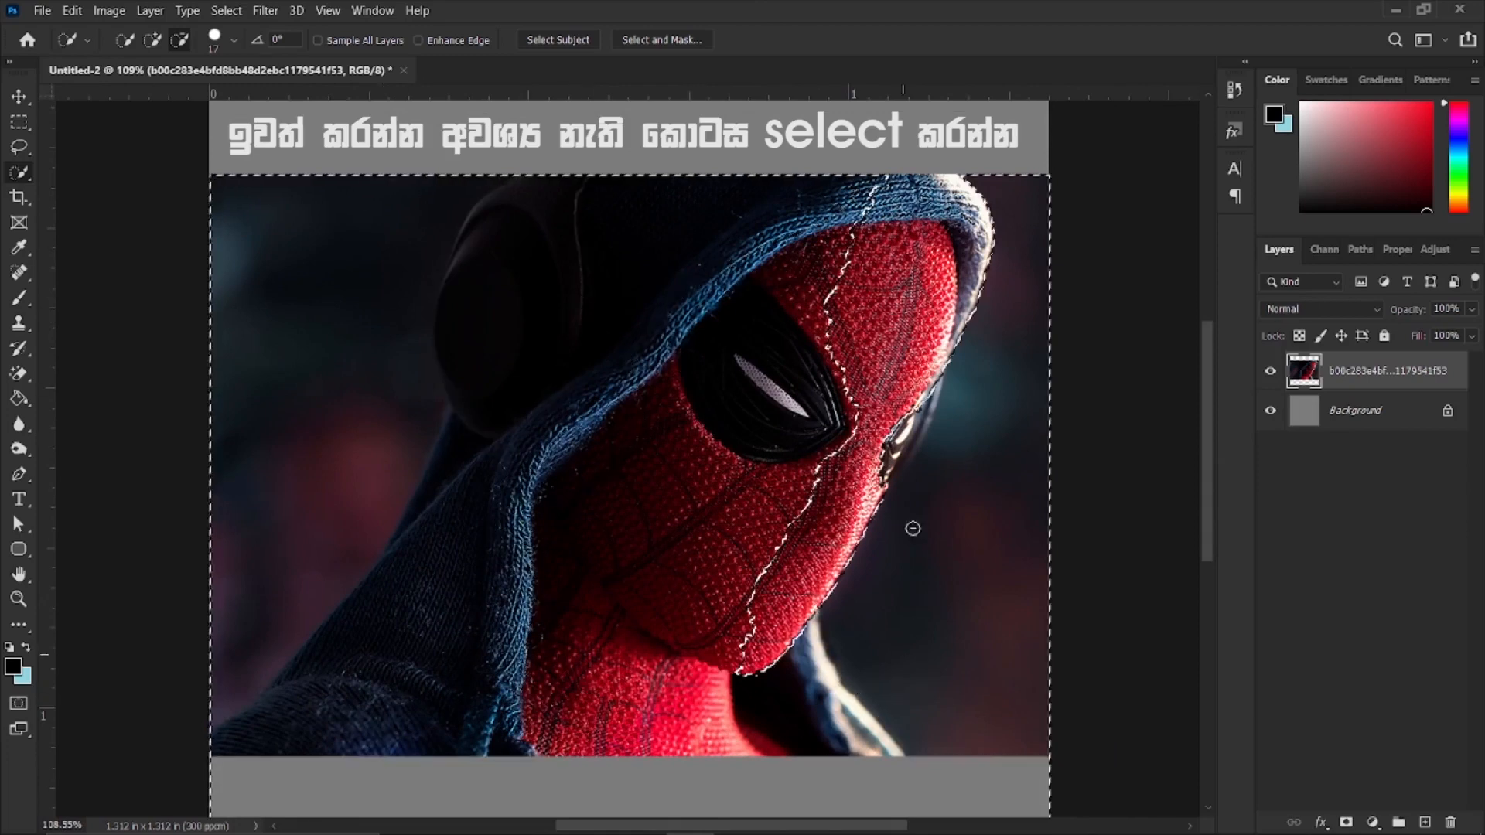
mouse_move(833, 439)
mouse_down()
mouse_move(915, 225)
mouse_move(945, 226)
mouse_move(950, 175)
mouse_up()
key(ctrl+z)
scroll(847, 223, down, 4)
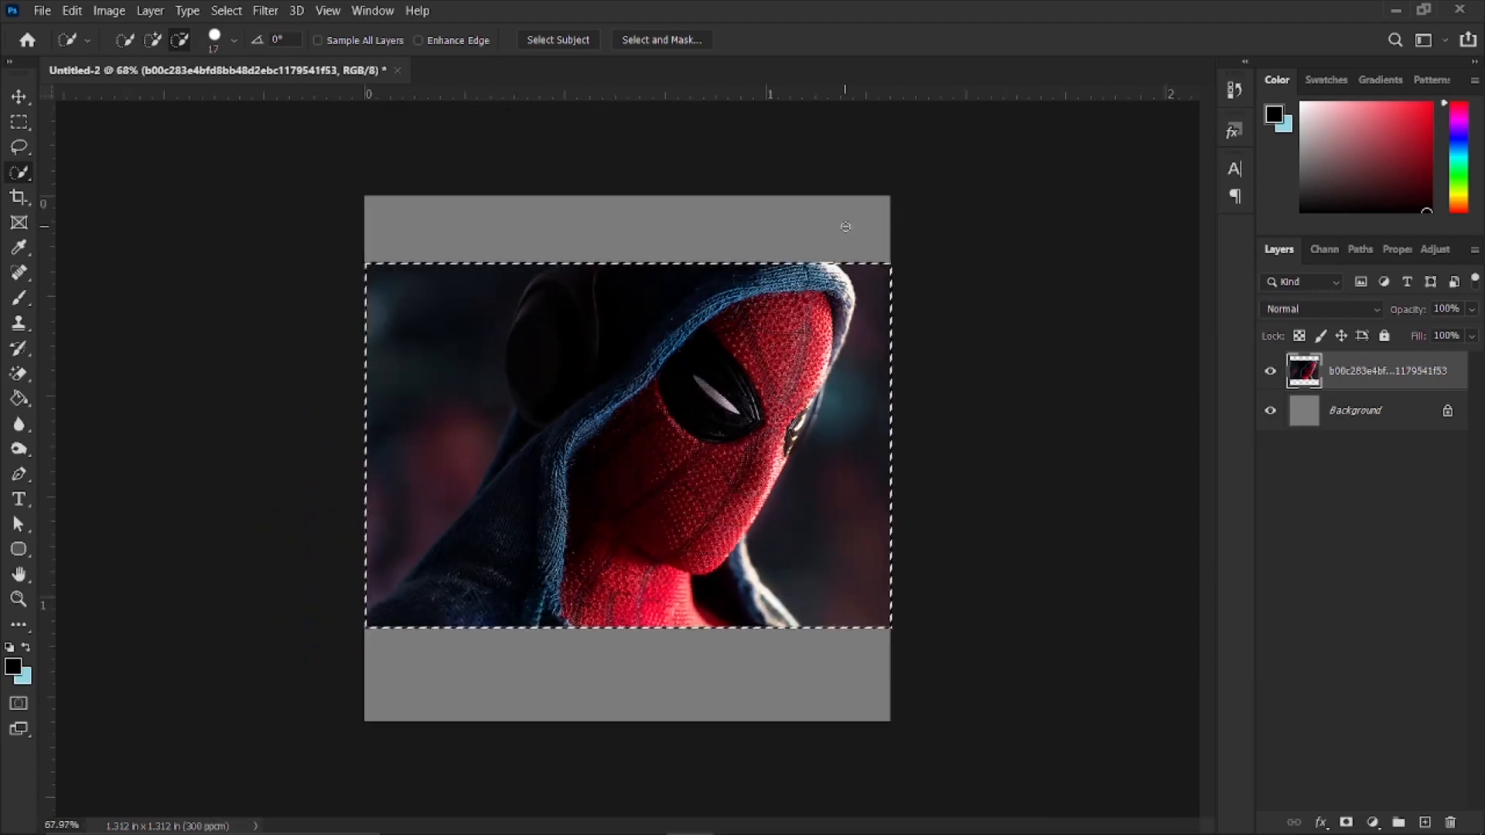
scroll(846, 226, up, 3)
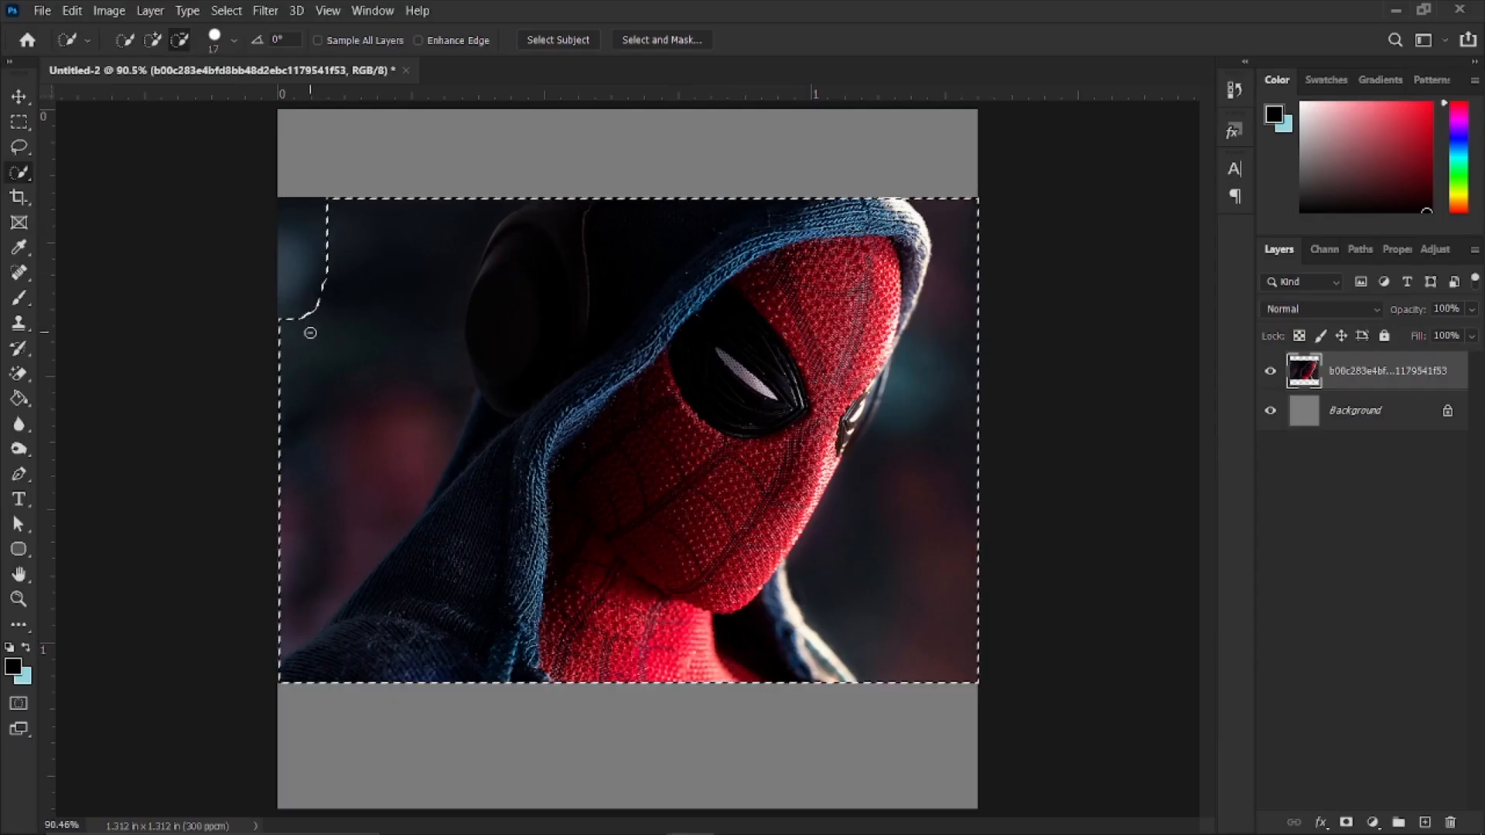
drag(323, 385, 268, 560)
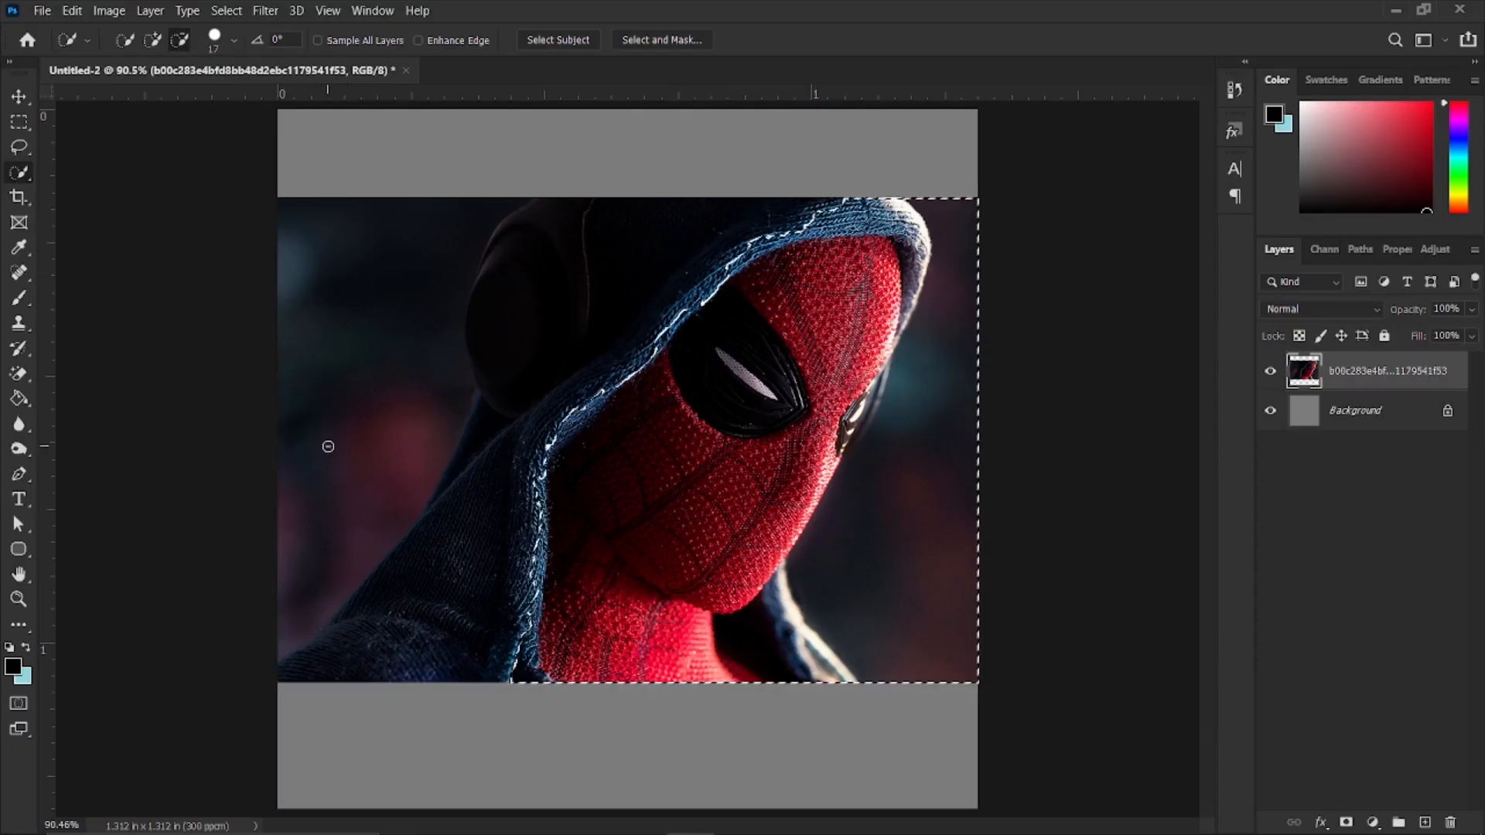
key(ctrl+z)
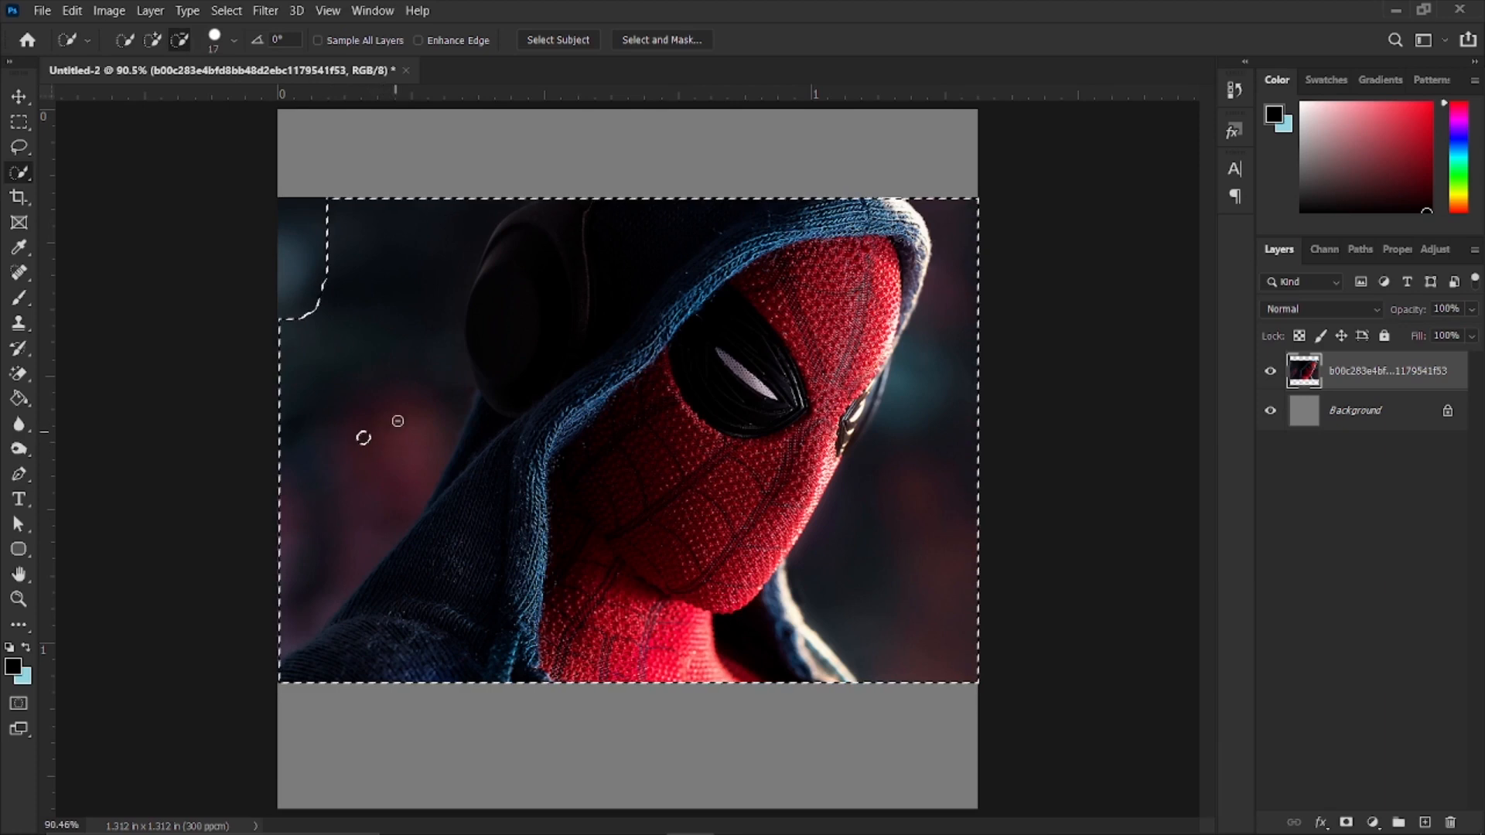
key(ctrl+z)
key(ctrl+z)
Subtract the dark backdrop on both sides of the hooded figure from the selection with Quick Selection strokes
scroll(420, 383, up, 4)
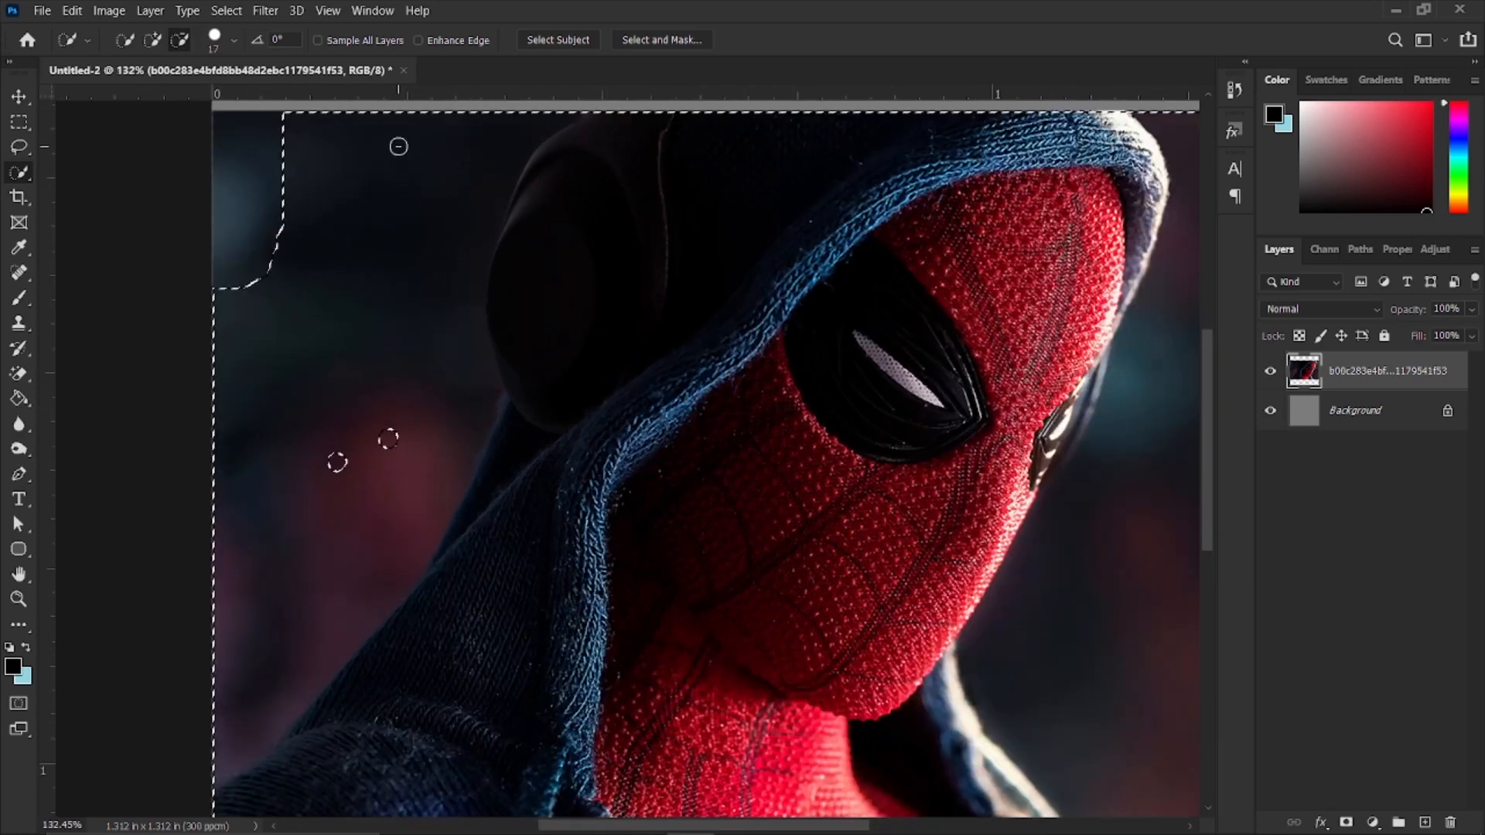
drag(406, 238, 373, 387)
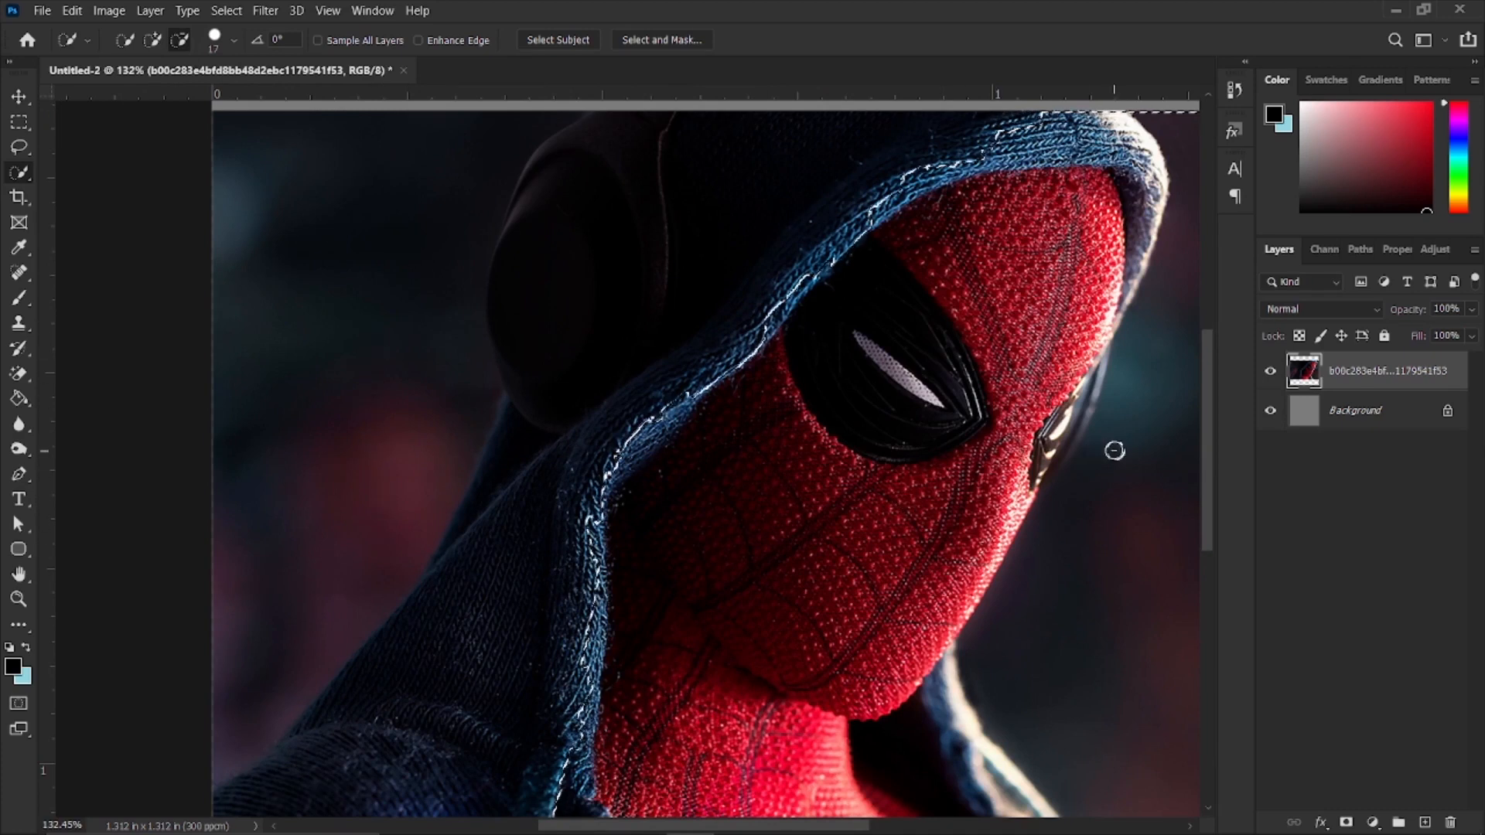
scroll(1095, 496, down, 6)
drag(908, 302, 885, 499)
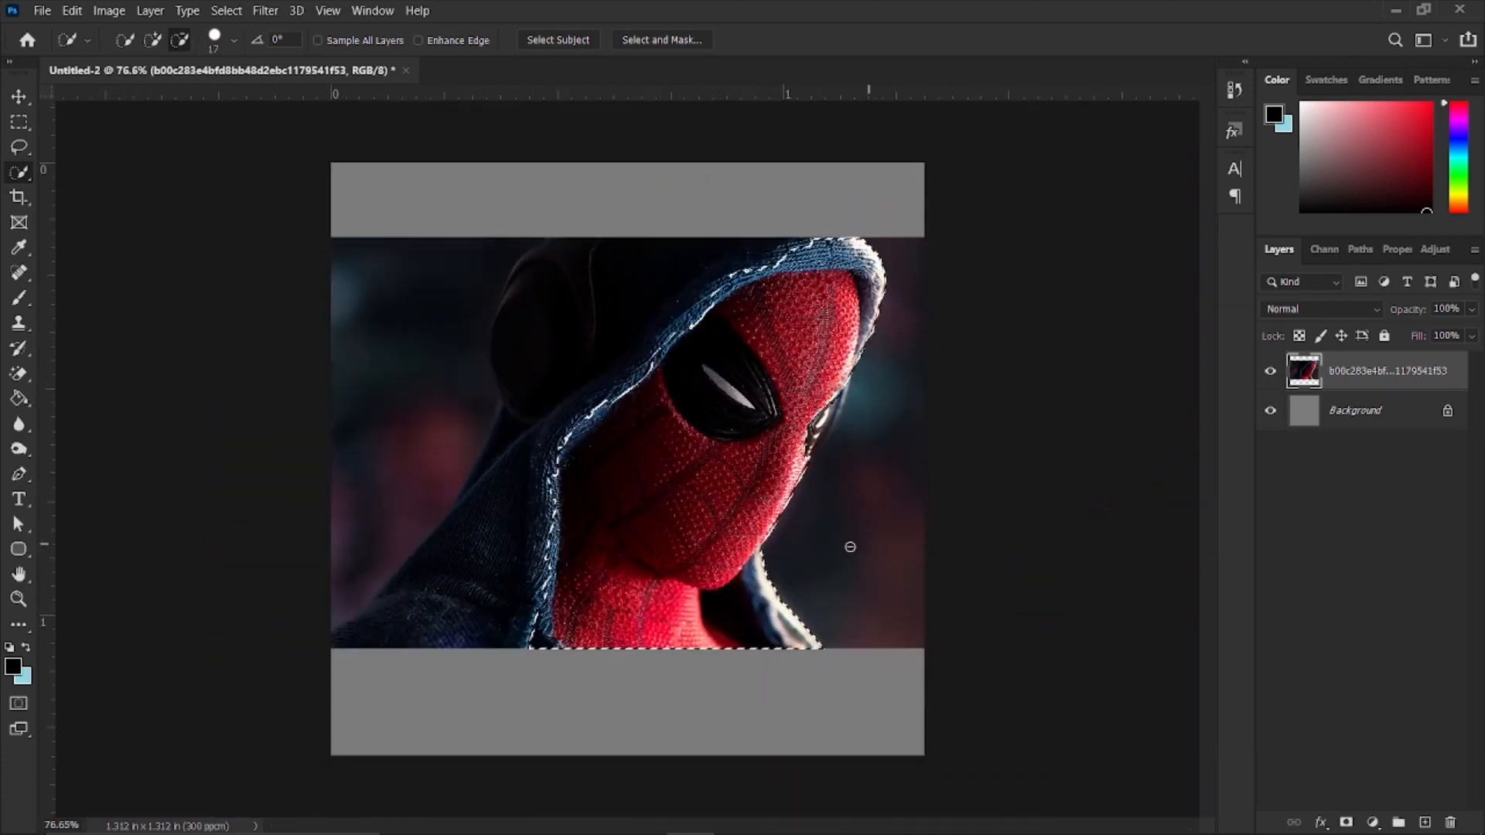
Set the Quick Selection tool to add and include the far eye lens along the mask's edge in the selection
scroll(849, 547, up, 8)
click(154, 40)
scroll(808, 340, up, 3)
mouse_move(648, 583)
mouse_down()
mouse_move(748, 465)
mouse_move(856, 213)
mouse_move(853, 253)
mouse_move(769, 448)
mouse_up()
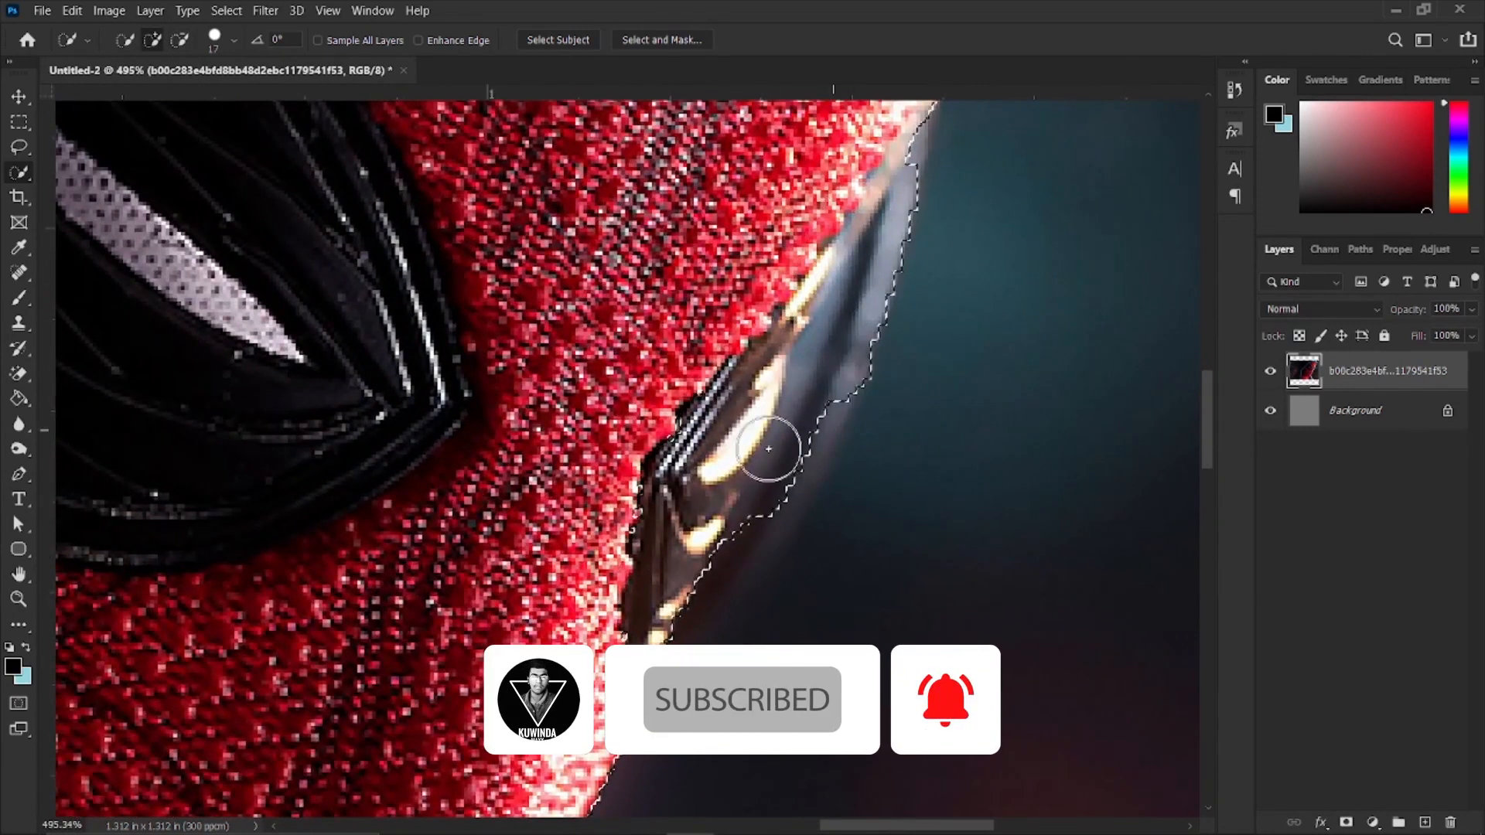
scroll(680, 594, up, 3)
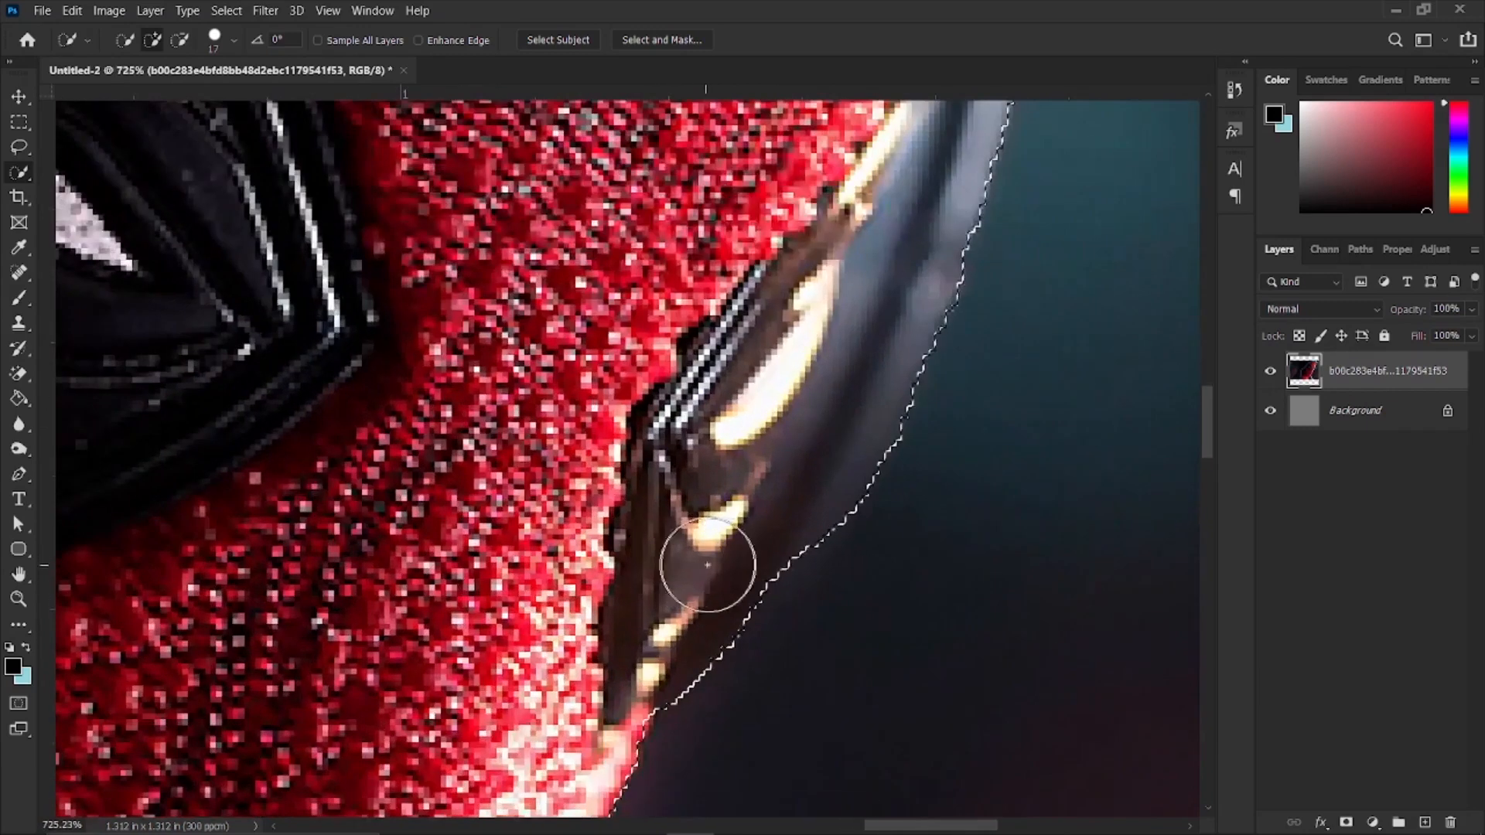
scroll(707, 565, down, 6)
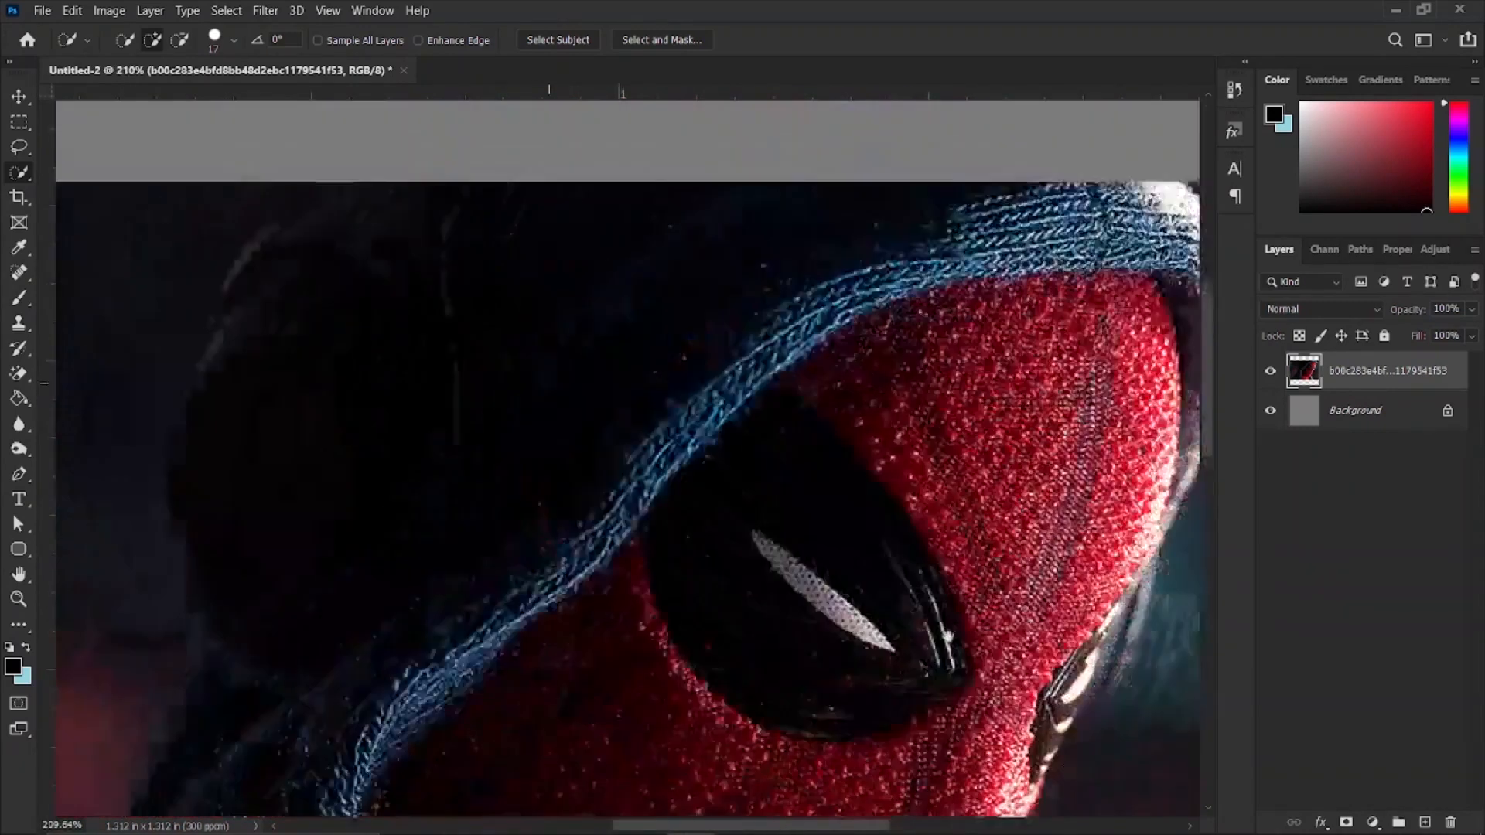
Add the dark upper part of the hood and the headphone to the selection
drag(948, 636, 680, 584)
scroll(908, 518, up, 4)
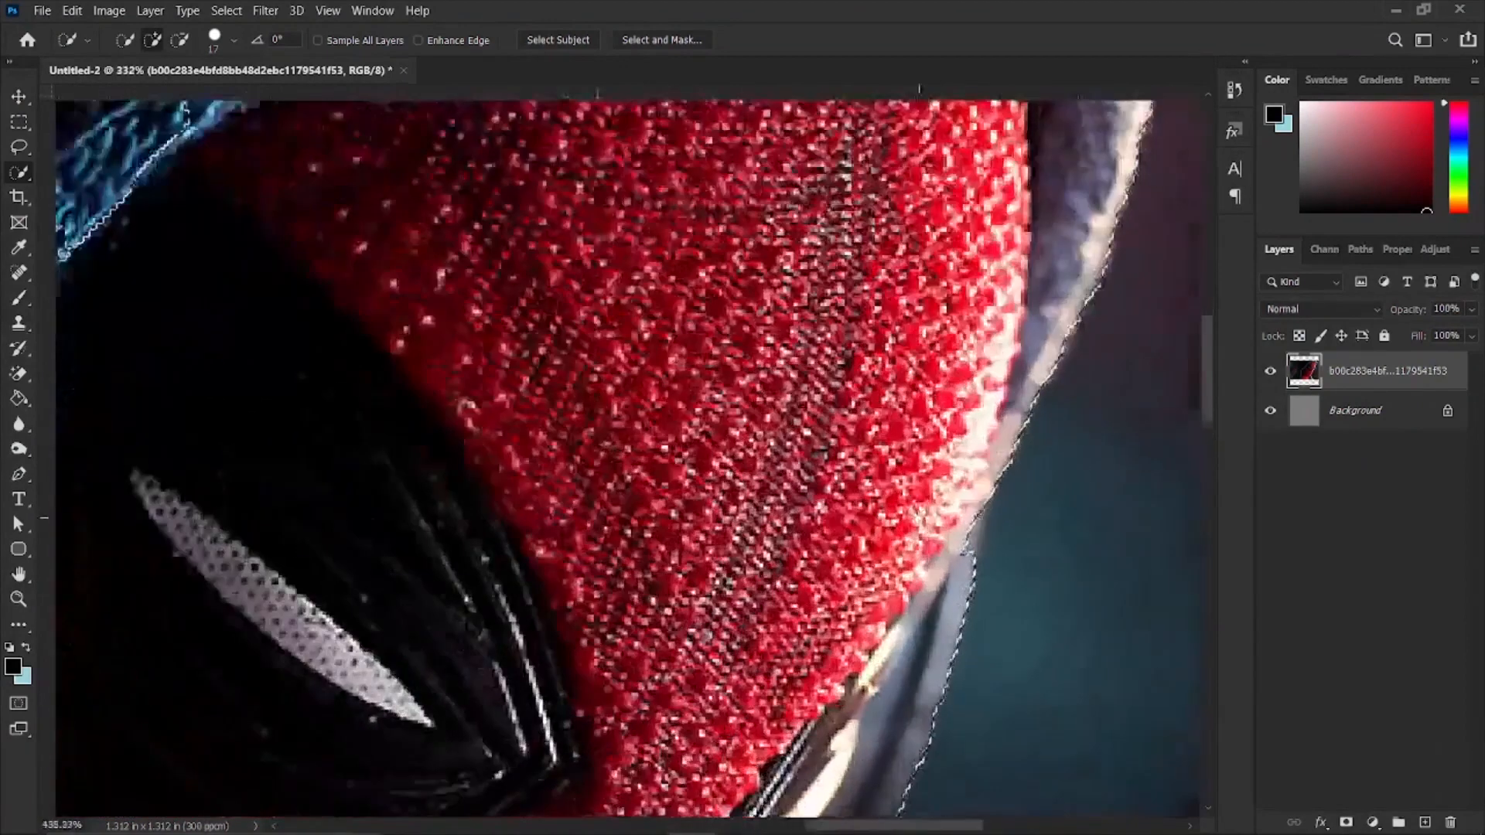
scroll(969, 568, up, 3)
scroll(721, 484, down, 5)
drag(622, 374, 1064, 508)
mouse_move(619, 469)
mouse_down()
mouse_move(590, 396)
mouse_move(631, 333)
mouse_move(453, 460)
mouse_move(447, 493)
mouse_up()
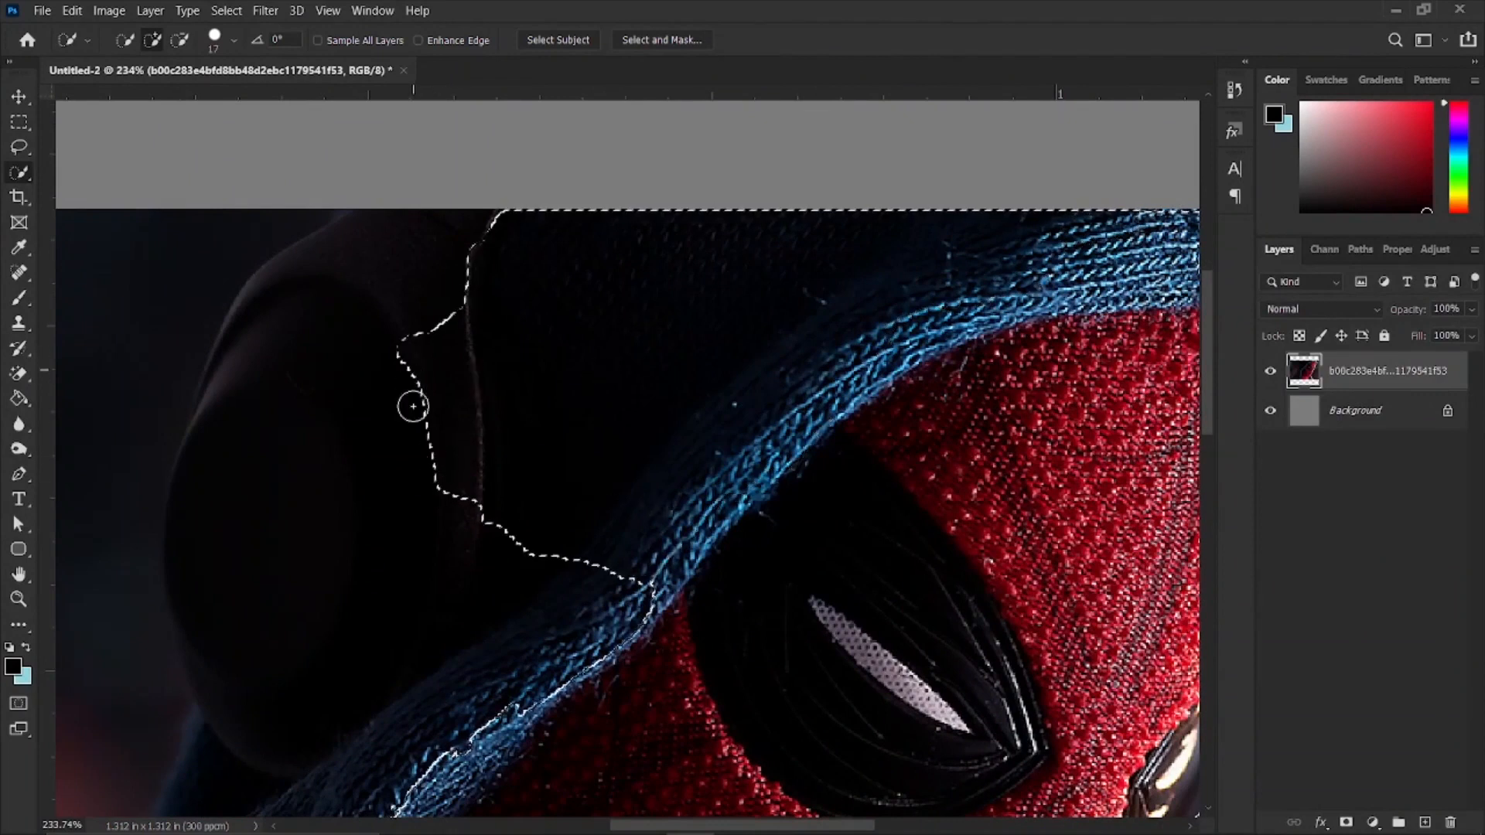
mouse_move(352, 298)
mouse_down()
mouse_move(325, 338)
mouse_move(348, 540)
mouse_move(387, 574)
mouse_move(616, 274)
mouse_up()
Extend the selection over the hood's outer side and the shoulder down to the image's lower corner
scroll(393, 580, down, 2)
scroll(557, 381, up, 2)
drag(512, 557, 492, 653)
scroll(527, 694, down, 3)
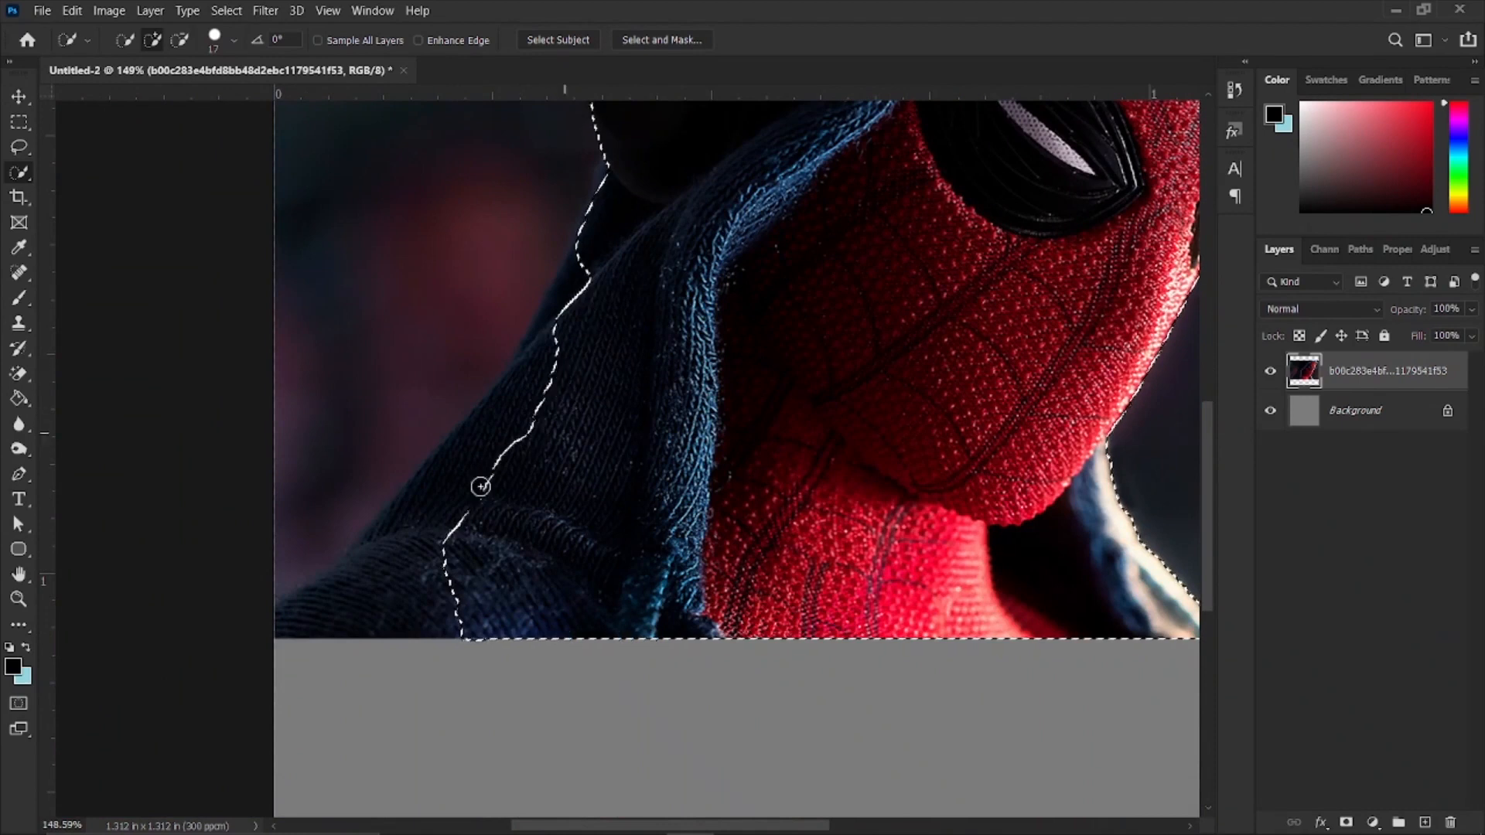
scroll(480, 485, up, 2)
drag(348, 673, 392, 564)
scroll(449, 471, down, 2)
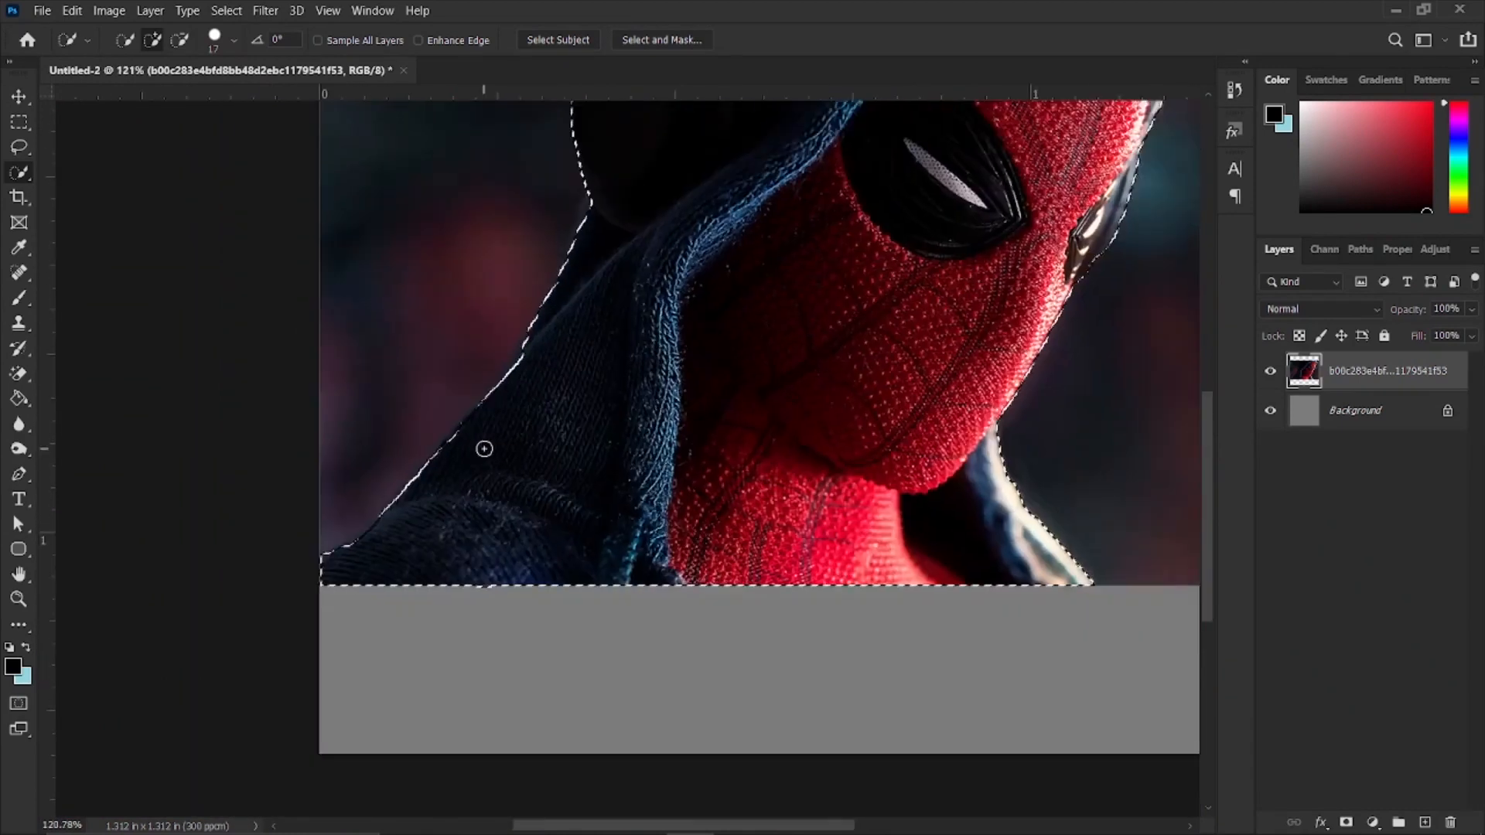
Invert the selection, delete the backdrop around Spider-Man from the image layer, and deselect
scroll(646, 276, up, 4)
scroll(563, 379, down, 5)
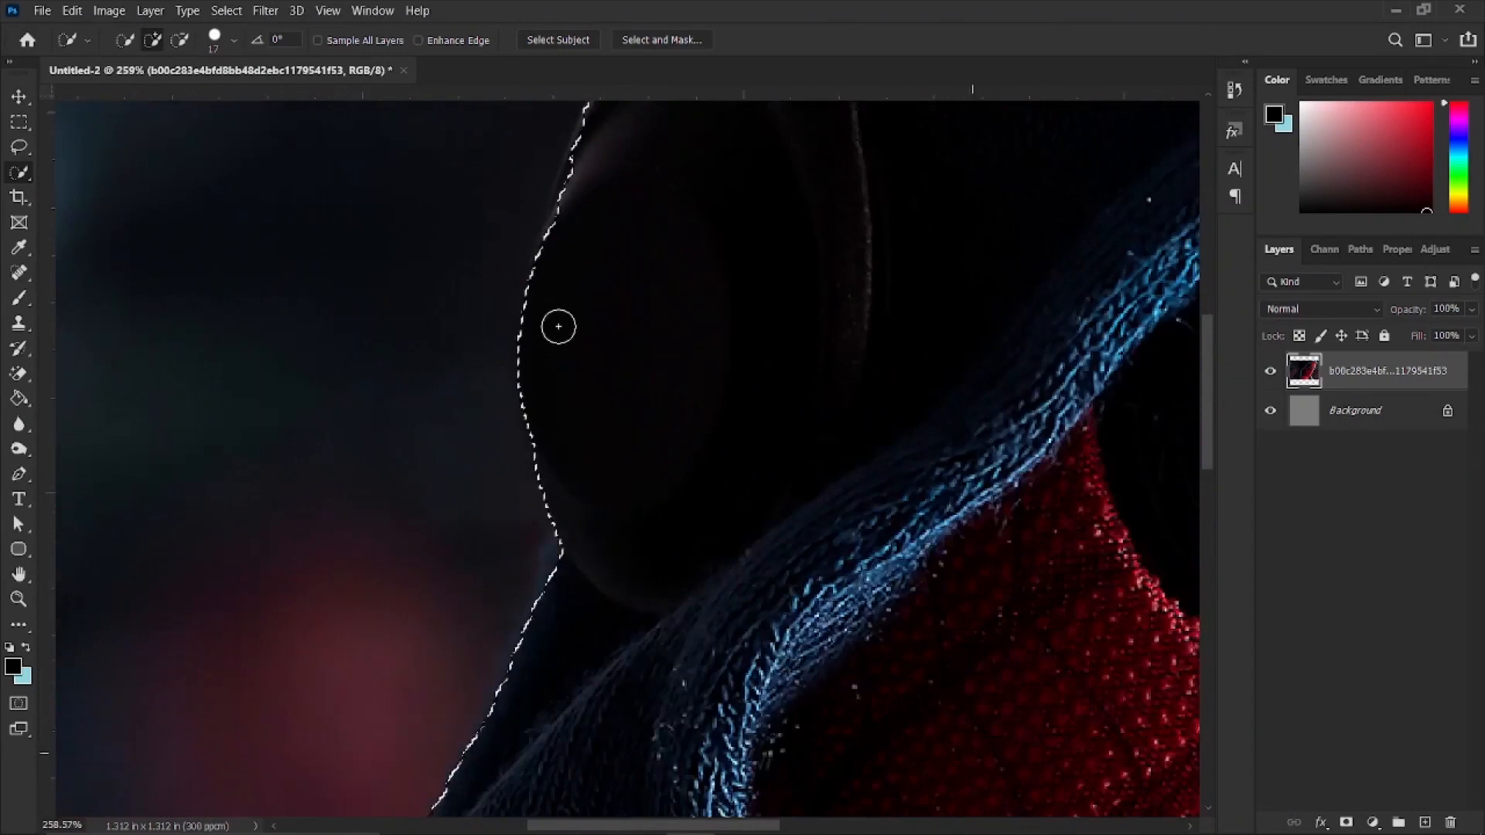
scroll(793, 335, up, 4)
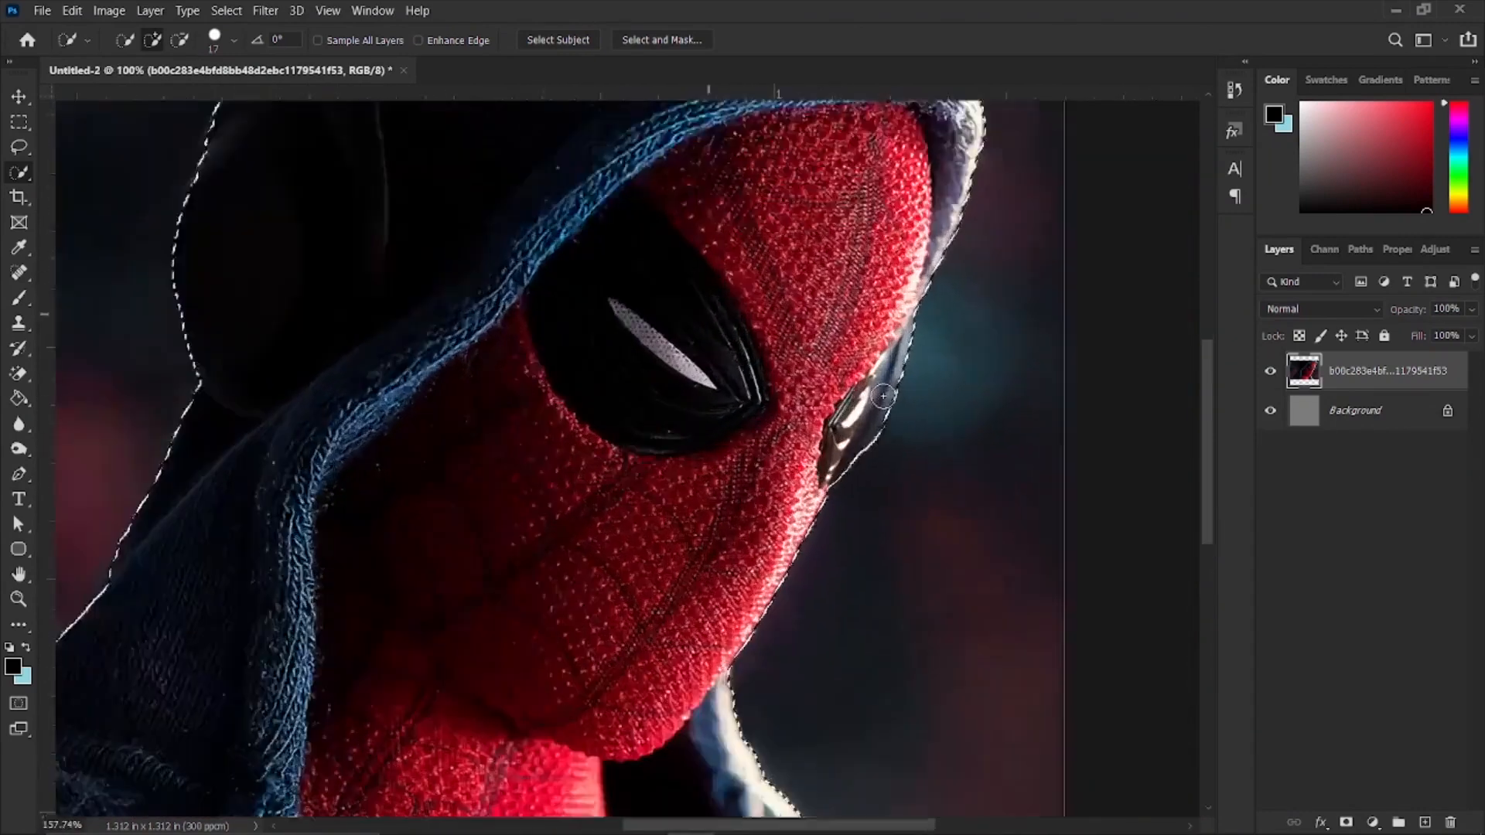
scroll(632, 327, down, 3)
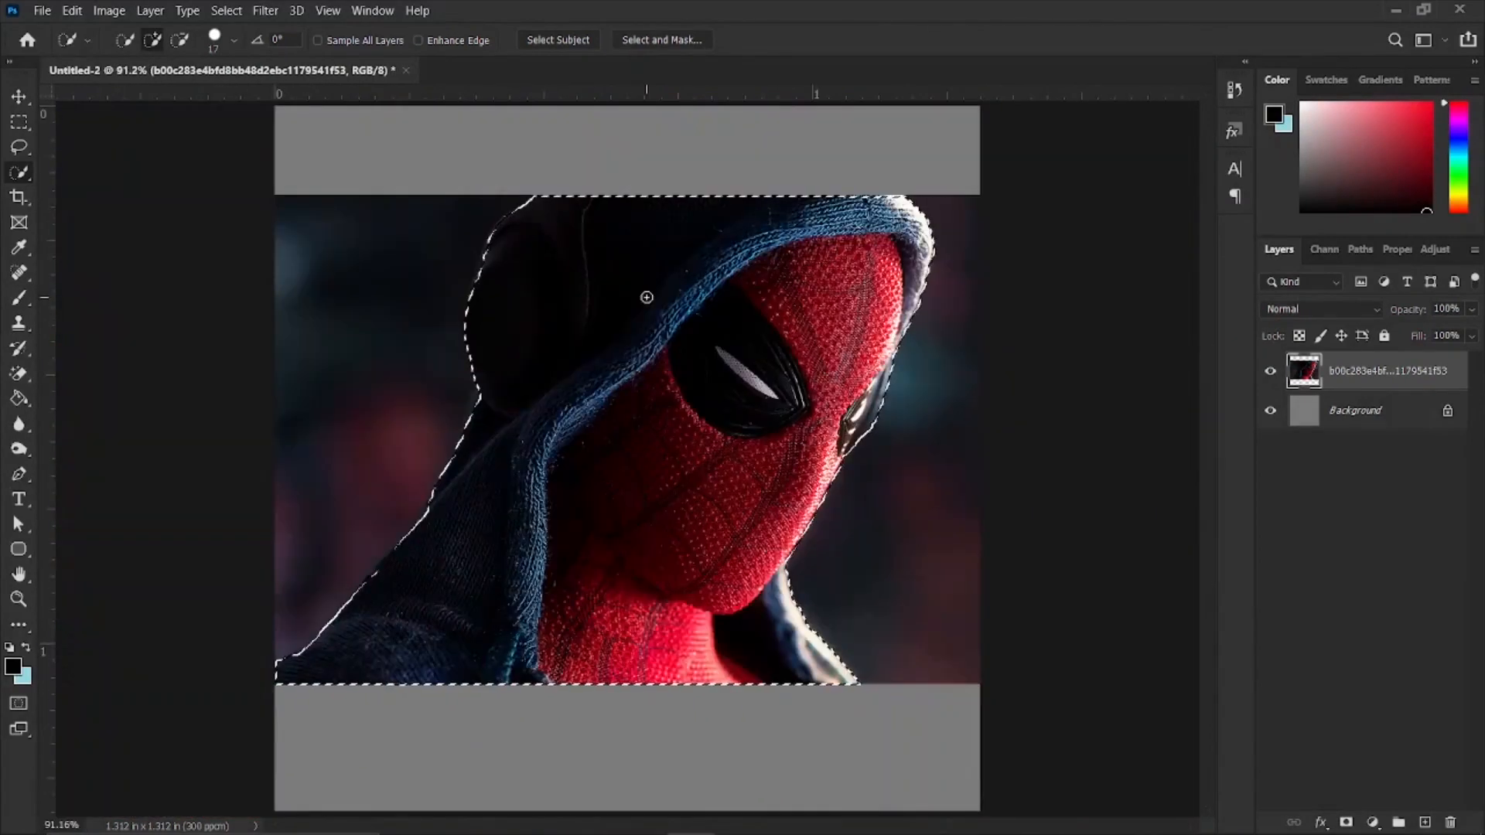
right_click(757, 305)
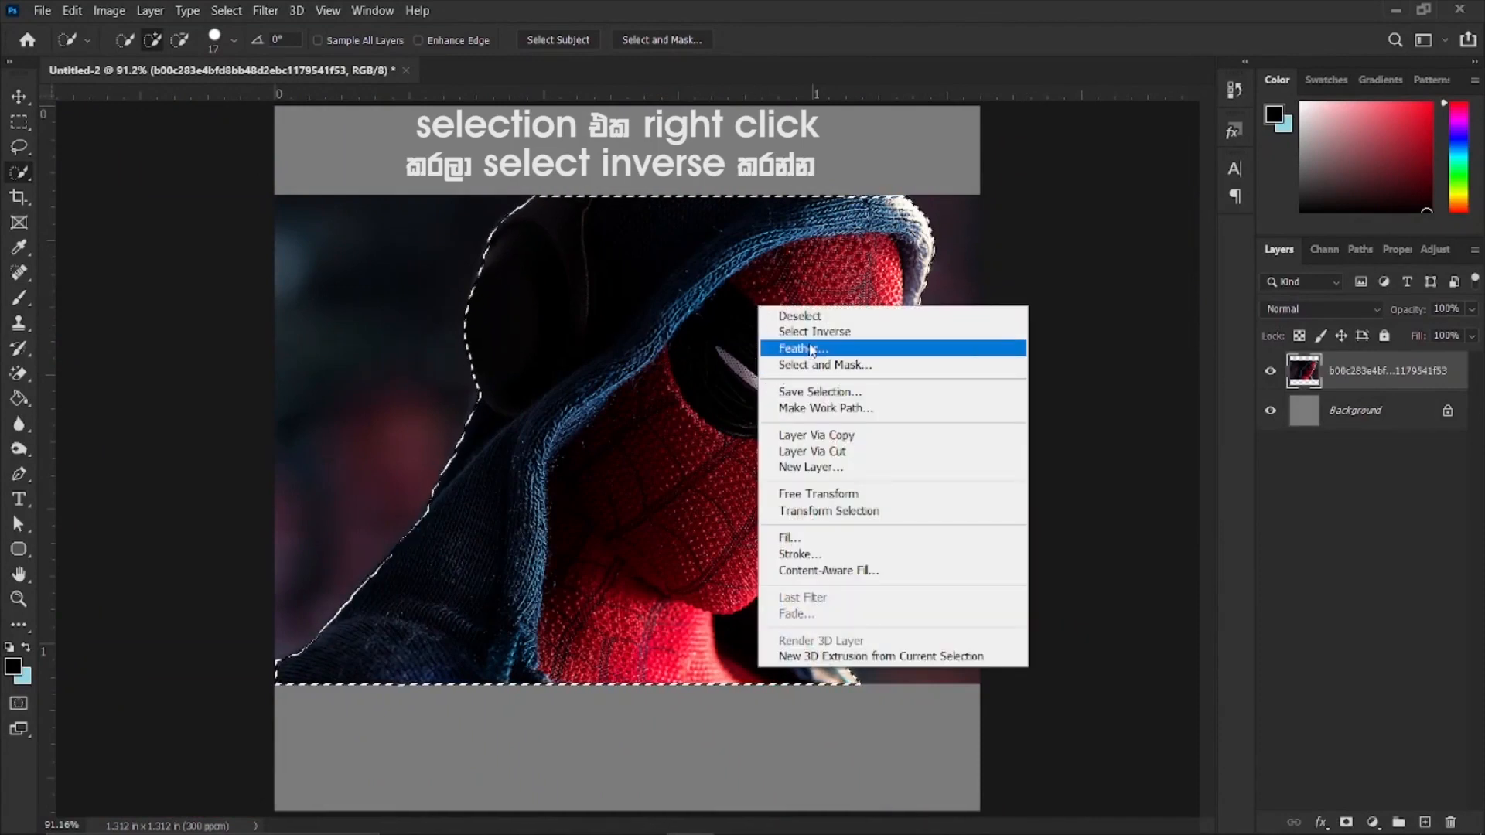
click(852, 337)
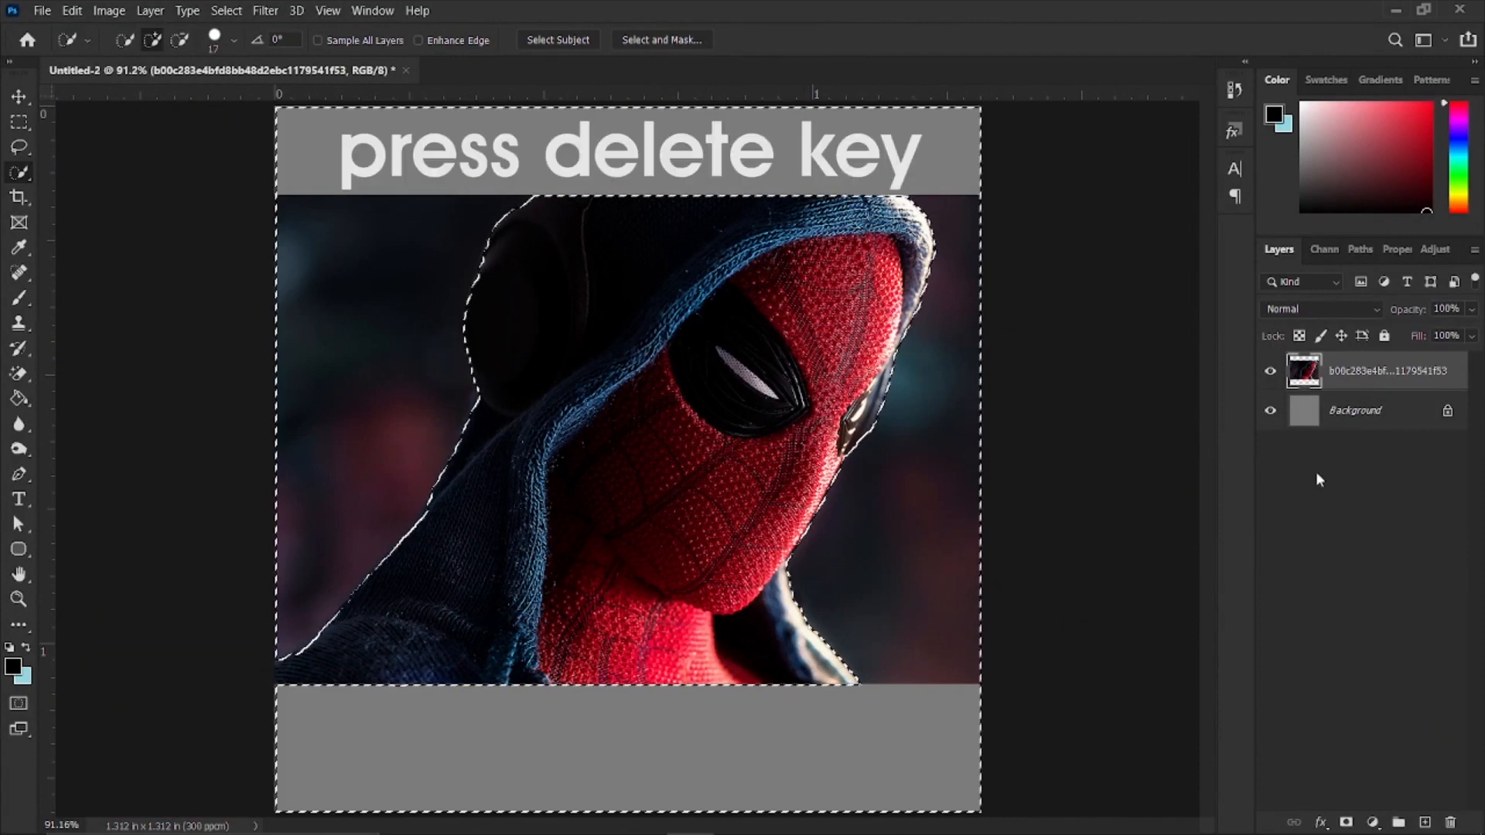
key(Delete)
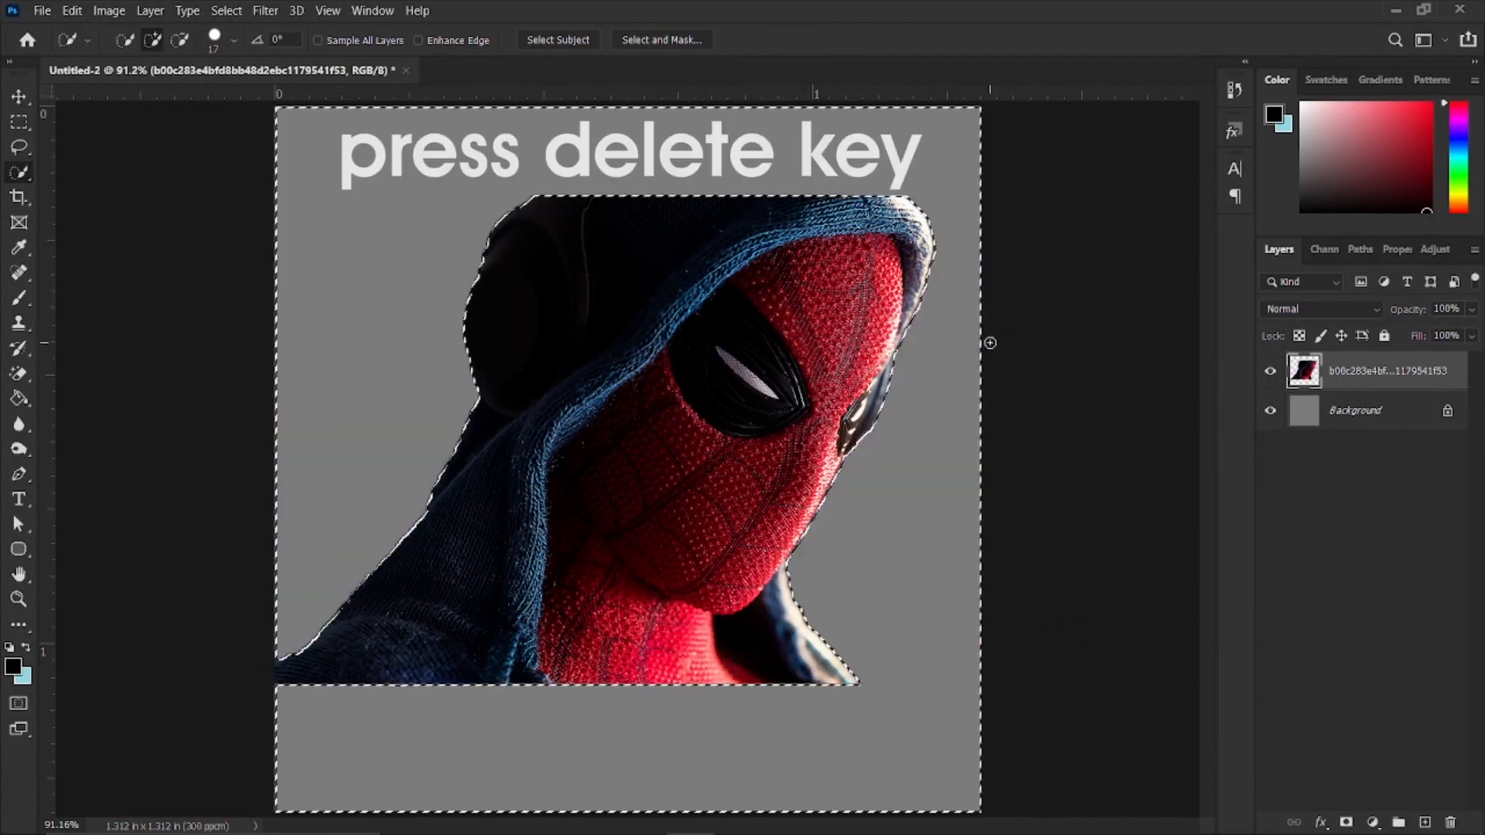
key(ctrl+d)
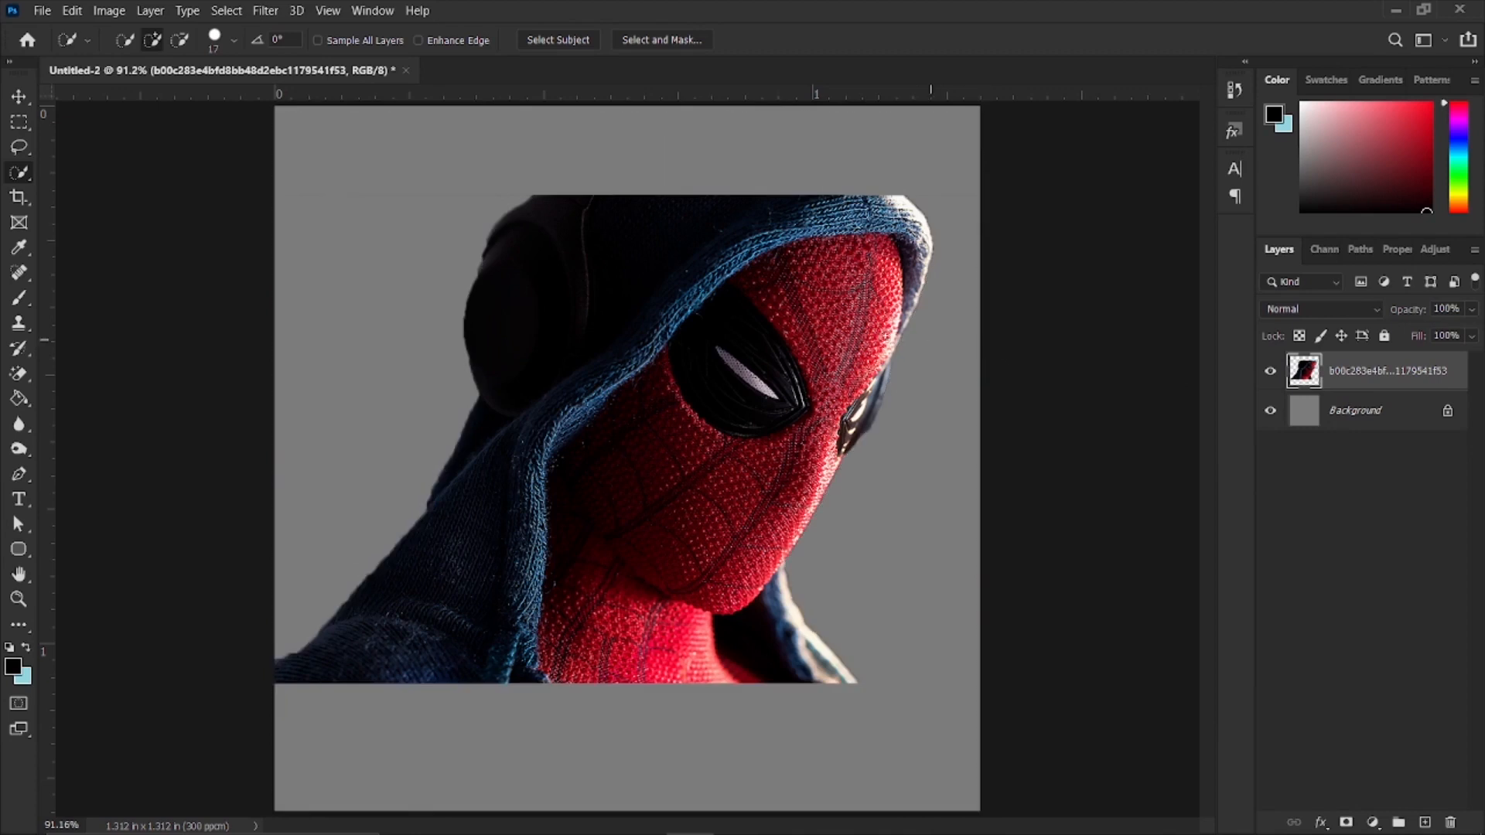
Add a Solid Color fill layer with color ffffff between the Background and the Spider-Man layer
scroll(886, 336, down, 3)
click(1352, 414)
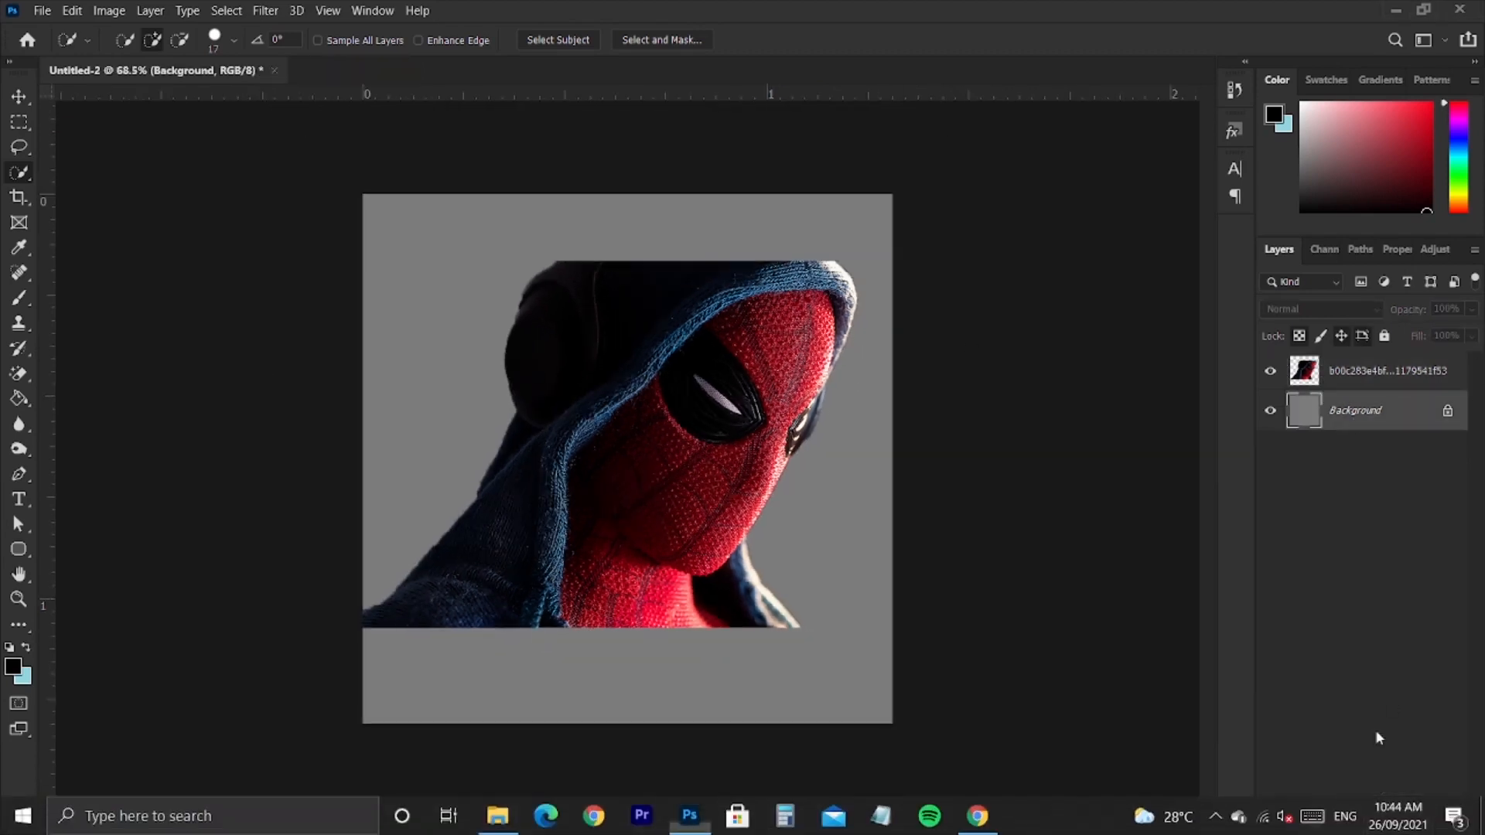
scroll(808, 370, up, 3)
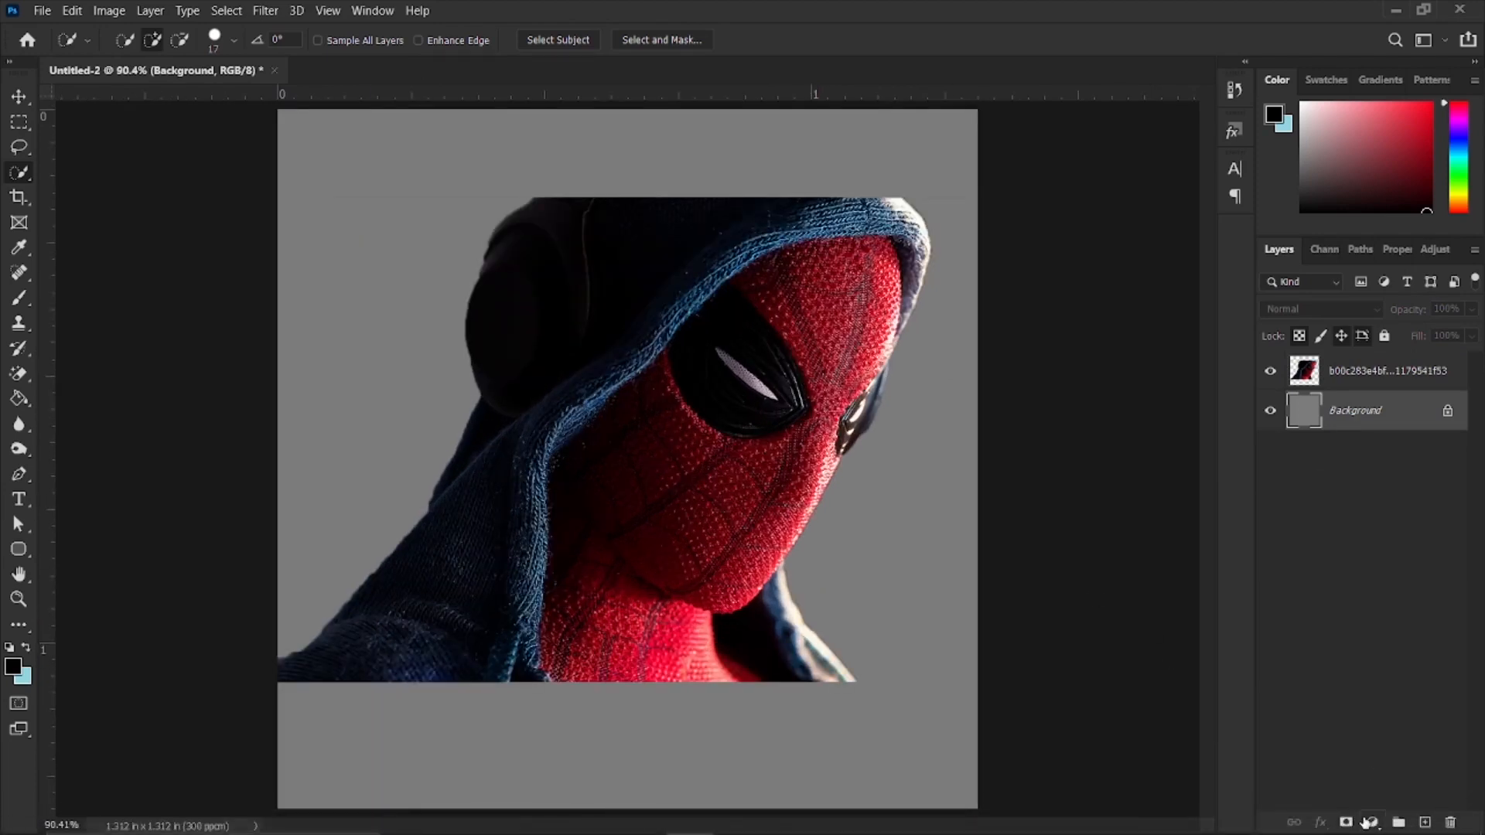
click(1370, 822)
click(1340, 487)
text(ffffff)
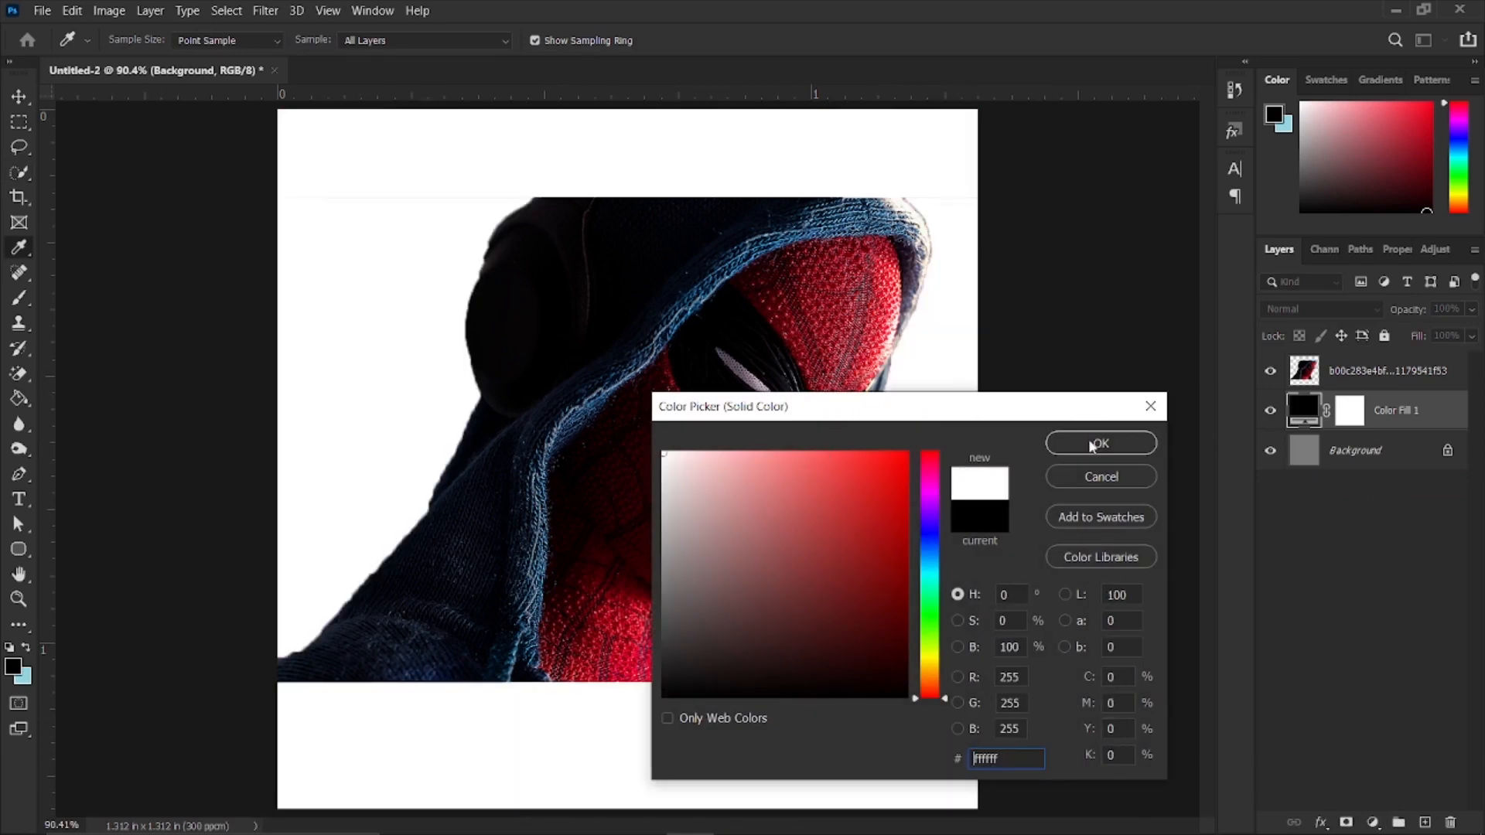
click(1092, 445)
Inspect the Spider-Man cutout's edges against the white fill and delete the fill layer
scroll(977, 285, up, 8)
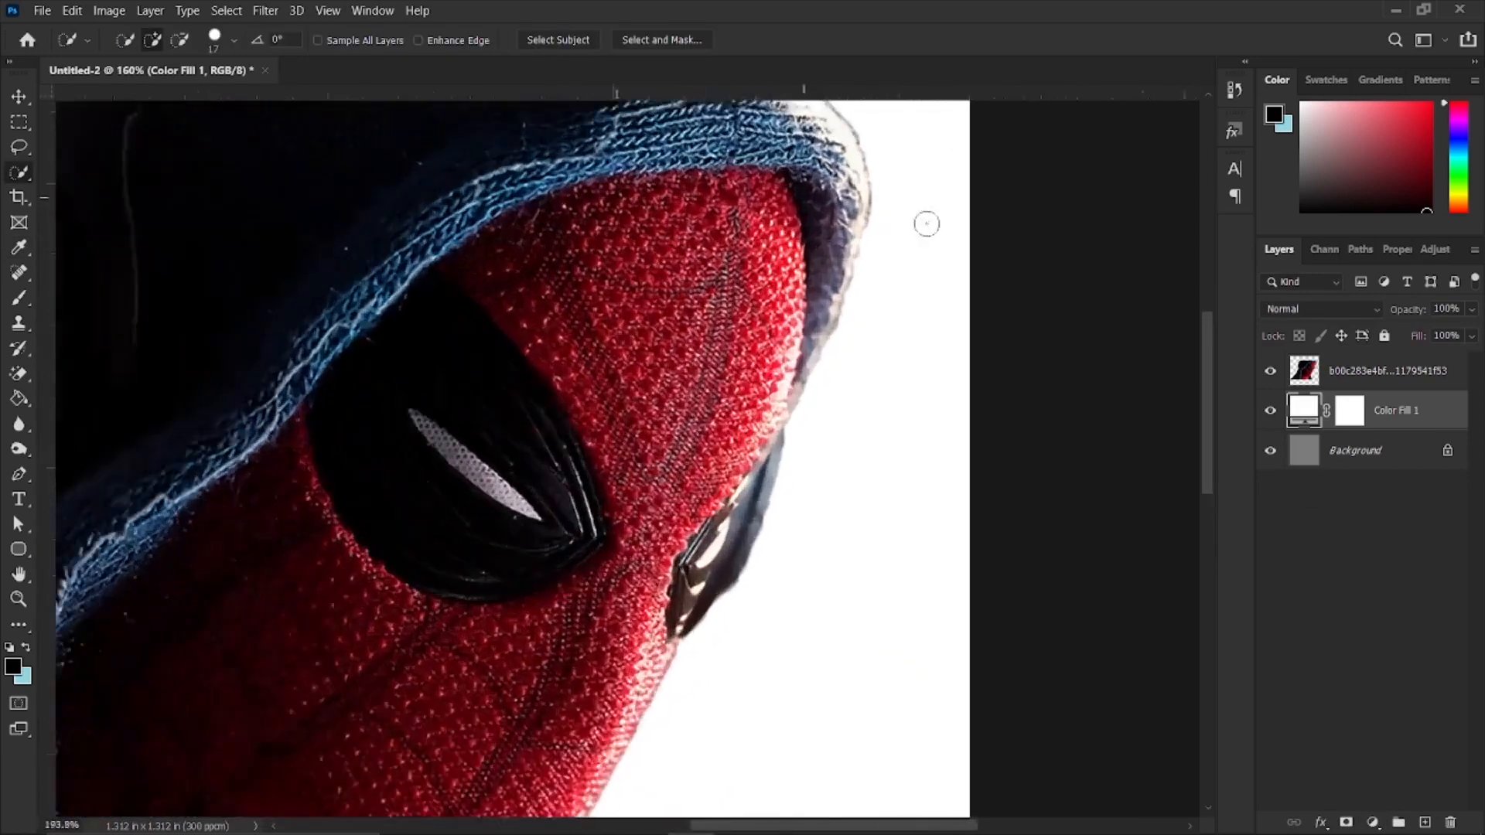
scroll(1103, 325, down, 8)
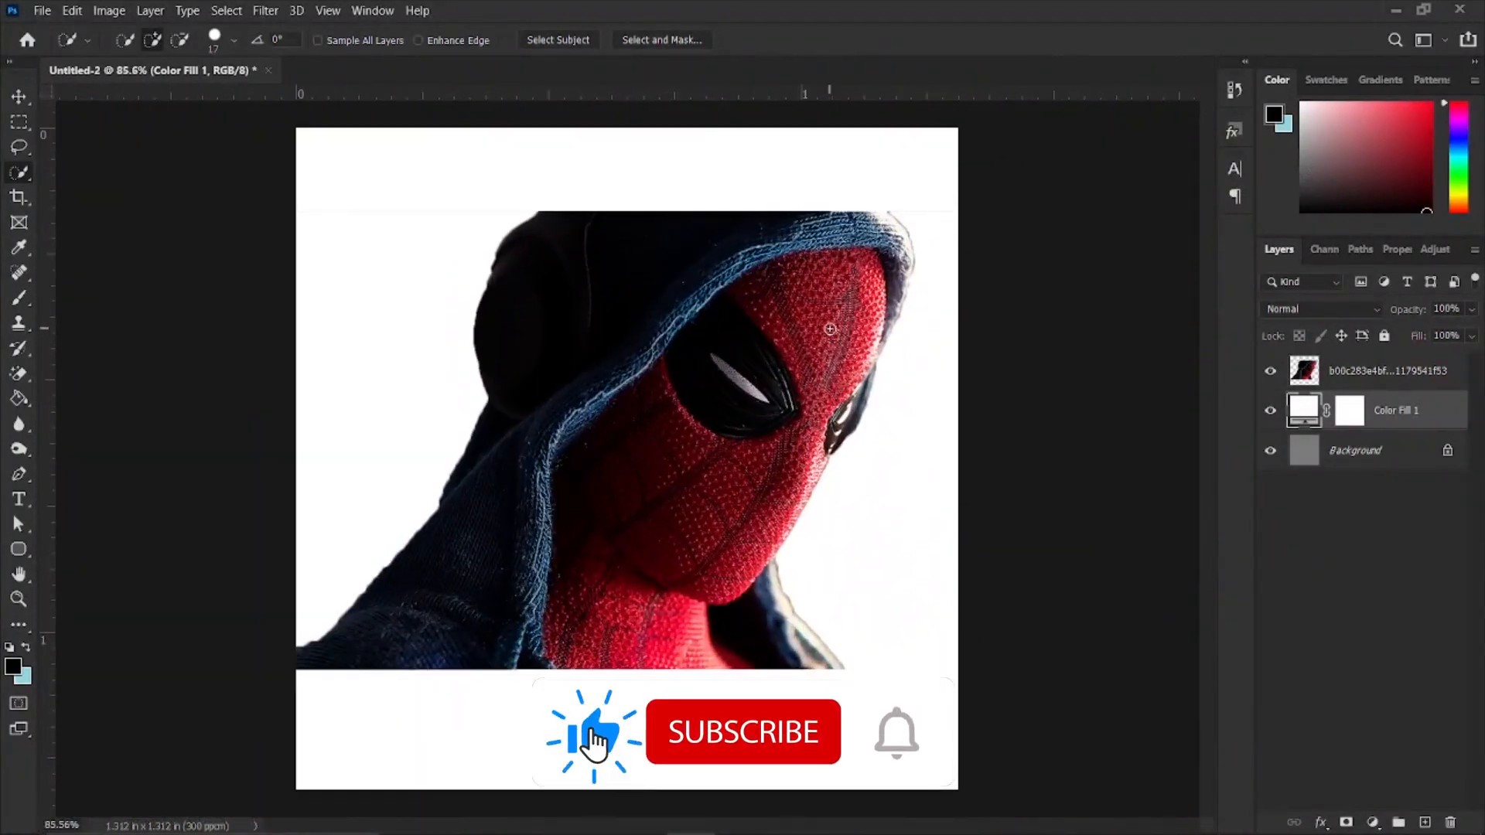
key(Delete)
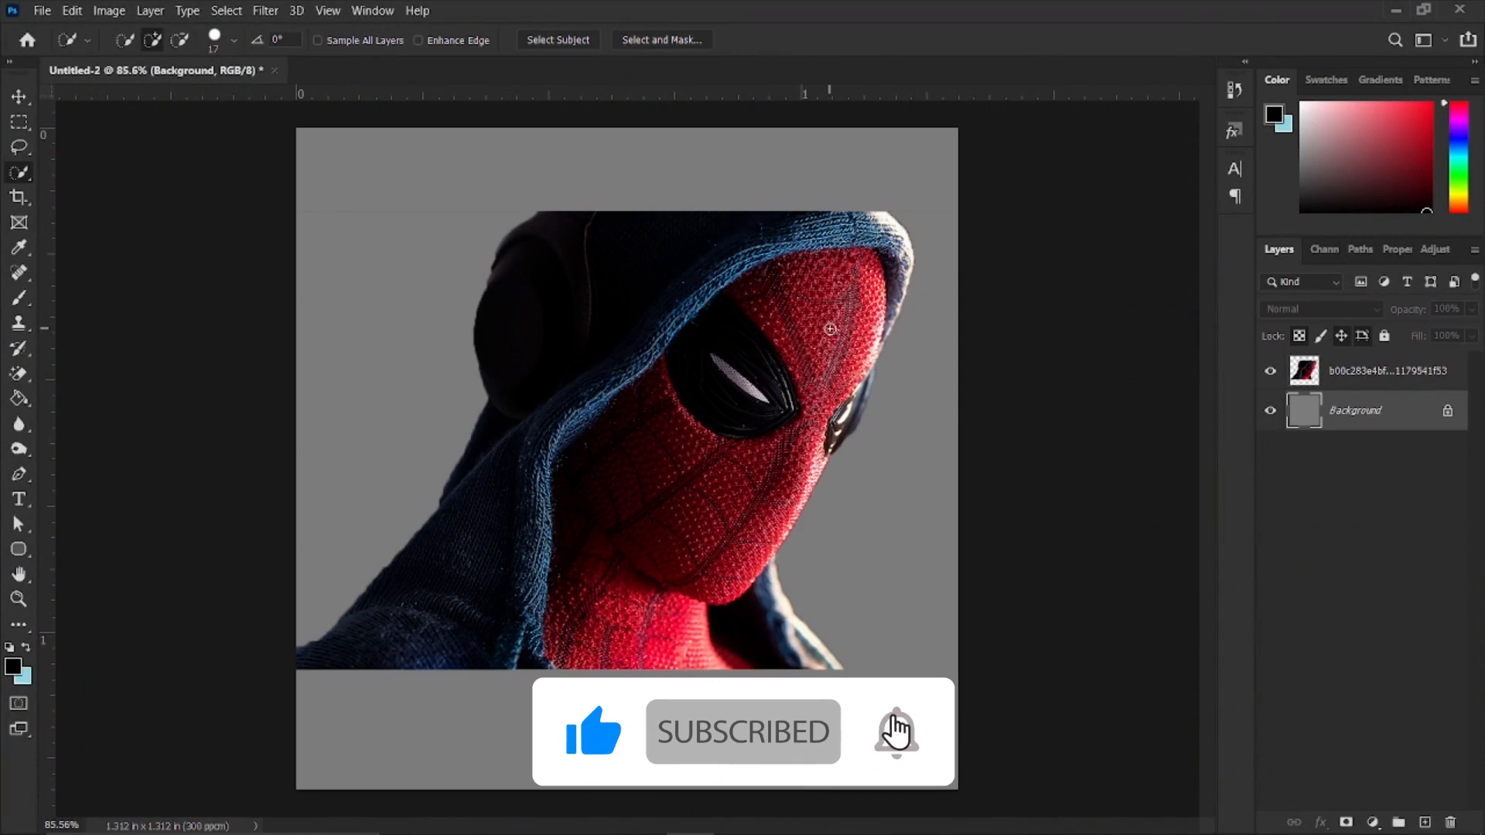
scroll(830, 328, up, 4)
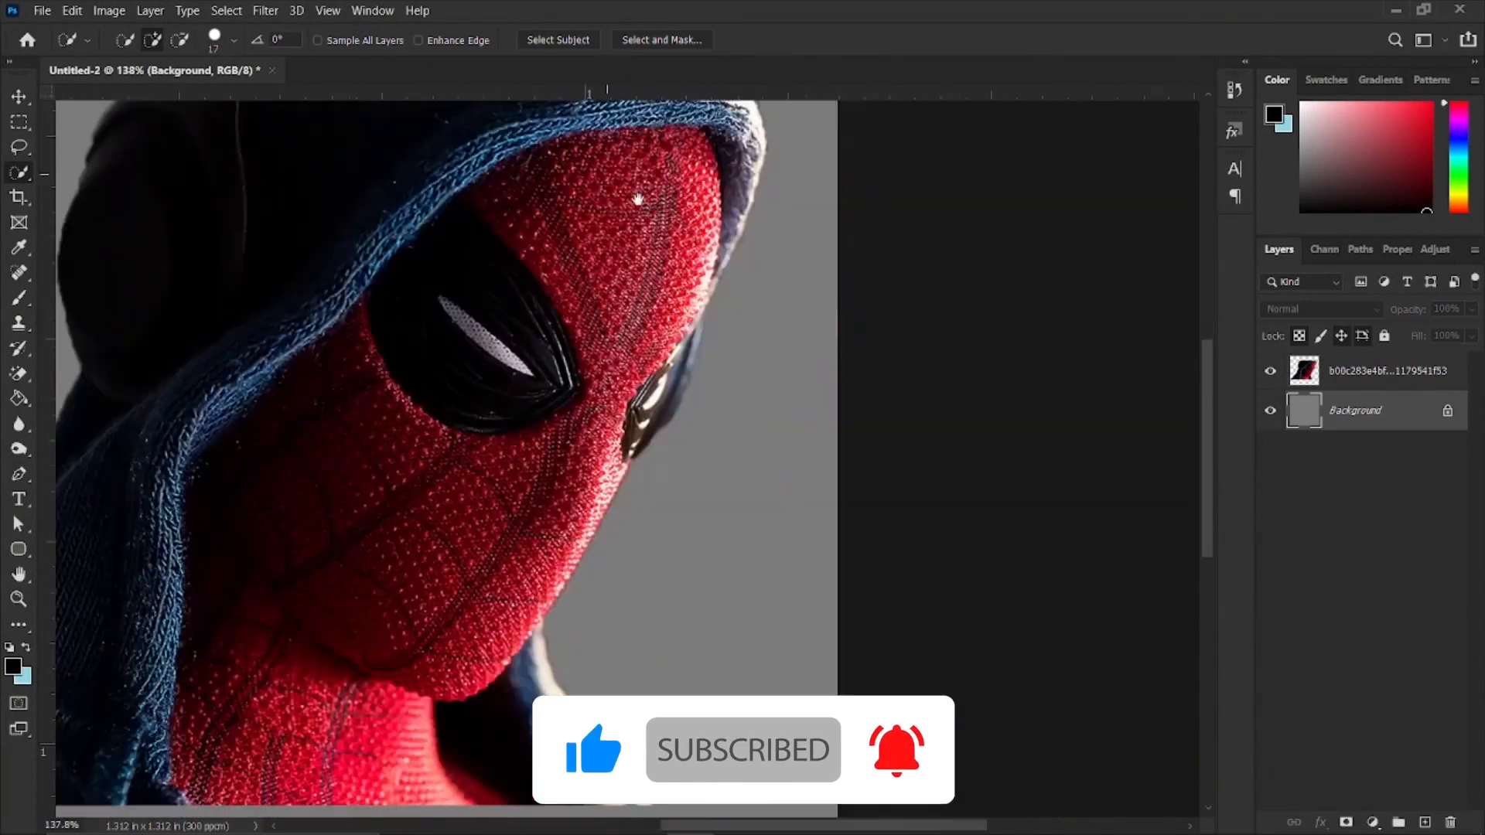
scroll(638, 199, down, 4)
Free-transform the Spider-Man layer to about 147% so it fills the canvas height, shift it left, and apply the transform
click(1344, 367)
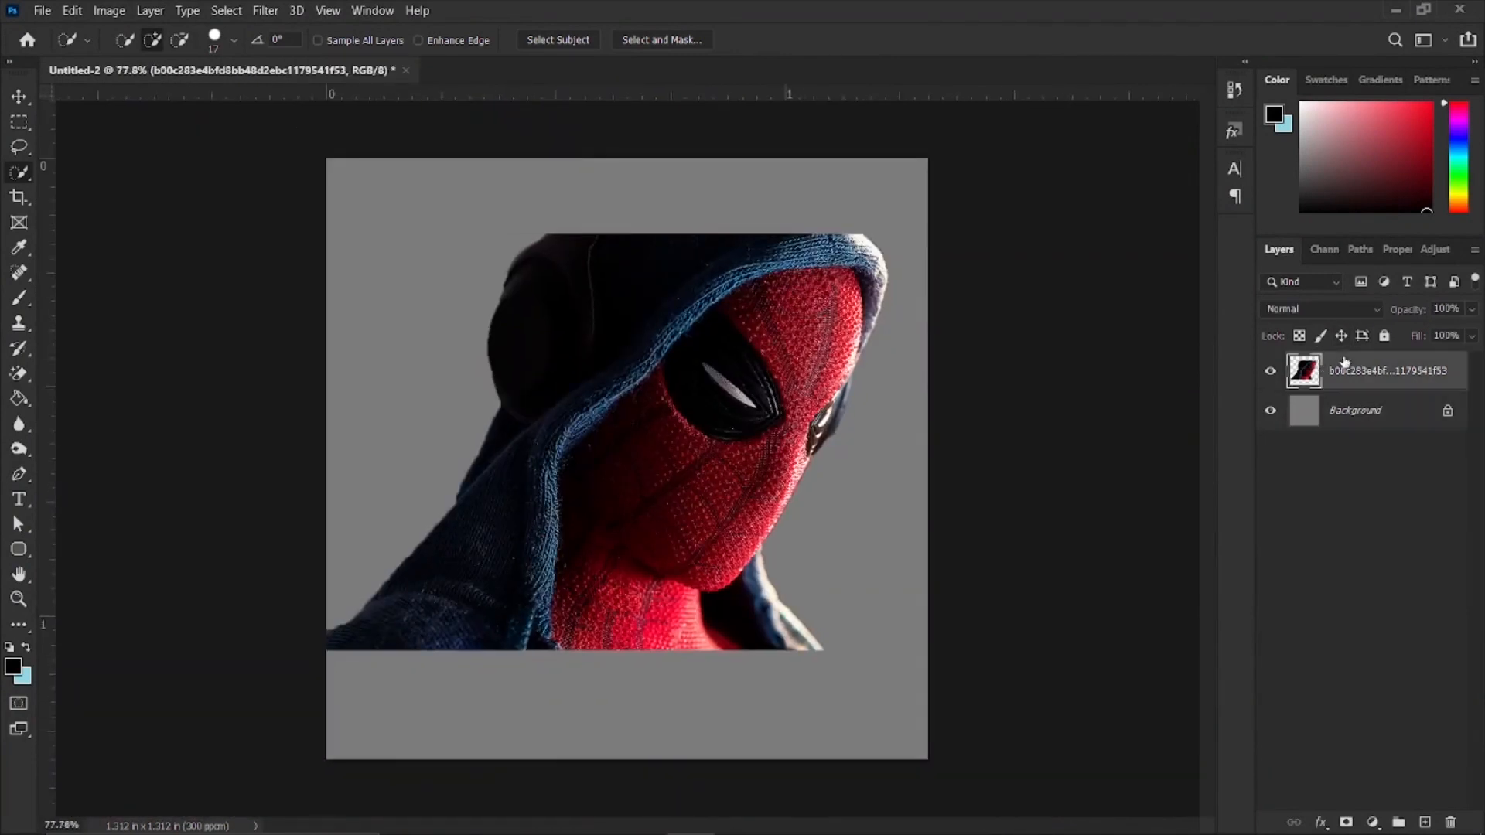
key(ctrl+t)
drag(628, 233, 632, 145)
drag(838, 335, 796, 347)
drag(594, 658, 624, 770)
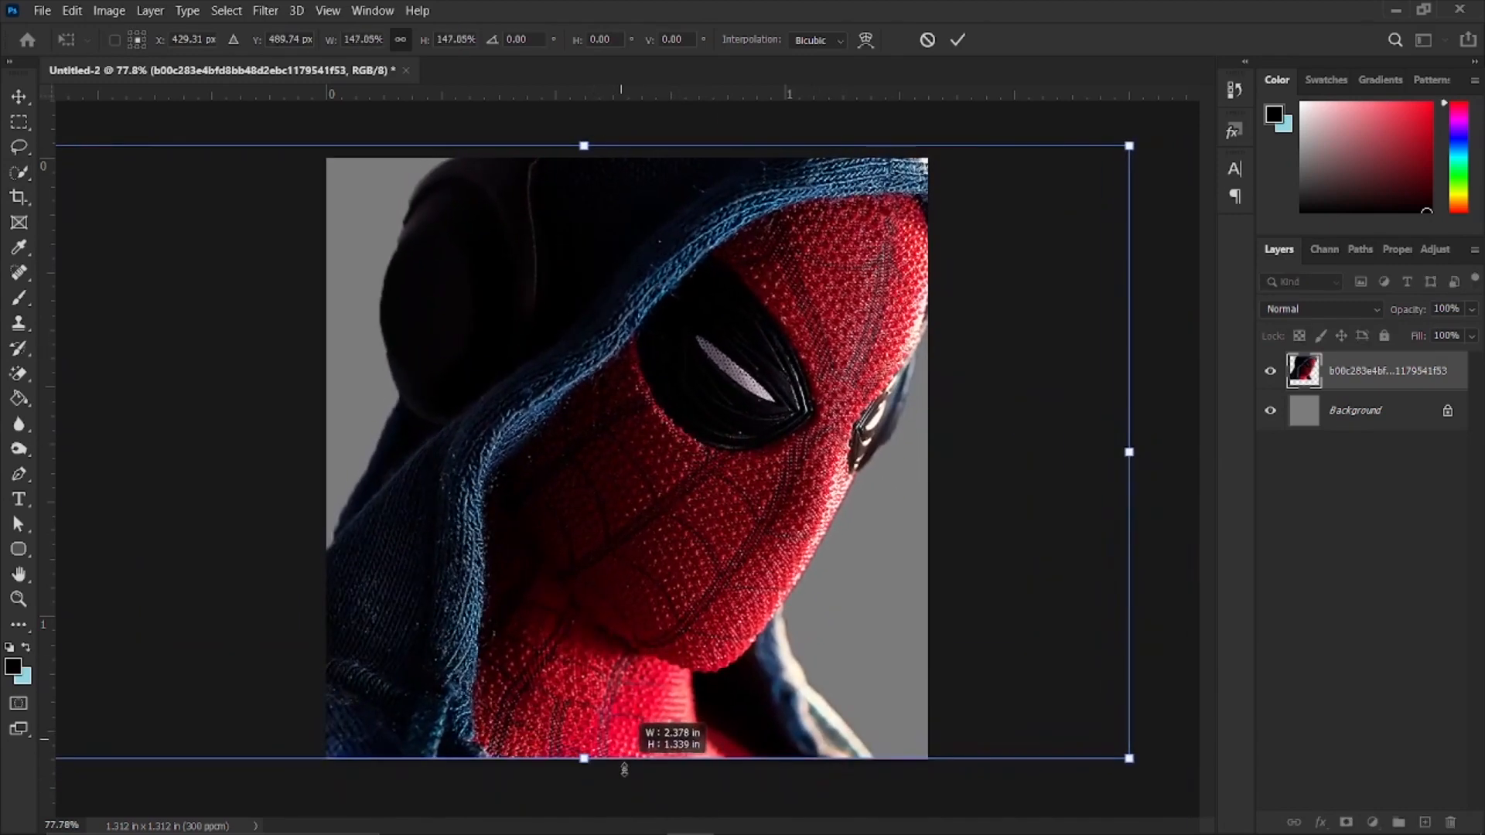
drag(794, 570, 727, 555)
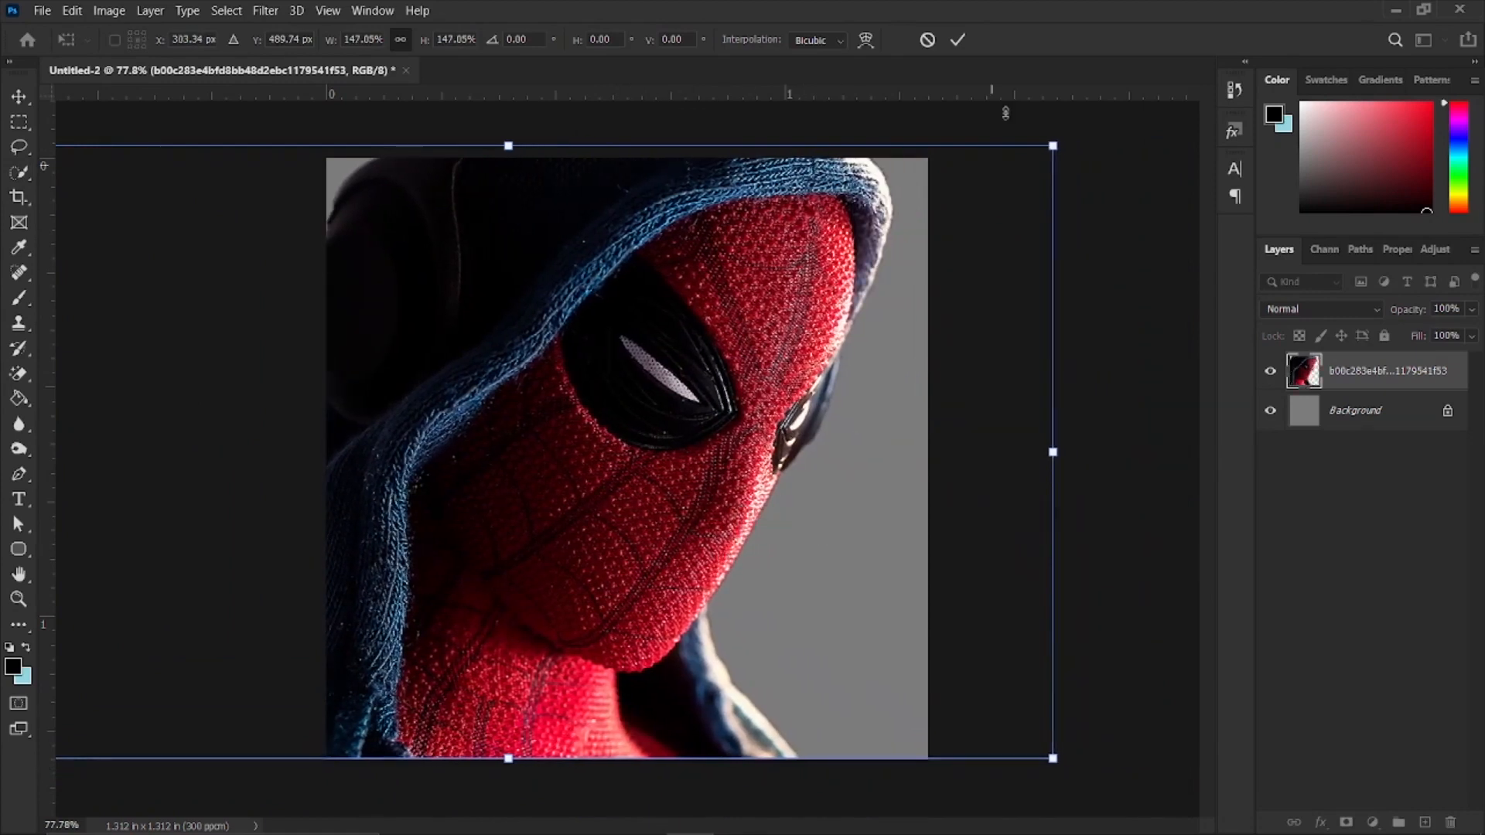
click(959, 41)
scroll(511, 421, up, 5)
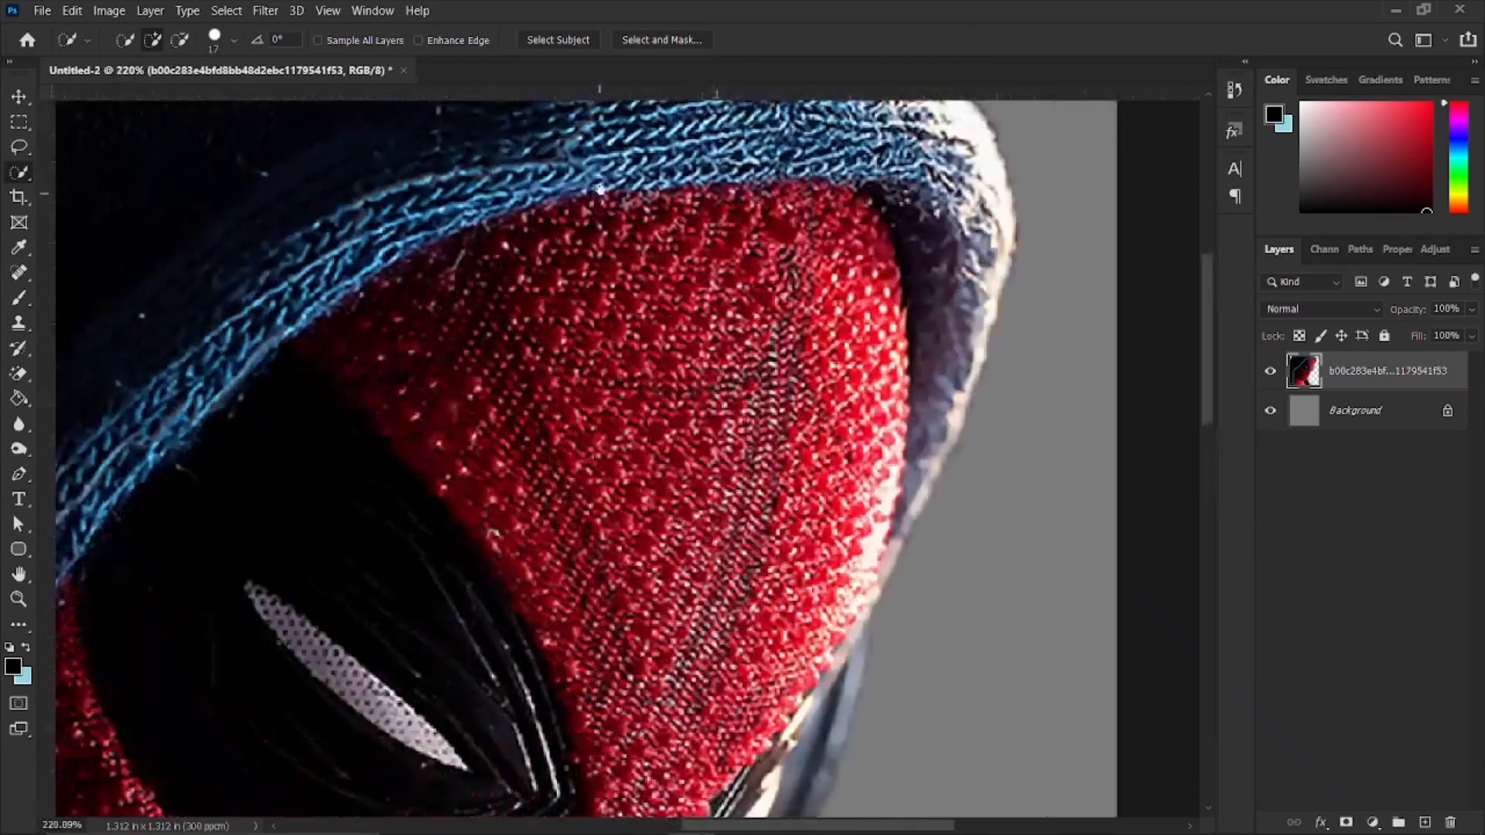
scroll(511, 422, down, 6)
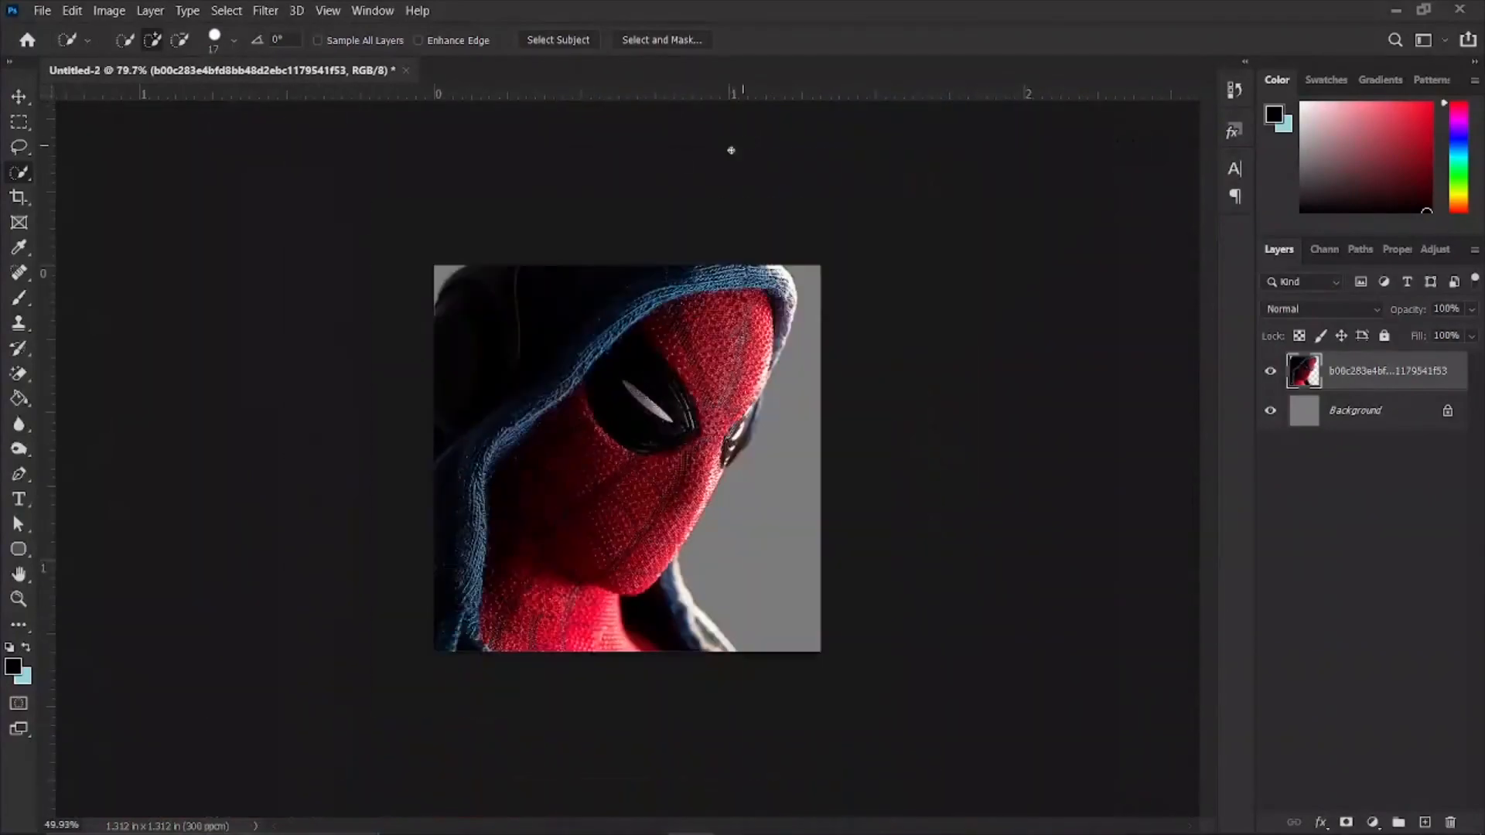